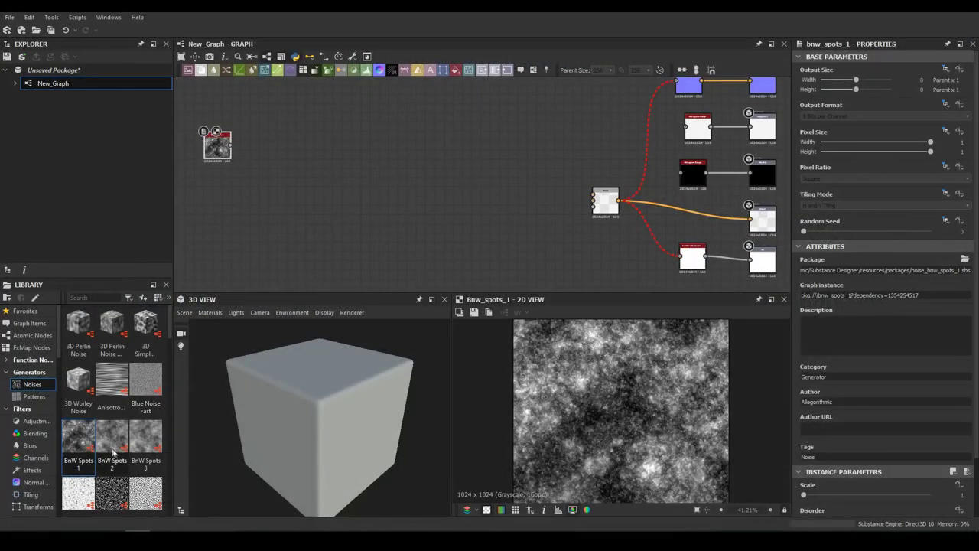
Step: Add a second BnW Spots noise into a higher-contrast Levels and preview it with the tessellation material
{"action": "left_click_drag", "start_coordinate": [112, 437], "coordinate": [213, 189]}
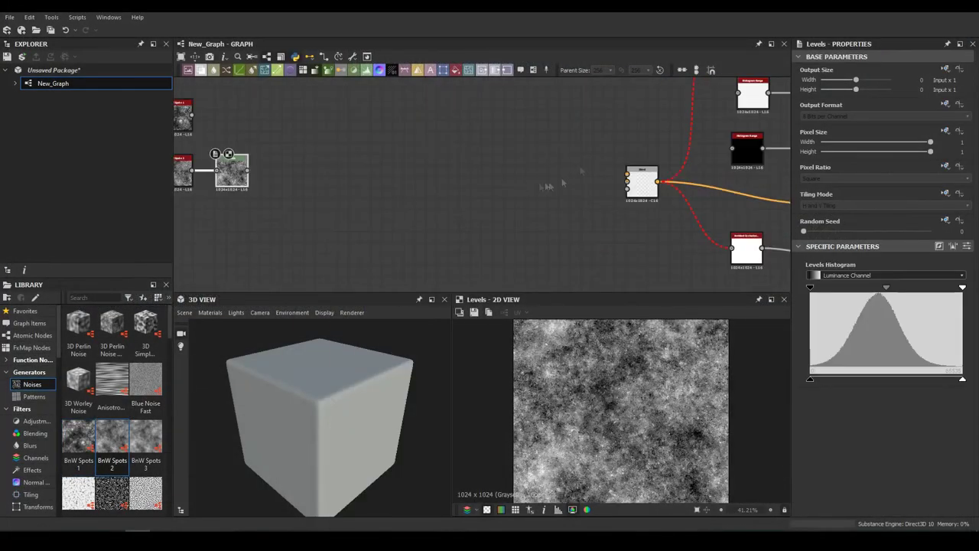
{"action": "left_click_drag", "start_coordinate": [250, 173], "coordinate": [627, 181]}
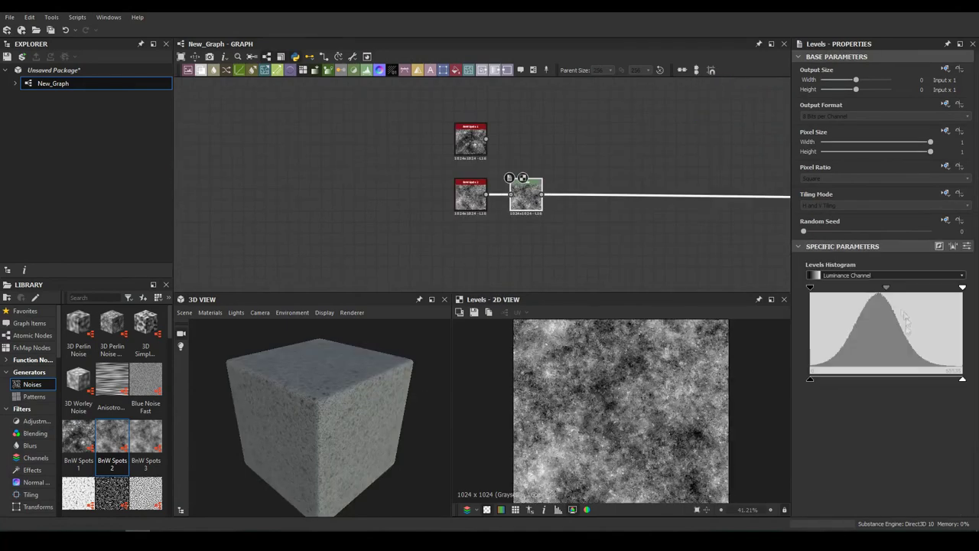
{"action": "left_click_drag", "start_coordinate": [848, 289], "coordinate": [897, 297]}
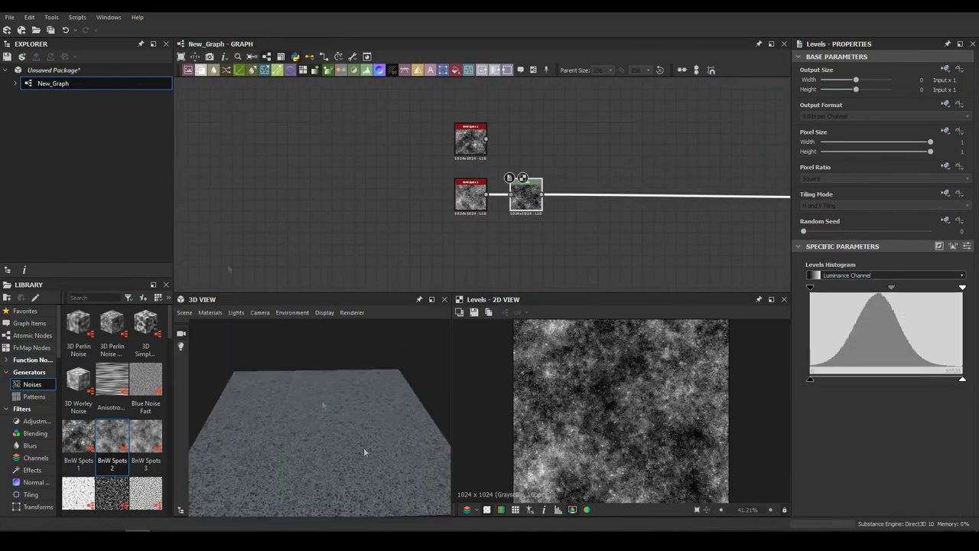
{"action": "left_click", "coordinate": [209, 312]}
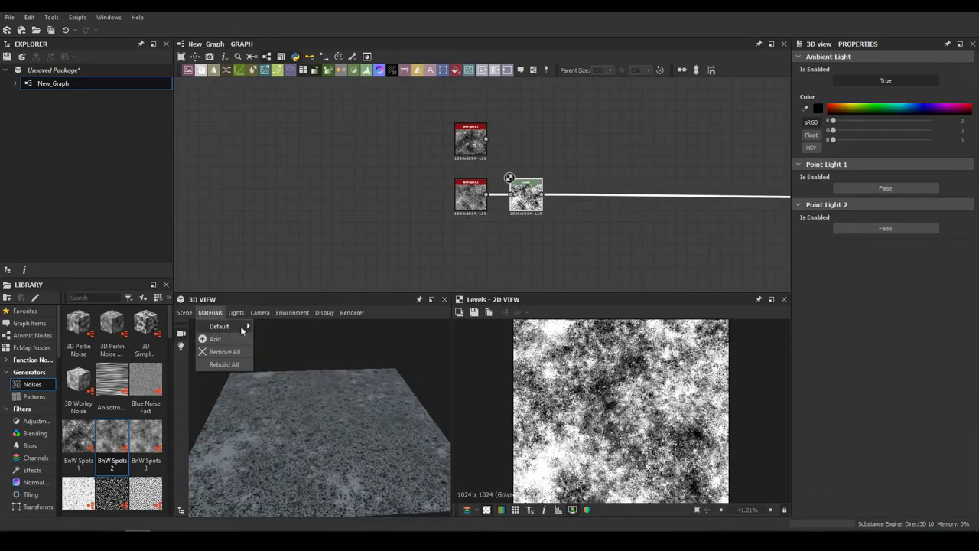
{"action": "left_click", "coordinate": [385, 378]}
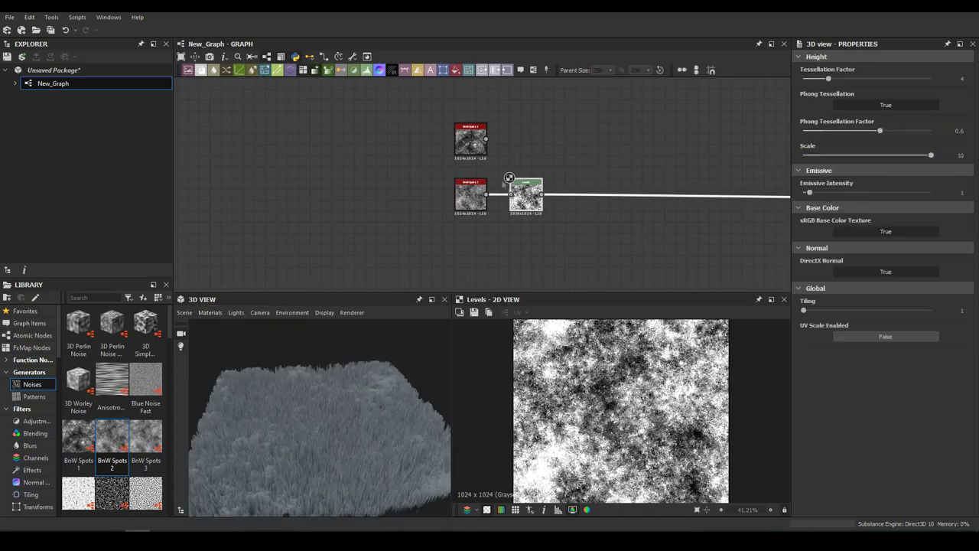
Step: Insert a Blur HQ Grayscale between the top BnW Spots and Levels, then brighten the Levels midtones
{"action": "left_click_drag", "start_coordinate": [509, 178], "coordinate": [510, 195]}
{"action": "key", "text": "space"}
{"action": "left_click", "coordinate": [604, 252]}
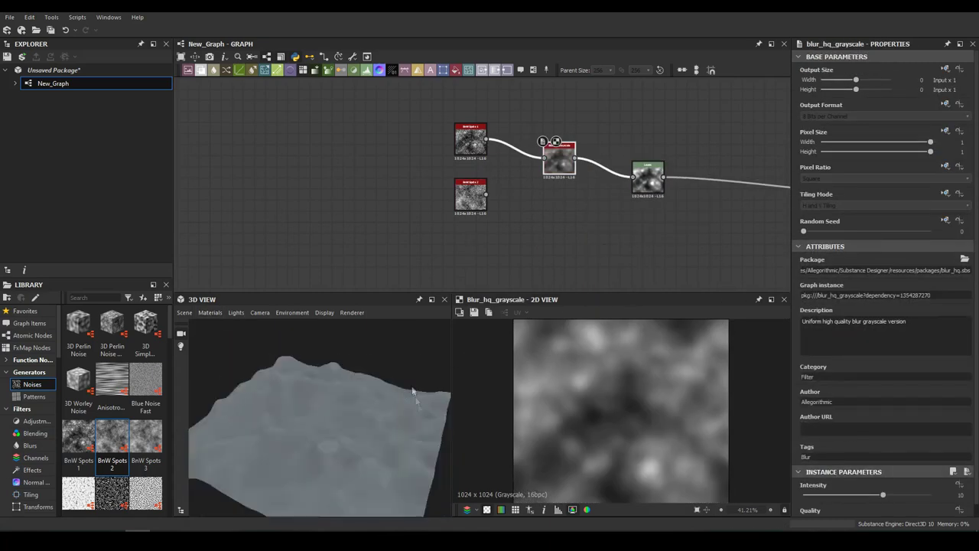
{"action": "left_click", "coordinate": [656, 184]}
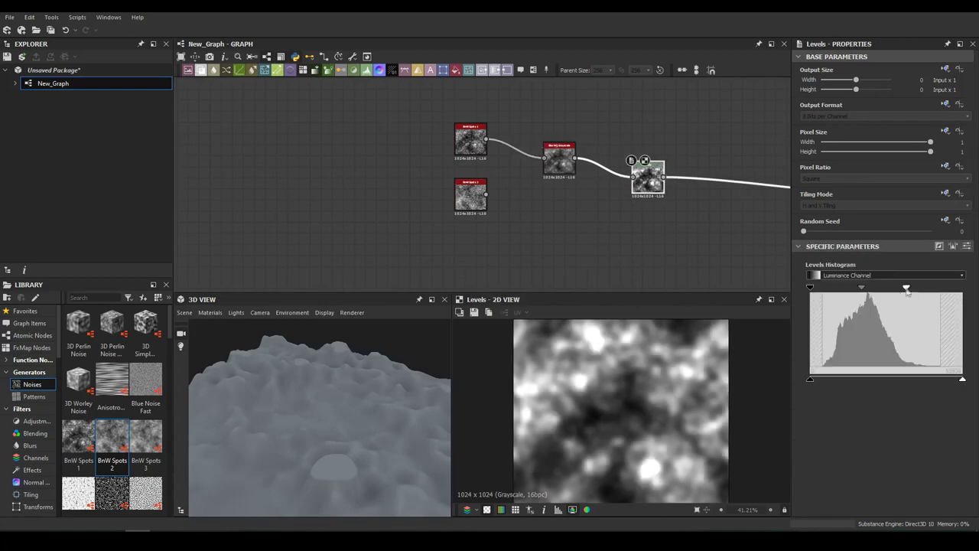
{"action": "left_click_drag", "start_coordinate": [906, 286], "coordinate": [876, 286]}
Step: Multiply BnW Spots 2 over the leveled noise through a Blend at 0.09 opacity
{"action": "middle_click_drag", "start_coordinate": [664, 196], "coordinate": [539, 179]}
{"action": "key", "text": "space"}
{"action": "left_click", "coordinate": [566, 200]}
{"action": "left_click_drag", "start_coordinate": [345, 180], "coordinate": [467, 190]}
{"action": "left_click_drag", "start_coordinate": [483, 186], "coordinate": [635, 163]}
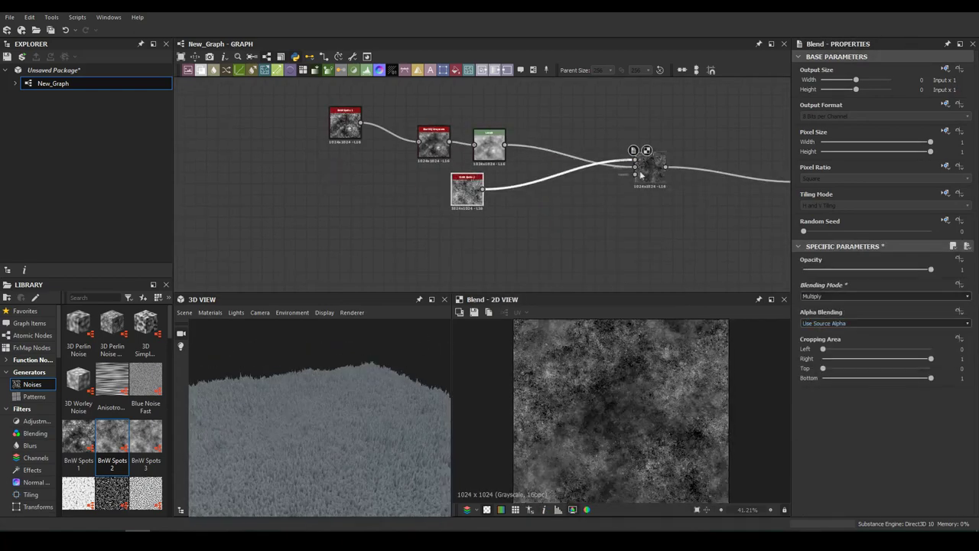
{"action": "left_click_drag", "start_coordinate": [818, 271], "coordinate": [821, 271]}
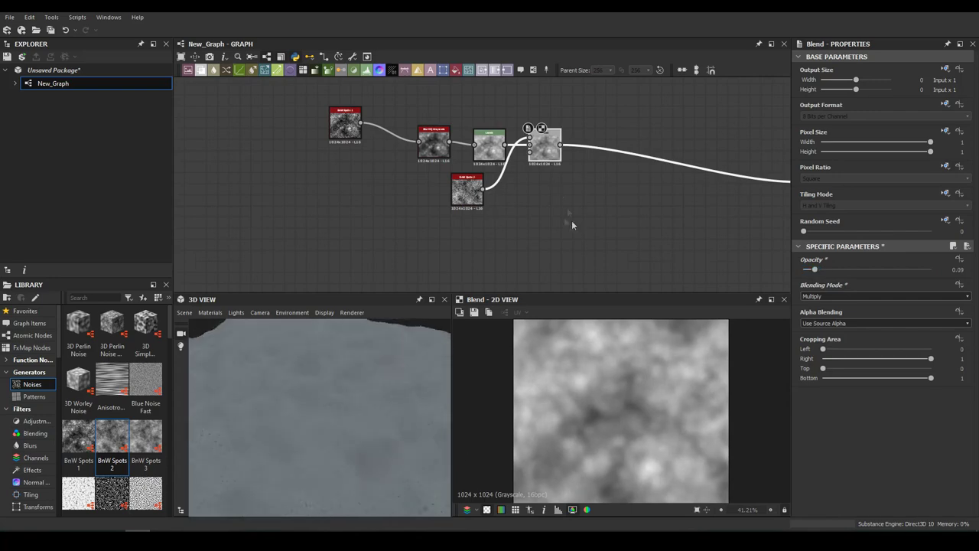
{"action": "middle_click_drag", "start_coordinate": [707, 231], "coordinate": [733, 256]}
{"action": "key", "text": "space"}
Step: Add a Tile Sampler and the SM_Rock_Gen_Kar rock generator to the graph
{"action": "type", "text": "tile"}
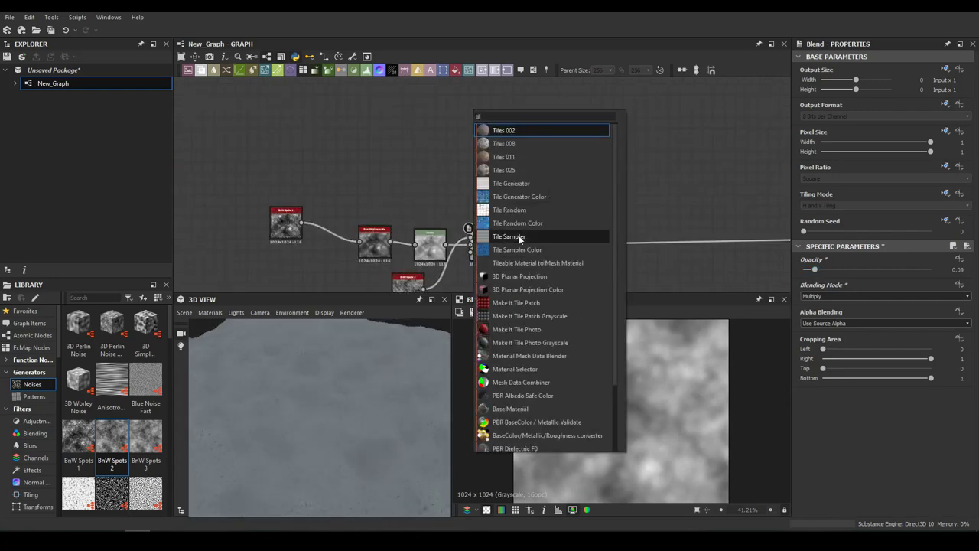
{"action": "left_click", "coordinate": [536, 248]}
{"action": "left_click_drag", "start_coordinate": [251, 156], "coordinate": [253, 158]}
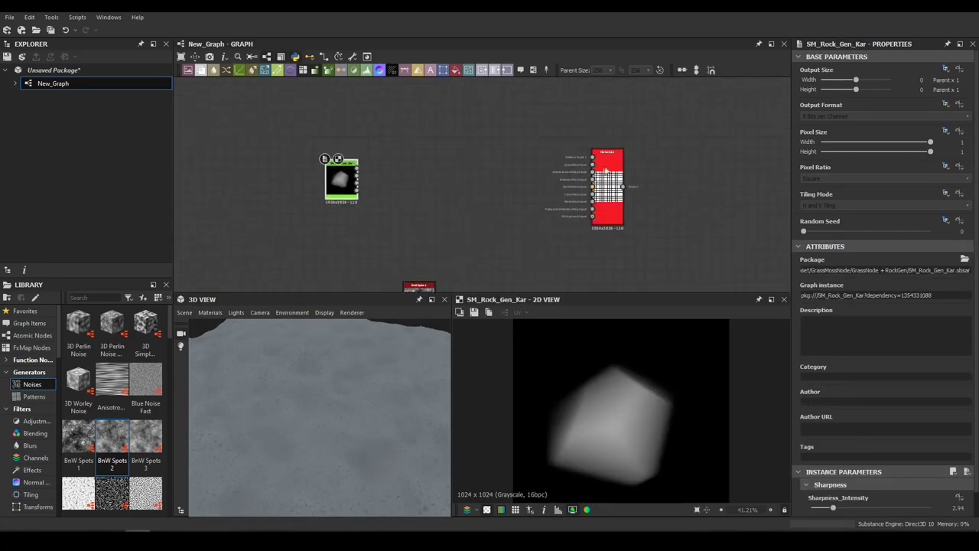
{"action": "scroll", "coordinate": [976, 245], "scroll_direction": "down", "scroll_amount": 5}
{"action": "scroll", "coordinate": [970, 257], "scroll_direction": "down", "scroll_amount": 5}
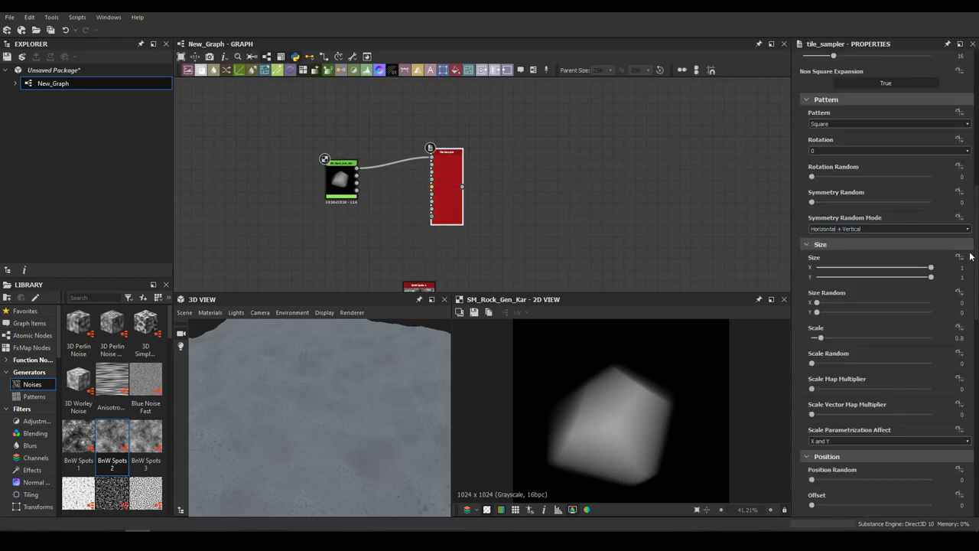
Step: Set the Tile Sampler pattern to Pattern Input (4), raise Scale and Position Random, and randomize rock brightness
{"action": "left_click", "coordinate": [829, 131]}
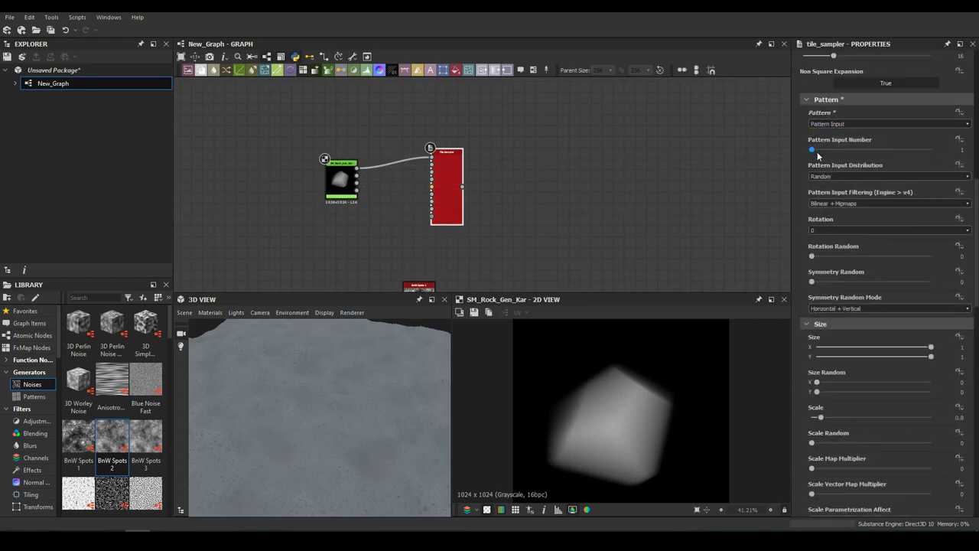
{"action": "double_click", "coordinate": [444, 172]}
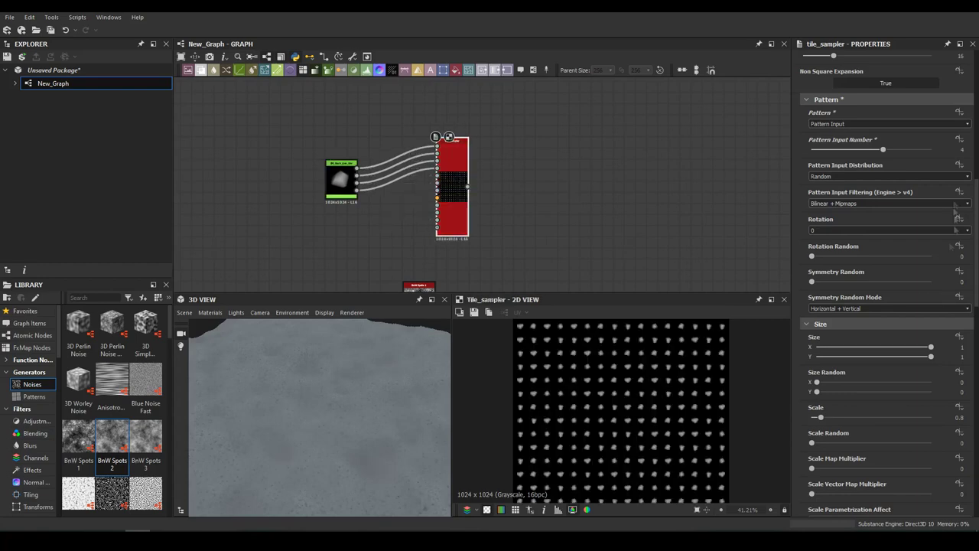
{"action": "scroll", "coordinate": [823, 212], "scroll_direction": "down", "scroll_amount": 5}
{"action": "scroll", "coordinate": [821, 411], "scroll_direction": "down", "scroll_amount": 5}
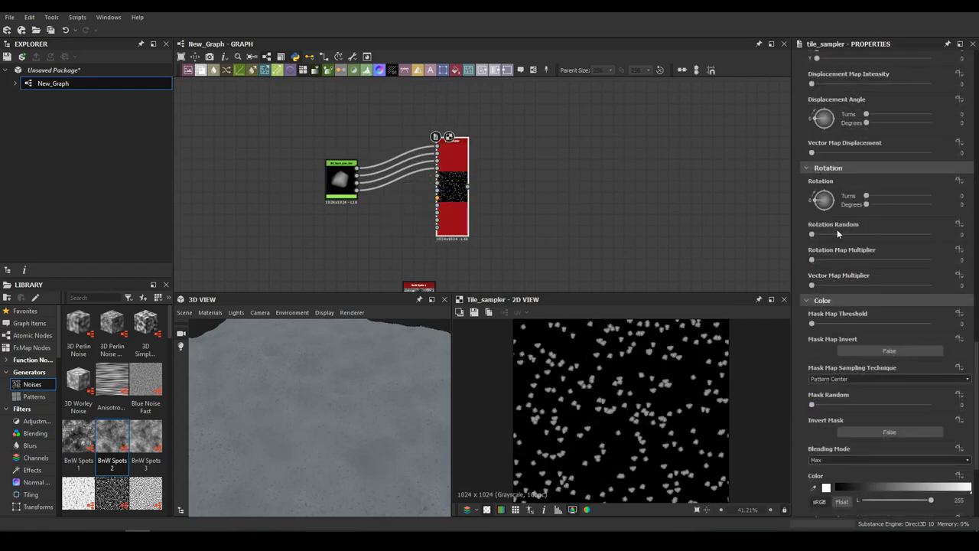
{"action": "scroll", "coordinate": [975, 353], "scroll_direction": "up", "scroll_amount": 10}
{"action": "left_click_drag", "start_coordinate": [857, 140], "coordinate": [907, 140]}
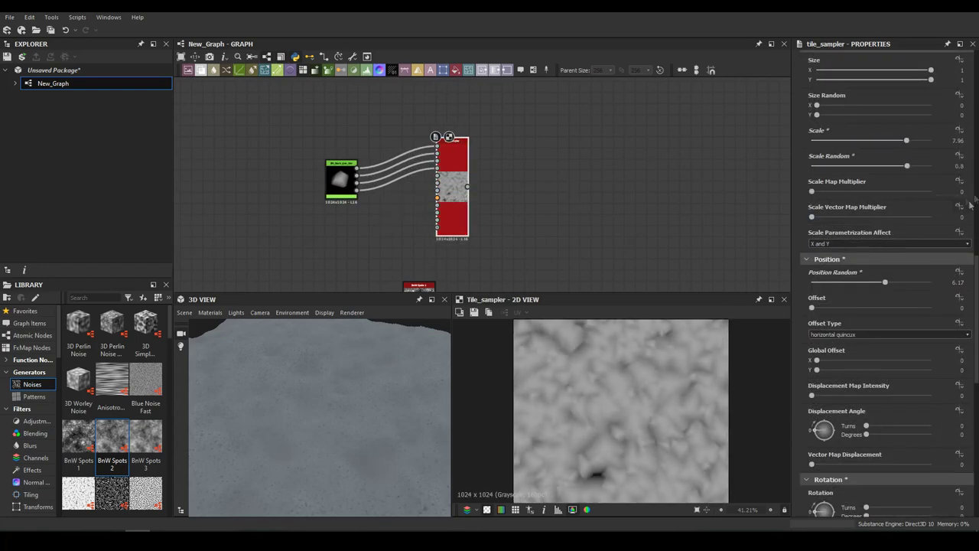
{"action": "scroll", "coordinate": [970, 204], "scroll_direction": "down", "scroll_amount": 10}
{"action": "left_click_drag", "start_coordinate": [812, 359], "coordinate": [882, 359]}
{"action": "key", "text": "space"}
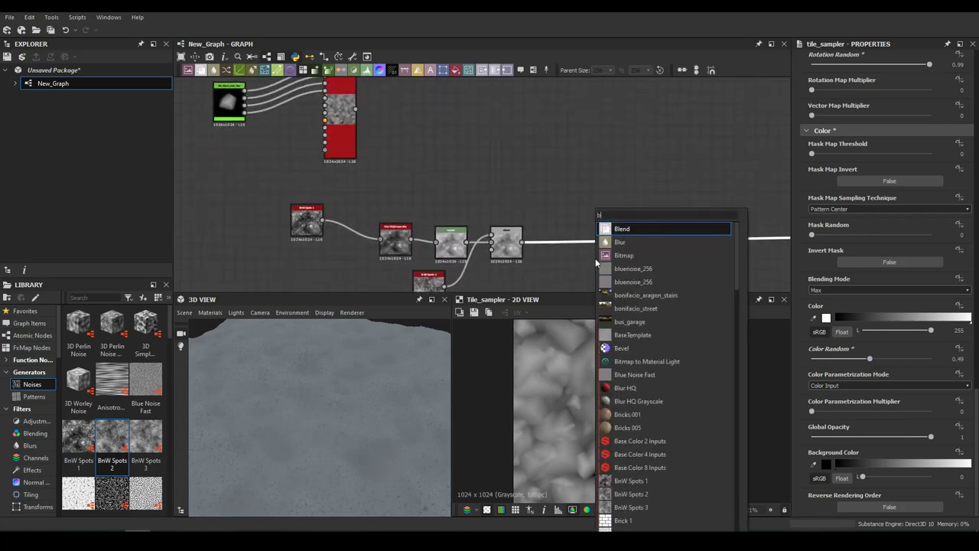
Step: Blend the Tile Sampler rocks with the blurred noise base using Subtract at 0.64 opacity
{"action": "left_click", "coordinate": [635, 226]}
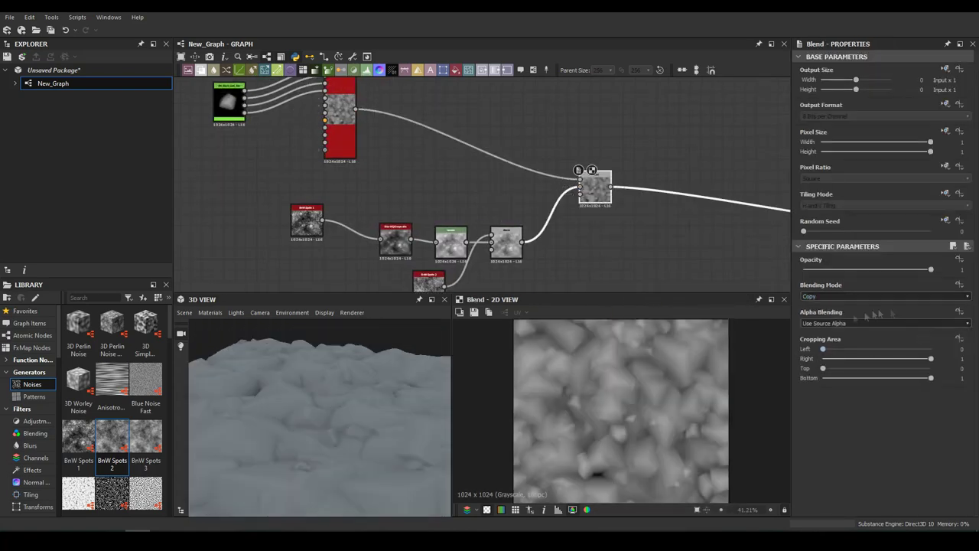
{"action": "middle_click_drag", "start_coordinate": [584, 168], "coordinate": [262, 194]}
{"action": "left_click", "coordinate": [502, 157]}
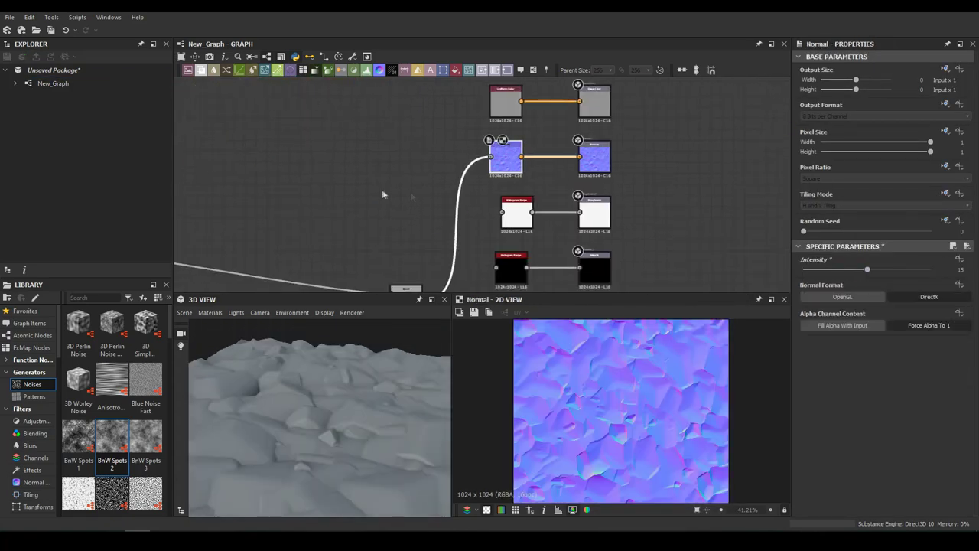
{"action": "middle_click_drag", "start_coordinate": [385, 192], "coordinate": [706, 193]}
{"action": "left_click", "coordinate": [296, 157]}
{"action": "scroll", "coordinate": [830, 488], "scroll_direction": "down", "scroll_amount": 1}
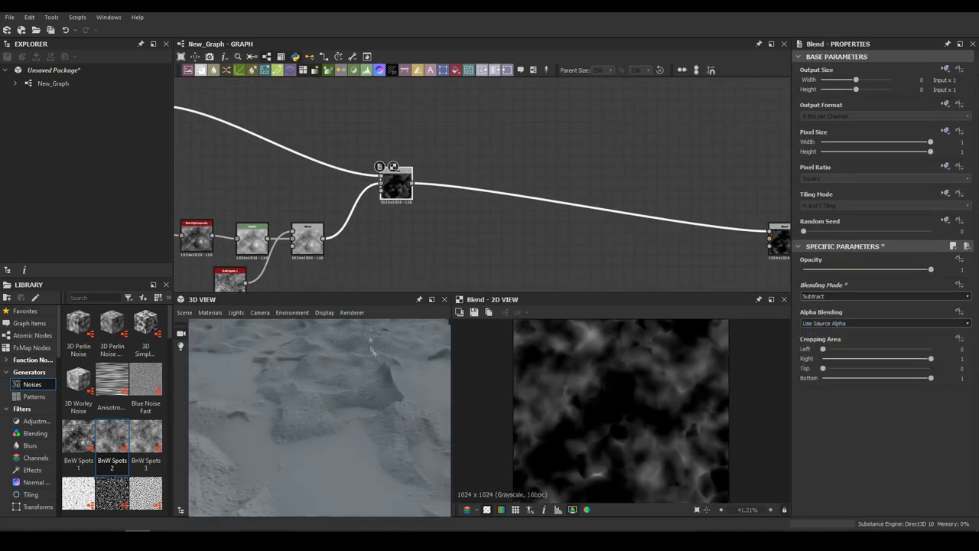
{"action": "left_click_drag", "start_coordinate": [931, 269], "coordinate": [885, 270]}
{"action": "key", "text": "space"}
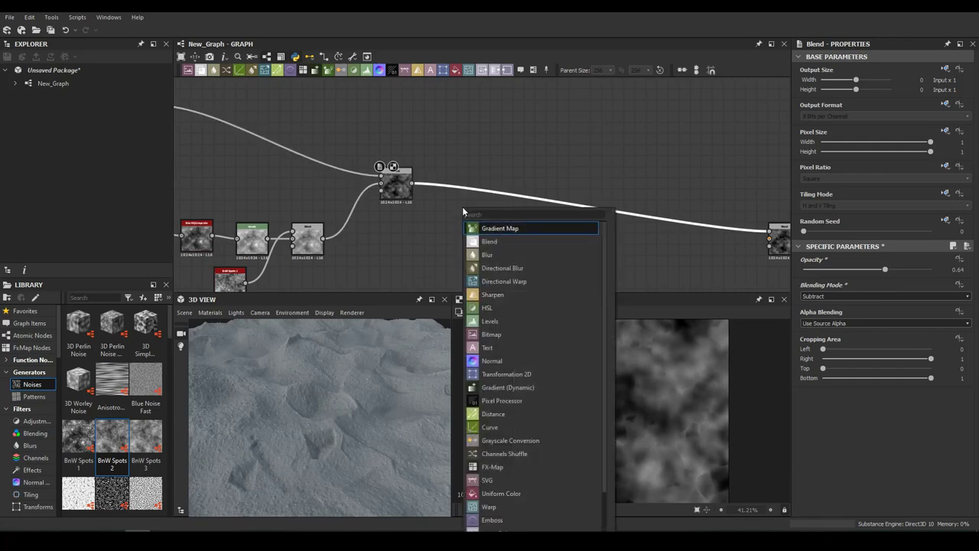
Step: Add a brightening Levels node after the rock Blend and adjust a Tile Sampler setting
{"action": "type", "text": "levels"}
{"action": "key", "text": "Return"}
{"action": "left_click_drag", "start_coordinate": [963, 288], "coordinate": [890, 287]}
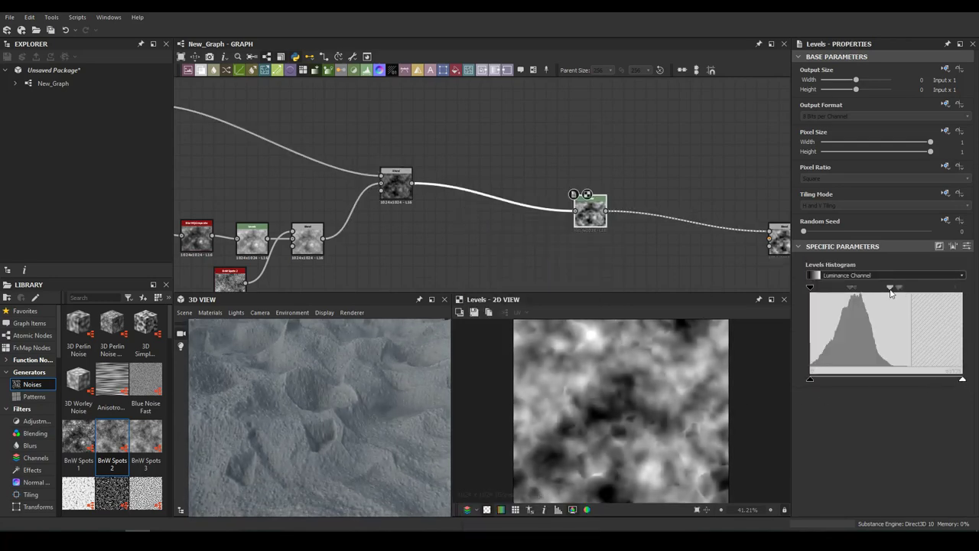
{"action": "left_click_drag", "start_coordinate": [363, 395], "coordinate": [312, 404]}
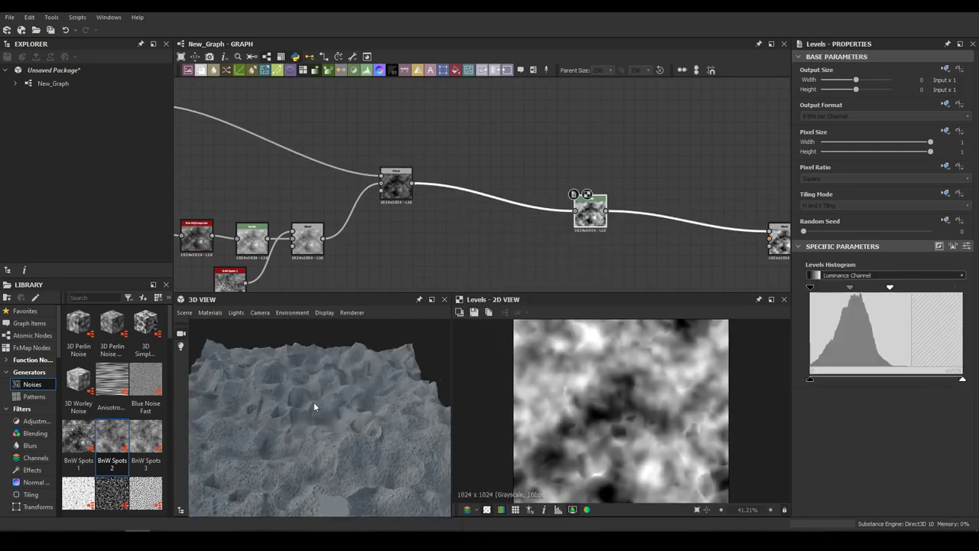
{"action": "middle_click_drag", "start_coordinate": [382, 153], "coordinate": [485, 147]}
{"action": "left_click", "coordinate": [243, 114]}
{"action": "scroll", "coordinate": [910, 306], "scroll_direction": "down", "scroll_amount": 10}
{"action": "mouse_move", "coordinate": [885, 161]}
{"action": "left_mouse_down"}
{"action": "mouse_move", "coordinate": [857, 159]}
{"action": "mouse_move", "coordinate": [866, 156]}
{"action": "left_mouse_up"}
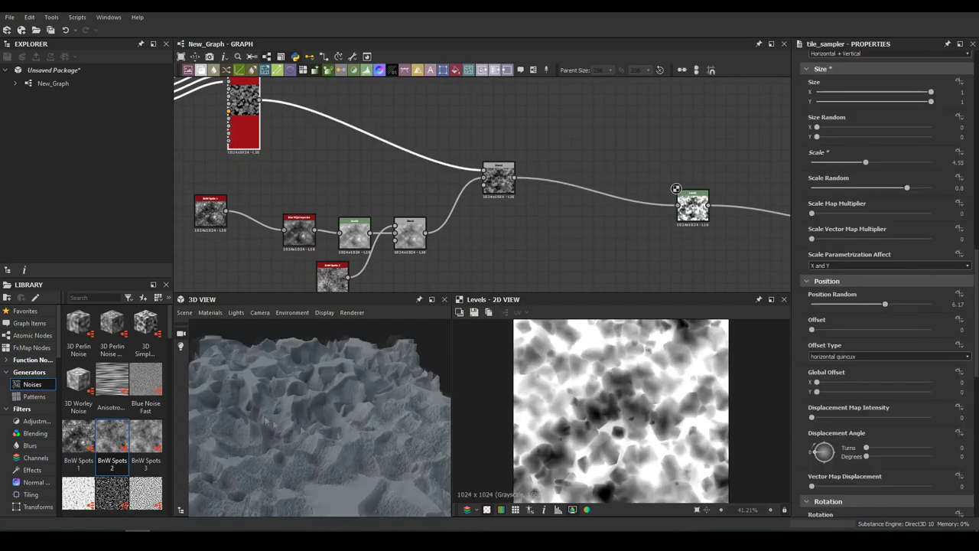
Step: Insert an Invert Grayscale before the rock Blend, set it to Multiply, and lower the opacity
{"action": "double_click", "coordinate": [498, 178]}
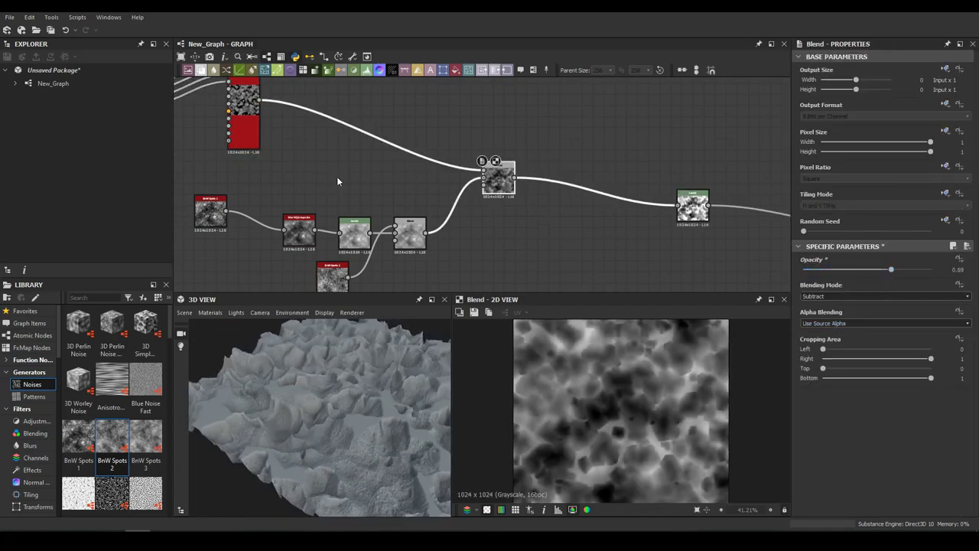
{"action": "key", "text": "space"}
{"action": "left_click", "coordinate": [416, 212]}
{"action": "left_click", "coordinate": [549, 222]}
{"action": "left_click", "coordinate": [885, 296]}
{"action": "left_click", "coordinate": [819, 332]}
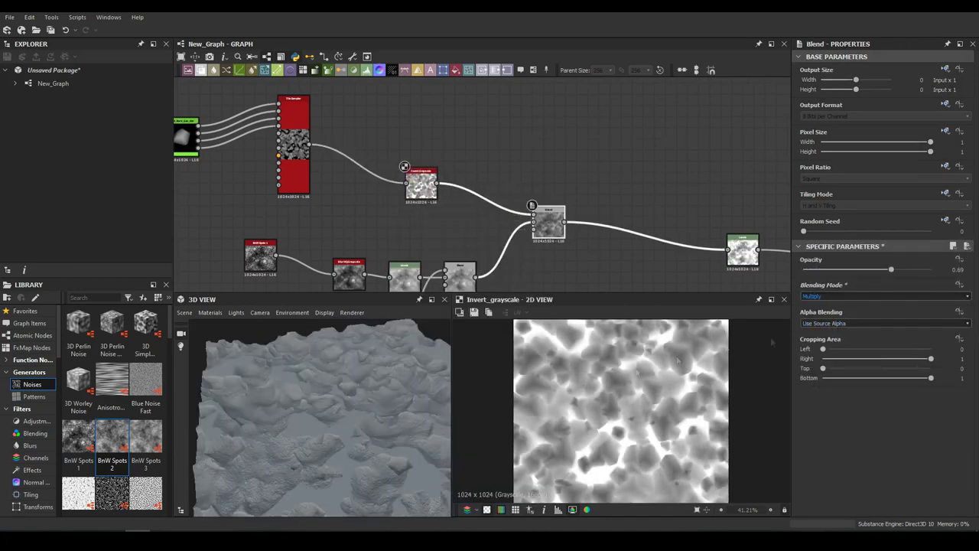
{"action": "left_click_drag", "start_coordinate": [931, 269], "coordinate": [854, 279]}
Step: Move the earlier Blend node right and inspect the Levels result on the 3D surface
{"action": "middle_click_drag", "start_coordinate": [475, 224], "coordinate": [466, 149]}
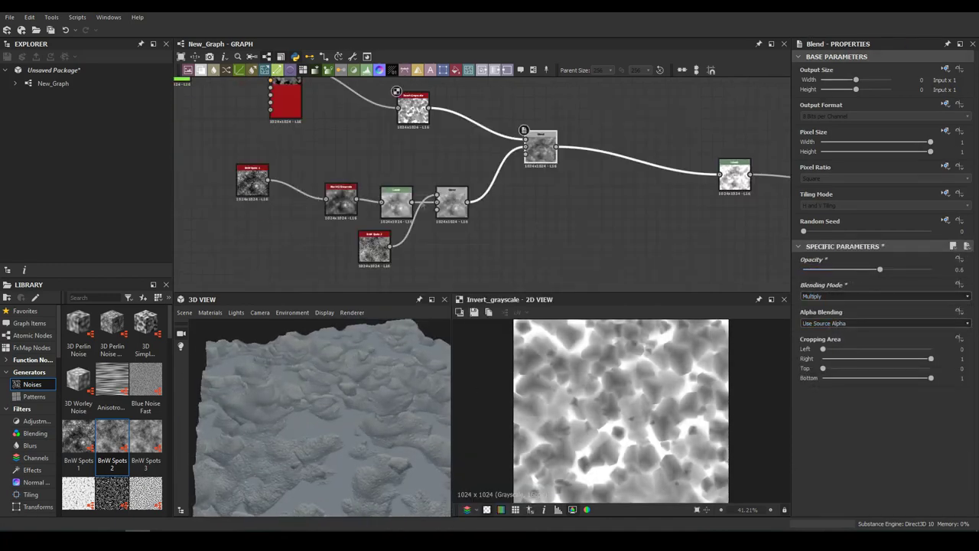
{"action": "left_click_drag", "start_coordinate": [334, 223], "coordinate": [423, 219]}
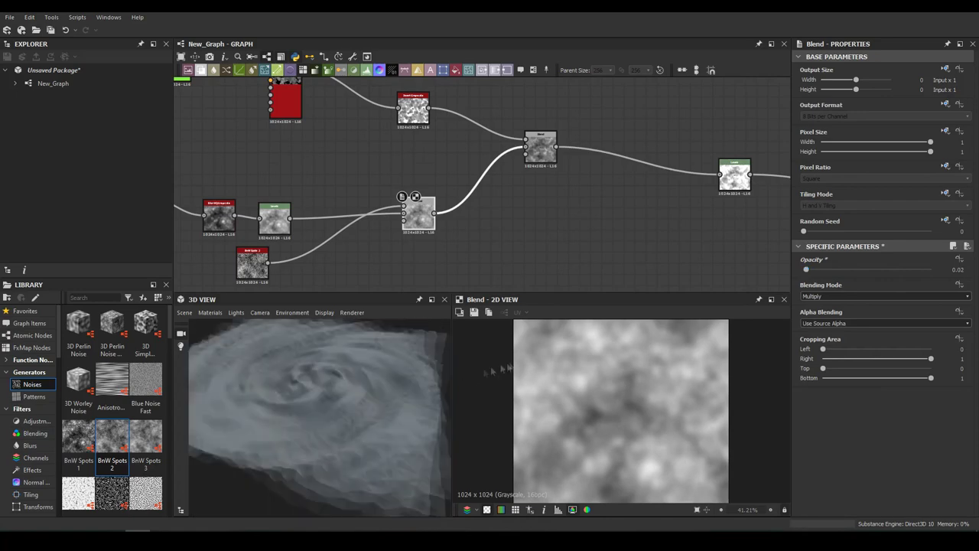
{"action": "middle_click_drag", "start_coordinate": [572, 209], "coordinate": [380, 250]}
{"action": "double_click", "coordinate": [544, 217]}
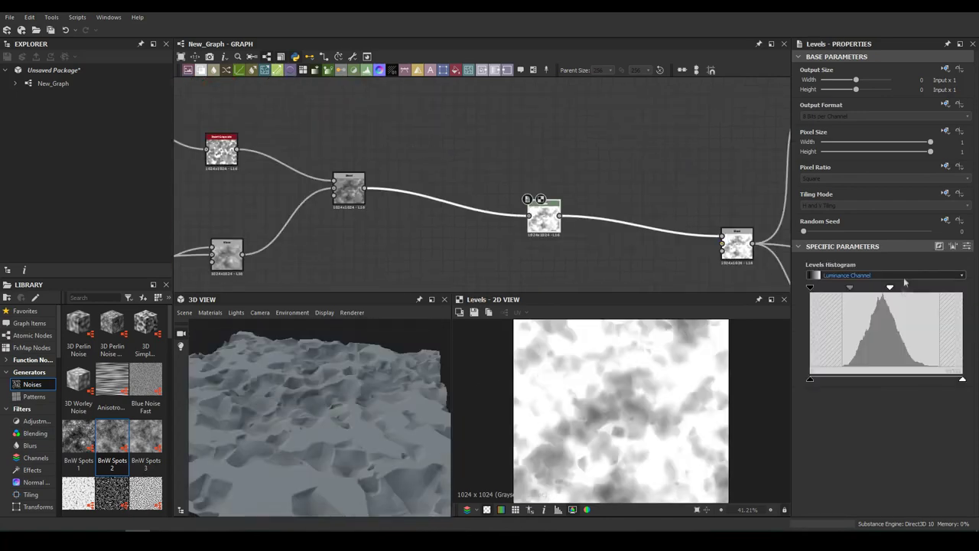
{"action": "left_click_drag", "start_coordinate": [406, 401], "coordinate": [333, 412]}
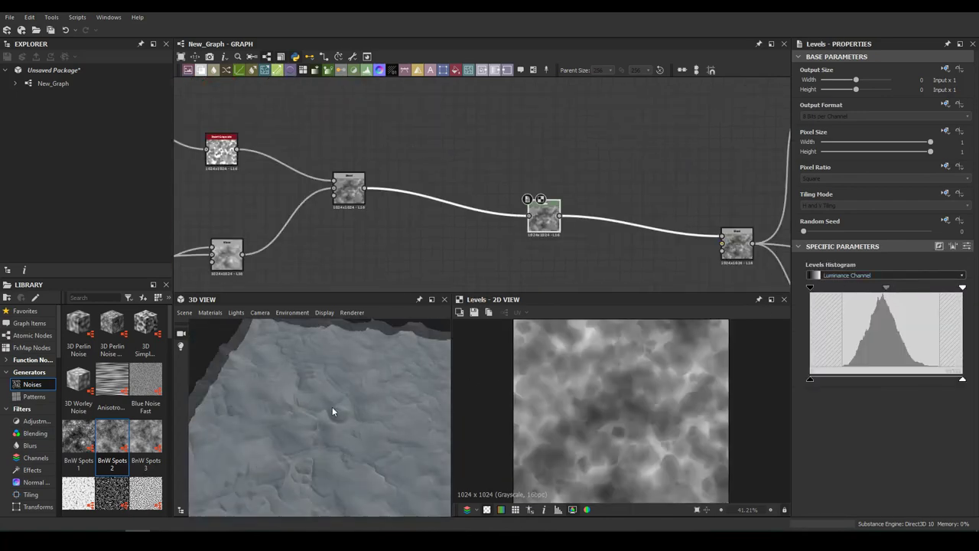
Step: Enlarge the Tile Sampler crystals to scale 6.72 with 0.27 random and set Blend opacity to 1
{"action": "middle_click_drag", "start_coordinate": [479, 176], "coordinate": [910, 230]}
{"action": "double_click", "coordinate": [524, 164]}
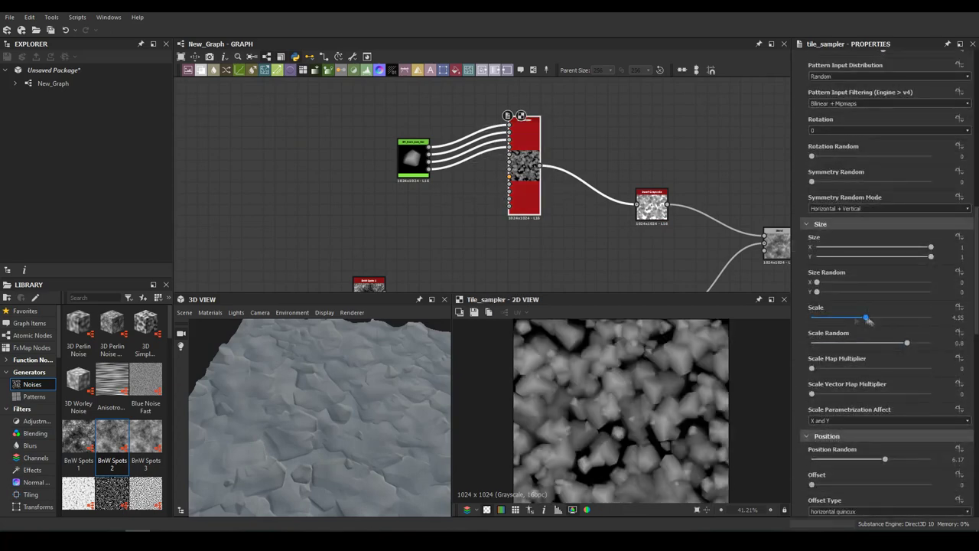
{"action": "left_click_drag", "start_coordinate": [868, 320], "coordinate": [908, 320]}
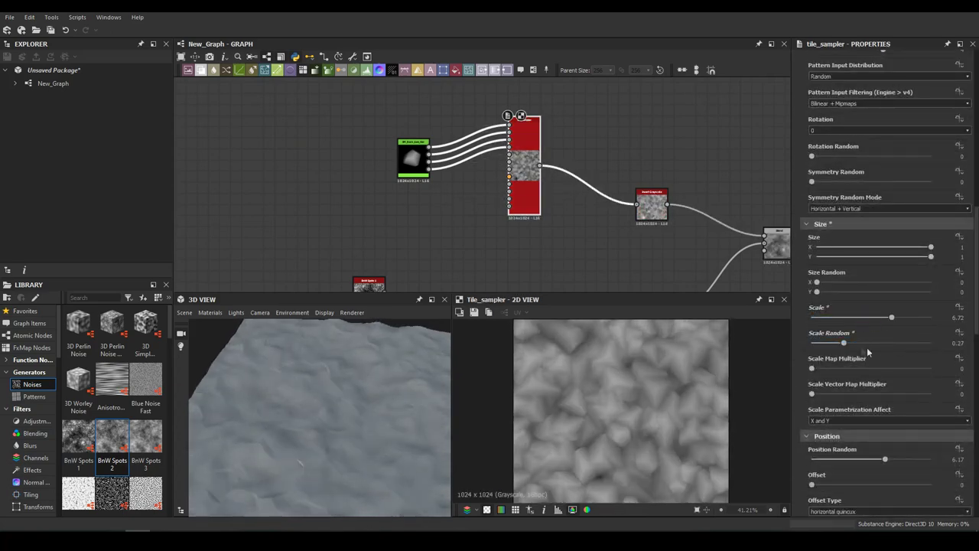
{"action": "left_click_drag", "start_coordinate": [880, 269], "coordinate": [941, 274]}
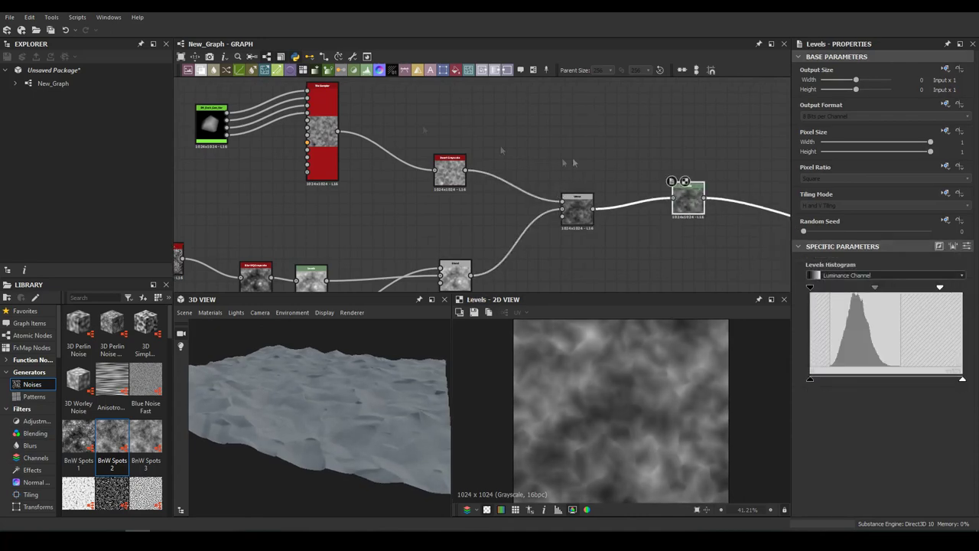
{"action": "key", "text": "space"}
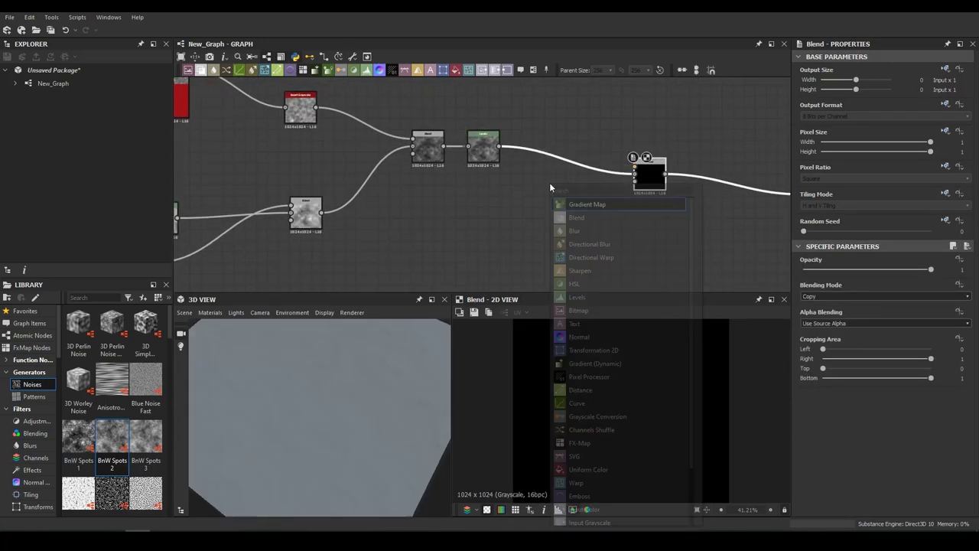
Step: Add a Gaussian Noise at scale 7 and blend it in Add (Linear Dodge) mode
{"action": "left_click_drag", "start_coordinate": [549, 183], "coordinate": [500, 219]}
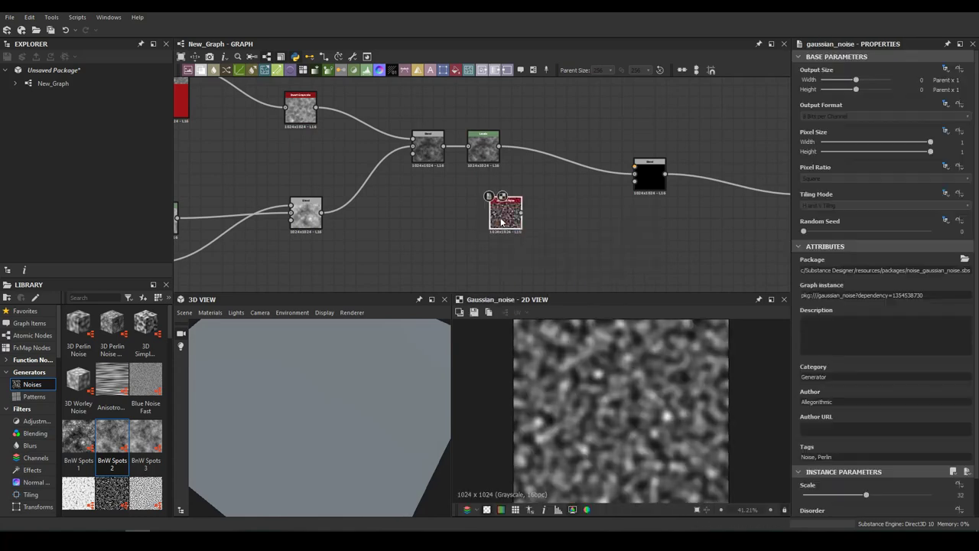
{"action": "left_click_drag", "start_coordinate": [867, 495], "coordinate": [816, 497]}
{"action": "left_click", "coordinate": [650, 174]}
{"action": "left_click", "coordinate": [884, 297]}
{"action": "left_click", "coordinate": [812, 324]}
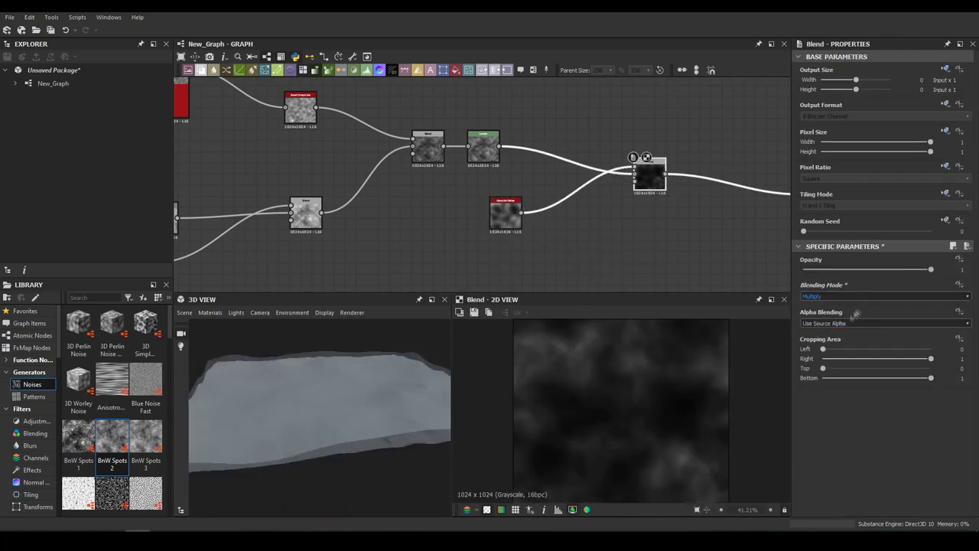
{"action": "left_click", "coordinate": [884, 296]}
{"action": "left_click", "coordinate": [826, 311]}
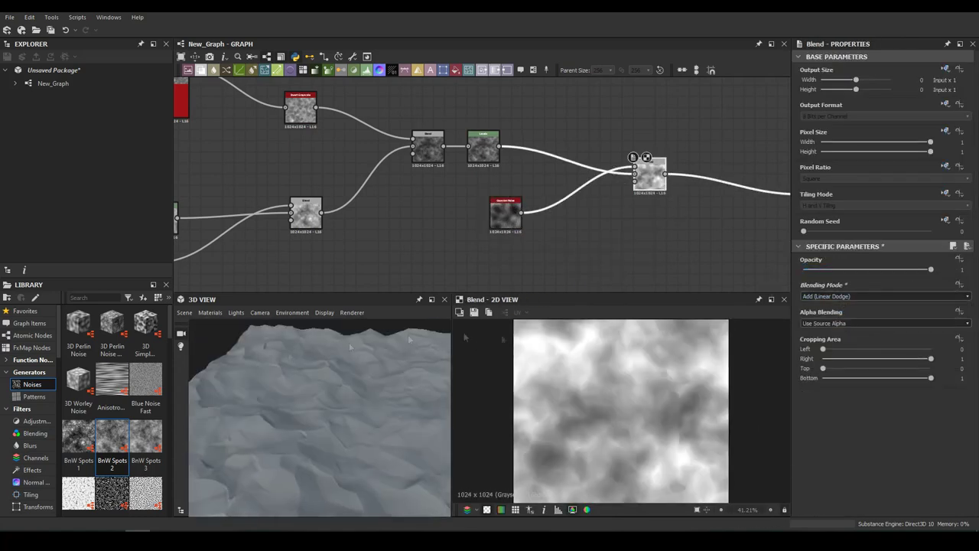
Step: Insert a Levels node after the Add (Linear Dodge) blend
{"action": "key", "text": "space"}
{"action": "type", "text": "levels"}
{"action": "key", "text": "Return"}
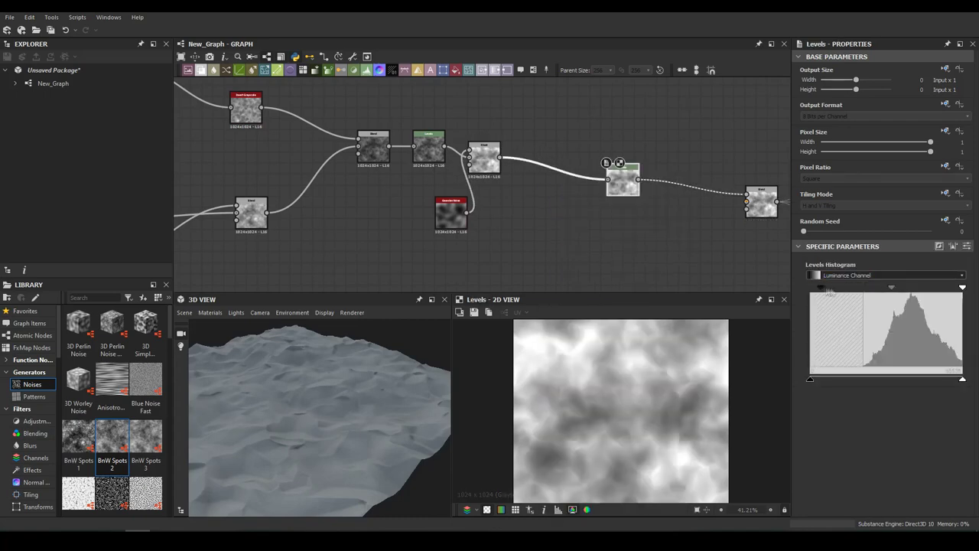
Step: Shift Levels left and insert a Slope Blur Grayscale before the output
{"action": "left_click_drag", "start_coordinate": [622, 180], "coordinate": [529, 159]}
{"action": "key", "text": "space"}
{"action": "type", "text": "slope blur grayscale"}
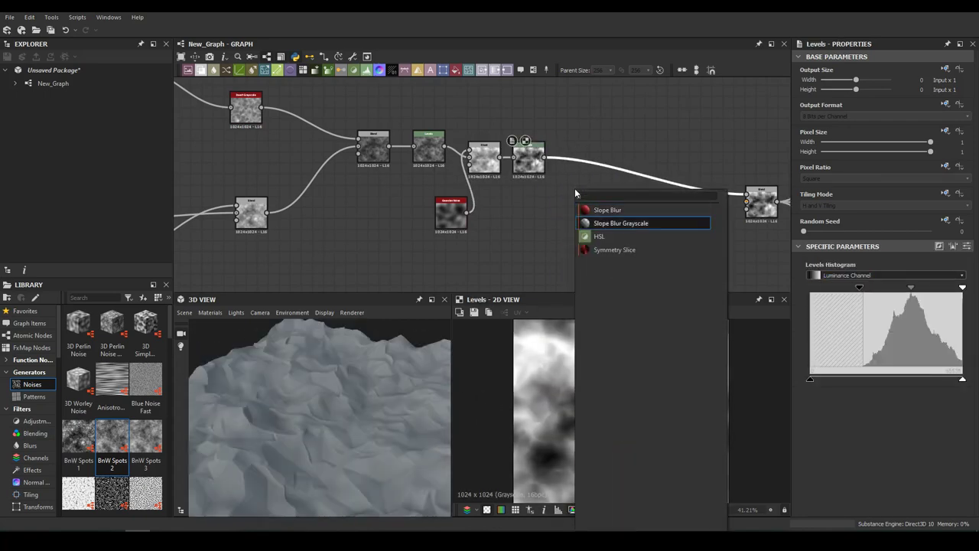
{"action": "key", "text": "Return"}
Step: Add a Warp after Levels driven by Directional Noise 4, with weakened intensity
{"action": "key", "text": "space"}
{"action": "type", "text": "warp"}
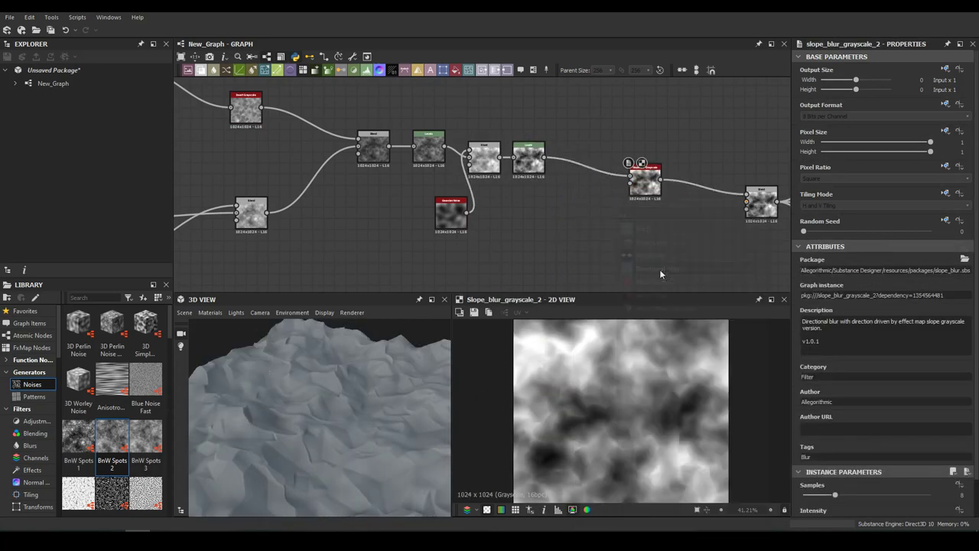
{"action": "key", "text": "Return"}
{"action": "scroll", "coordinate": [165, 371], "scroll_direction": "down", "scroll_amount": 2}
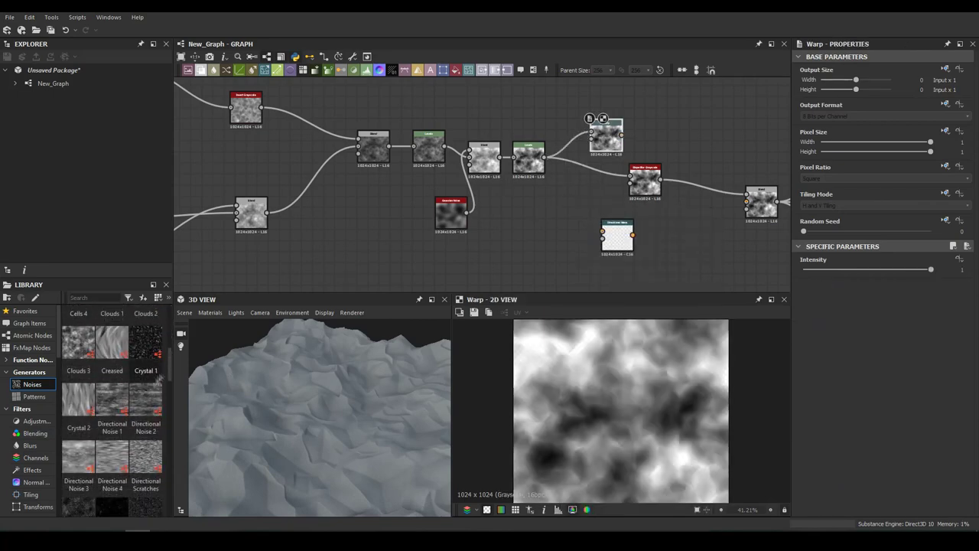
{"action": "left_click_drag", "start_coordinate": [524, 223], "coordinate": [591, 136]}
{"action": "left_click_drag", "start_coordinate": [931, 270], "coordinate": [838, 269]}
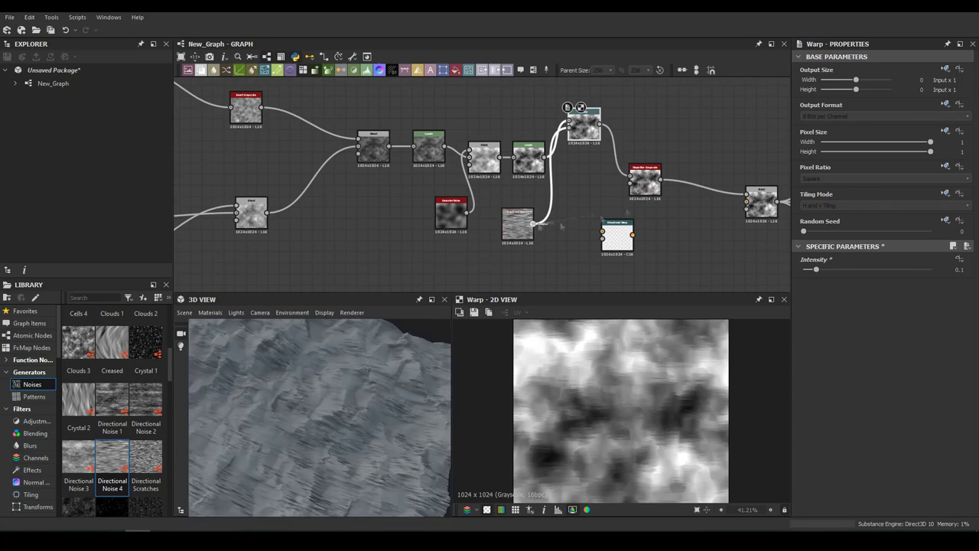
Step: Feed the directional noise into the Slope Blur, set its mode to Min, and reduce intensity
{"action": "left_click_drag", "start_coordinate": [568, 124], "coordinate": [630, 182]}
{"action": "double_click", "coordinate": [645, 180]}
{"action": "scroll", "coordinate": [880, 307], "scroll_direction": "down", "scroll_amount": 2}
{"action": "left_click", "coordinate": [822, 508]}
{"action": "left_click", "coordinate": [823, 524]}
{"action": "left_click", "coordinate": [823, 480]}
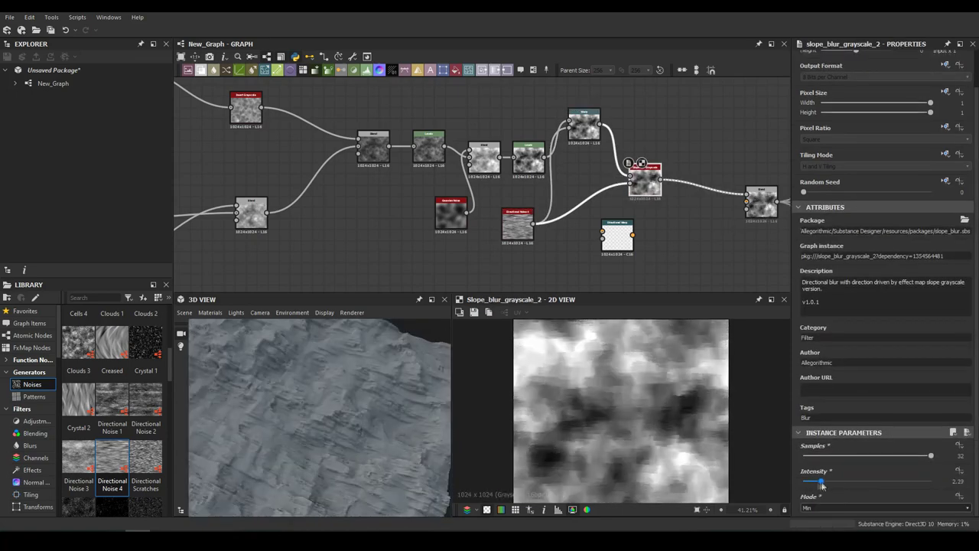
{"action": "left_click_drag", "start_coordinate": [316, 405], "coordinate": [435, 398]}
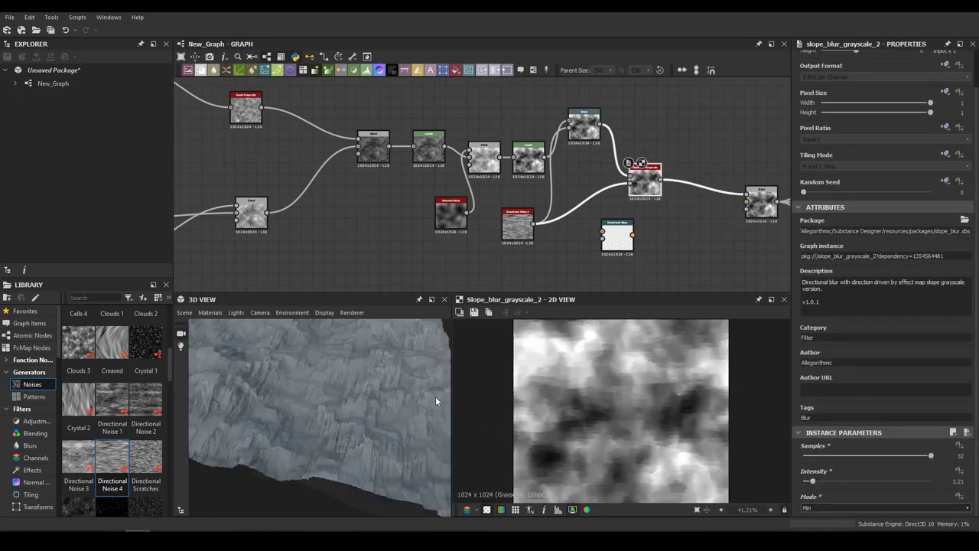
Step: Set Directional Noise 4 scale to 5 and stretch it by two with a Transformation 2D
{"action": "double_click", "coordinate": [517, 226]}
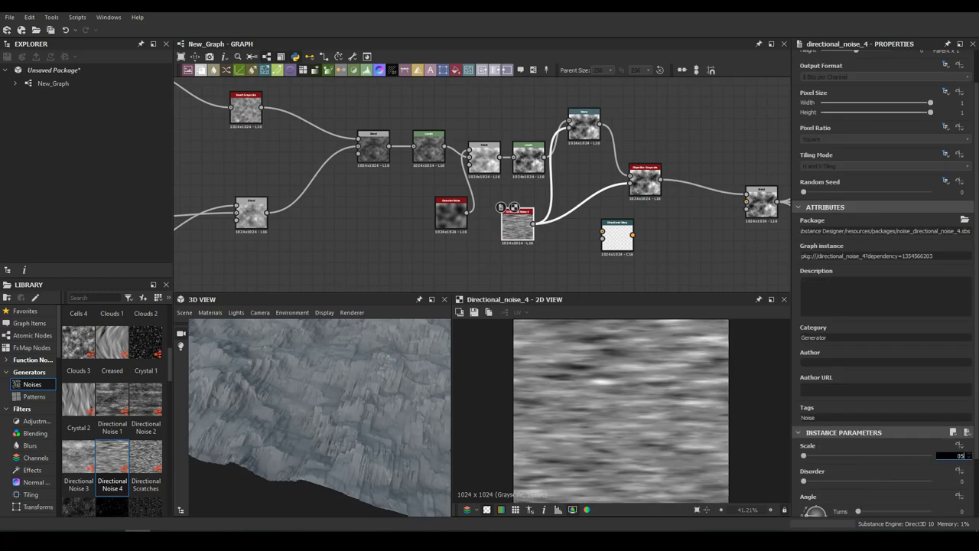
{"action": "key", "text": "Return"}
{"action": "key", "text": "ctrl+alt+t"}
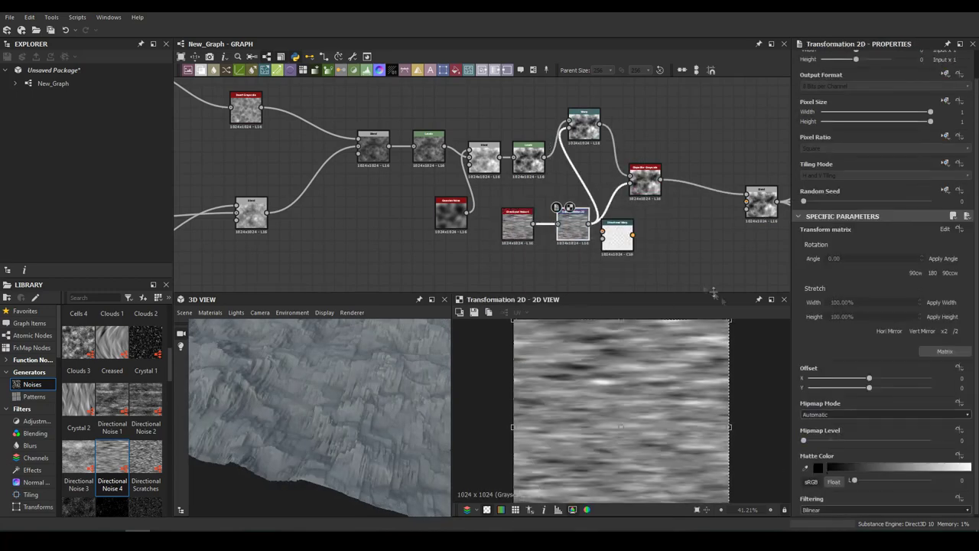
{"action": "left_click", "coordinate": [943, 330]}
Step: Switch the 3D preview mesh to a cylinder and show the 2D preview tiled
{"action": "left_click_drag", "start_coordinate": [286, 385], "coordinate": [410, 378]}
{"action": "left_click", "coordinate": [185, 312]}
{"action": "left_click", "coordinate": [200, 100]}
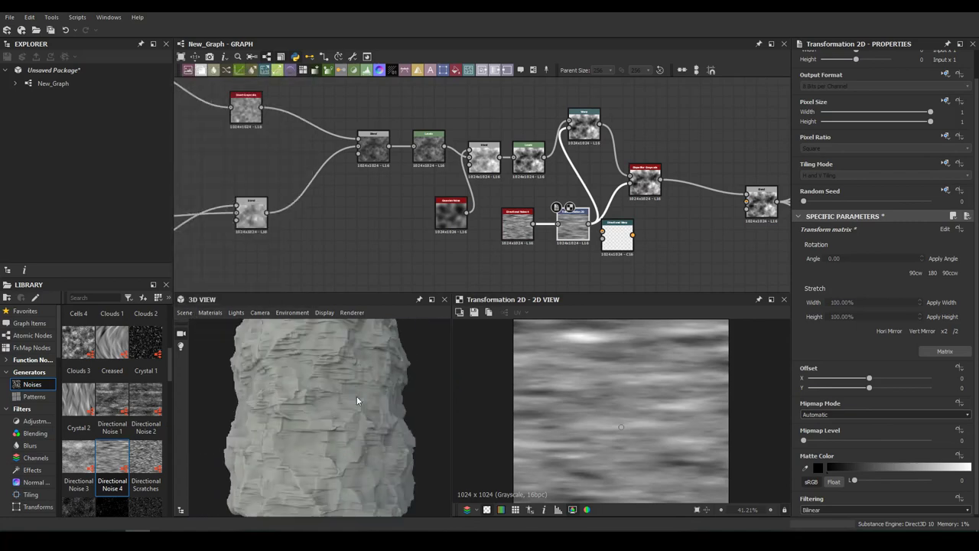
{"action": "middle_click_drag", "start_coordinate": [572, 246], "coordinate": [580, 229]}
{"action": "left_click_drag", "start_coordinate": [291, 383], "coordinate": [304, 376]}
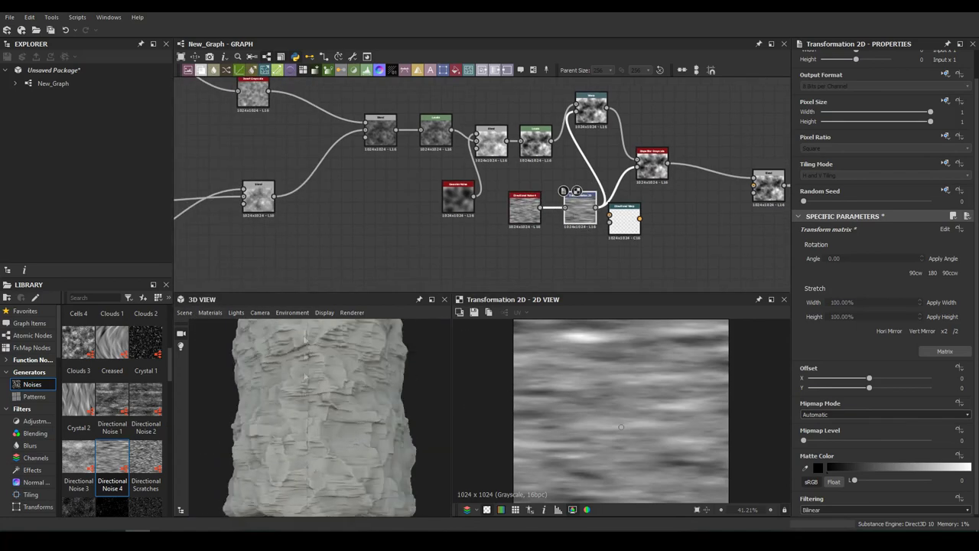
{"action": "left_click", "coordinate": [515, 509]}
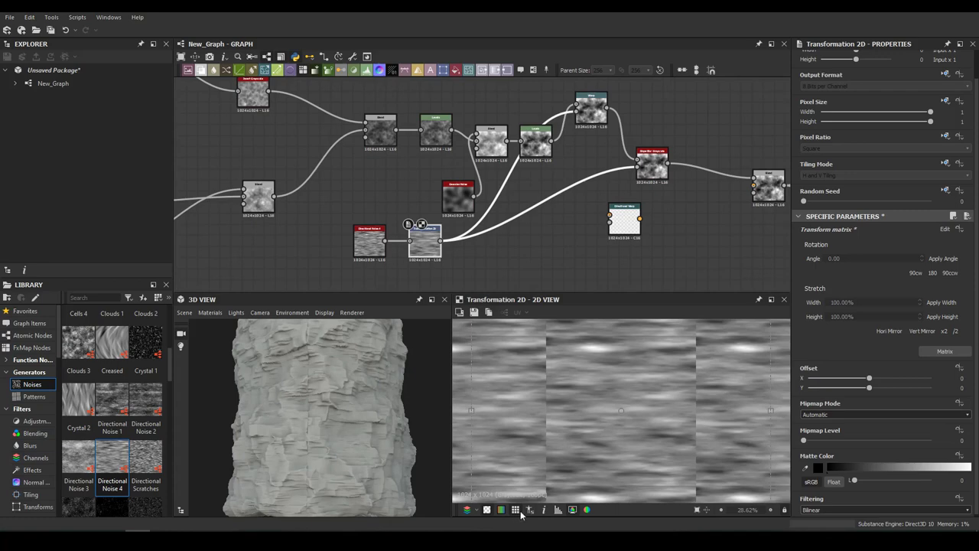
Step: Insert a Make It Tile Photo Grayscale node after the transformed directional noise
{"action": "key", "text": "space"}
{"action": "type", "text": "ma"}
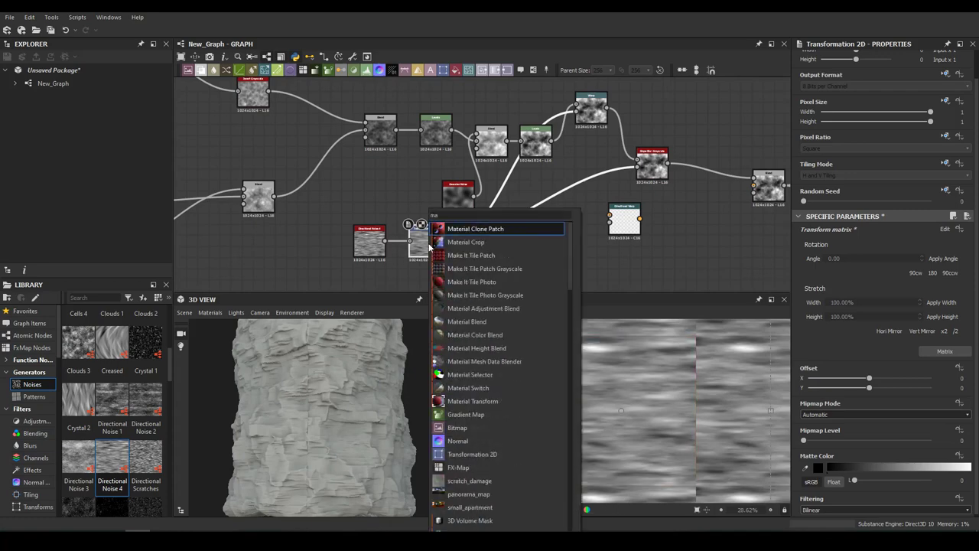
{"action": "left_click", "coordinate": [487, 298]}
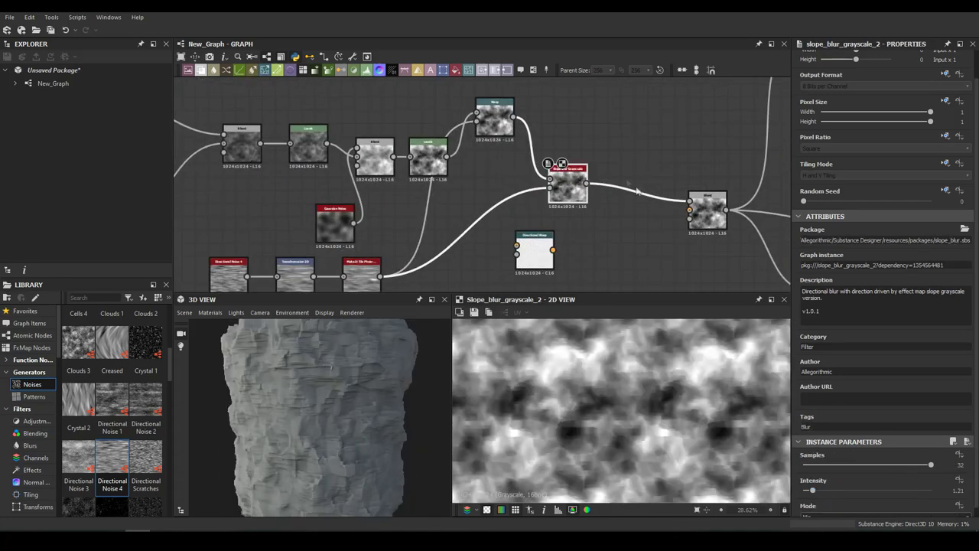
Step: Stretch the tile sampler shapes to X size 0.46 and Y size 1.82
{"action": "left_click_drag", "start_coordinate": [301, 428], "coordinate": [301, 451]}
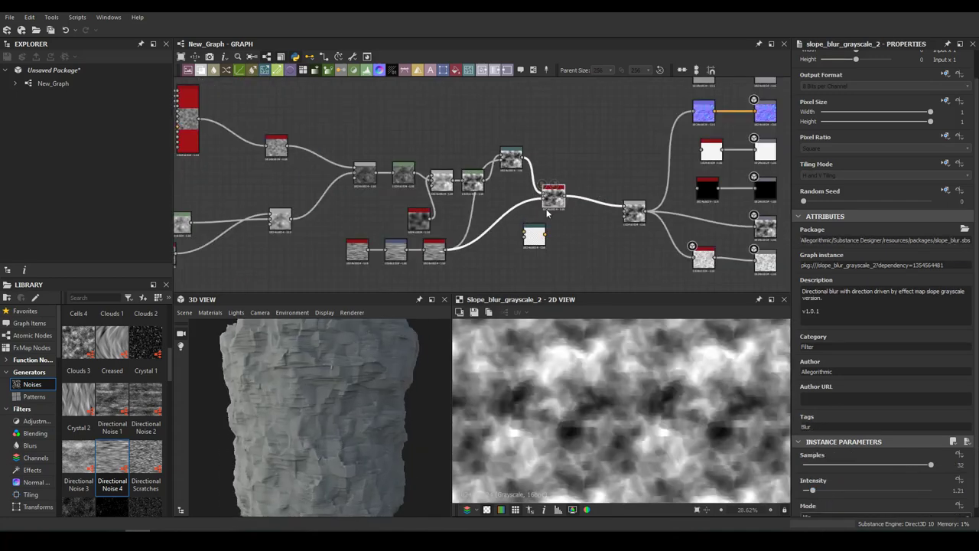
{"action": "left_click", "coordinate": [467, 102]}
{"action": "double_click", "coordinate": [466, 102]}
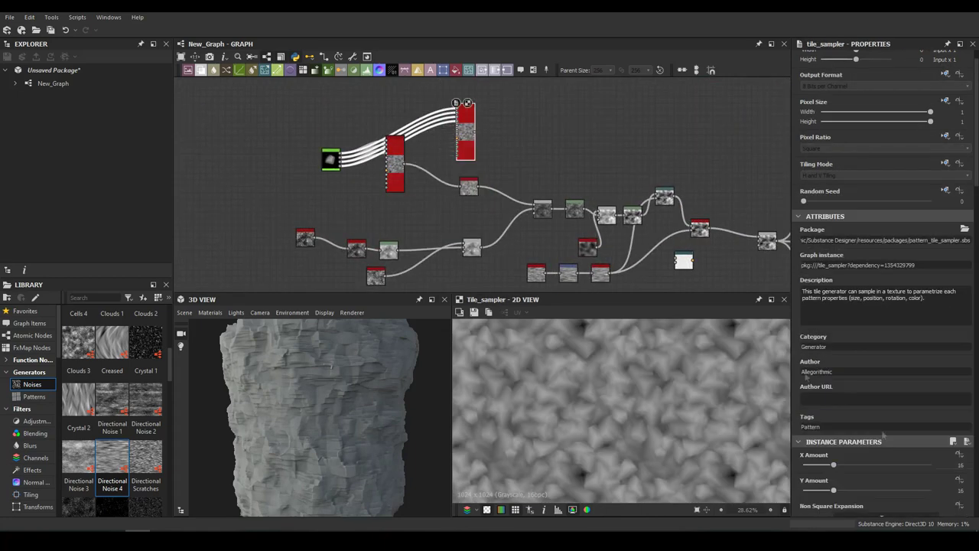
{"action": "left_click_drag", "start_coordinate": [975, 85], "coordinate": [975, 153]}
{"action": "scroll", "coordinate": [863, 196], "scroll_direction": "down", "scroll_amount": 5}
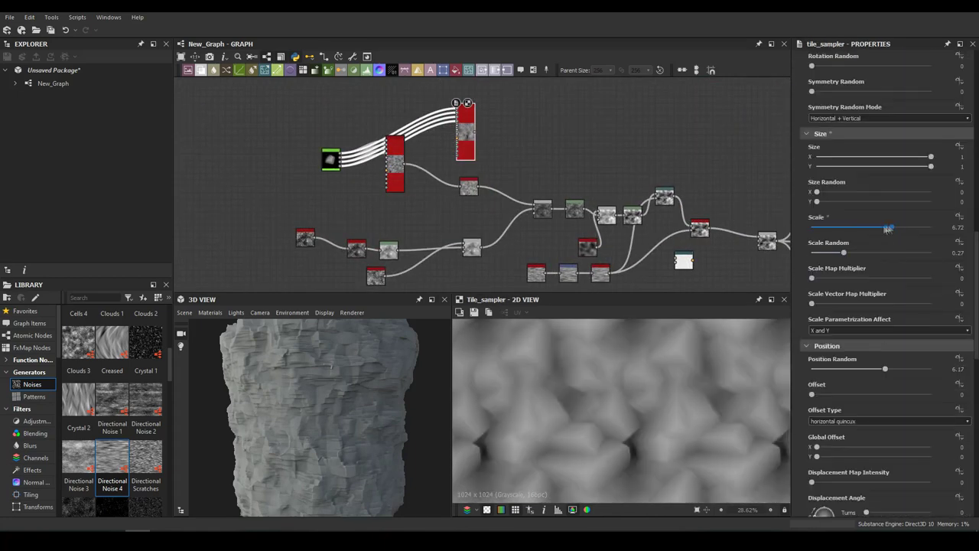
{"action": "left_click_drag", "start_coordinate": [927, 157], "coordinate": [869, 157]}
{"action": "scroll", "coordinate": [897, 223], "scroll_direction": "down", "scroll_amount": 1}
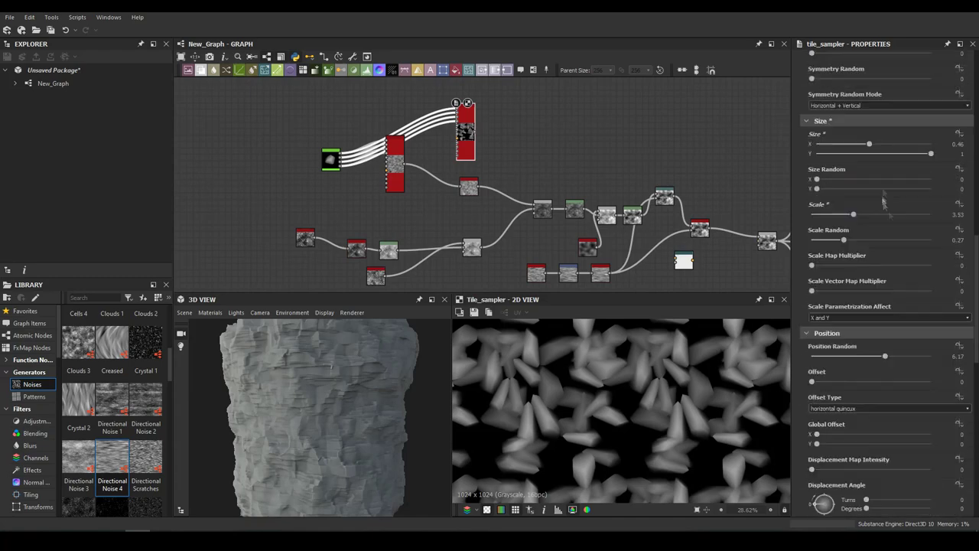
{"action": "left_click_drag", "start_coordinate": [931, 154], "coordinate": [837, 154]}
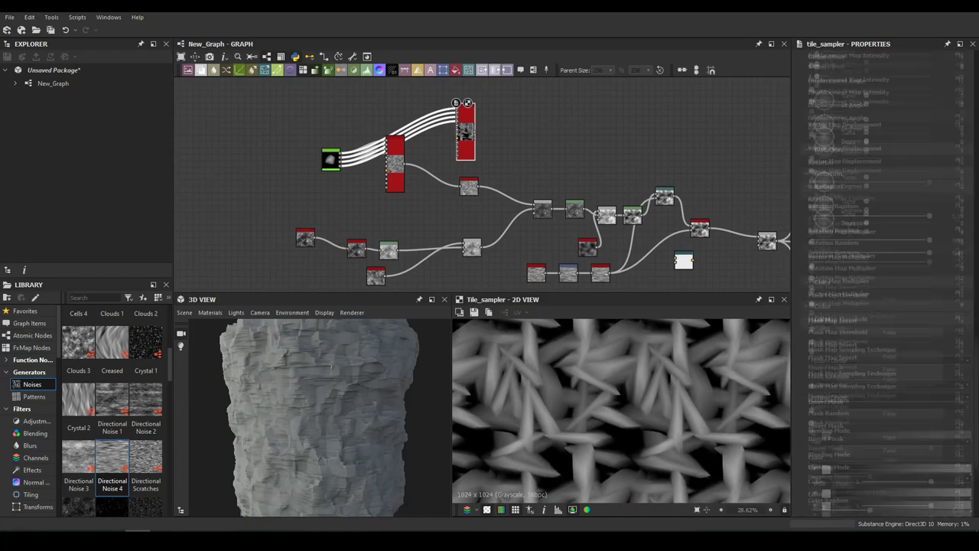
Step: Refine the tile rotation and size (ending at 45° and 0.72 × 1.33) and reduce Y Amount from 6 to 4
{"action": "scroll", "coordinate": [888, 230], "scroll_direction": "up", "scroll_amount": 3}
{"action": "left_click_drag", "start_coordinate": [853, 309], "coordinate": [885, 311]}
{"action": "scroll", "coordinate": [885, 311], "scroll_direction": "down", "scroll_amount": 3}
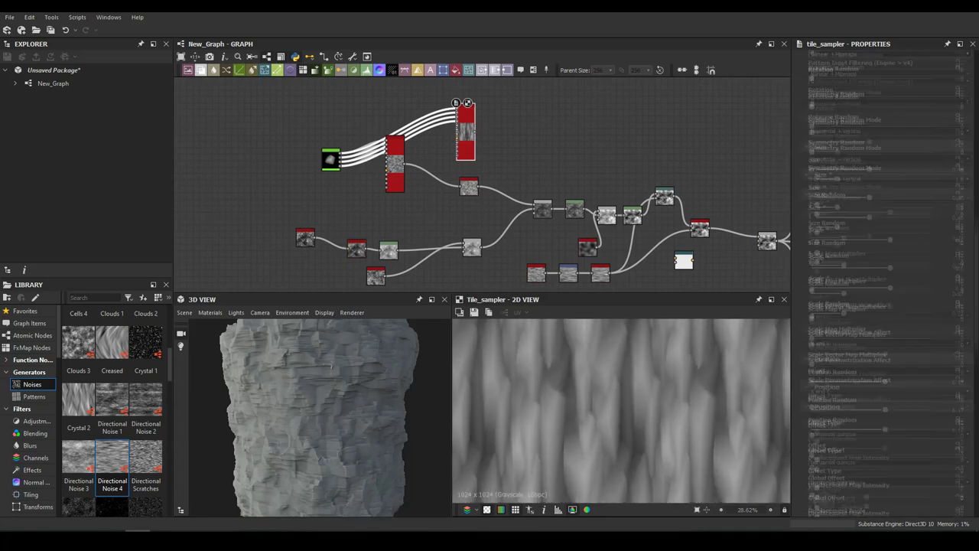
{"action": "scroll", "coordinate": [857, 321], "scroll_direction": "down", "scroll_amount": 2}
{"action": "left_click_drag", "start_coordinate": [813, 344], "coordinate": [815, 340]}
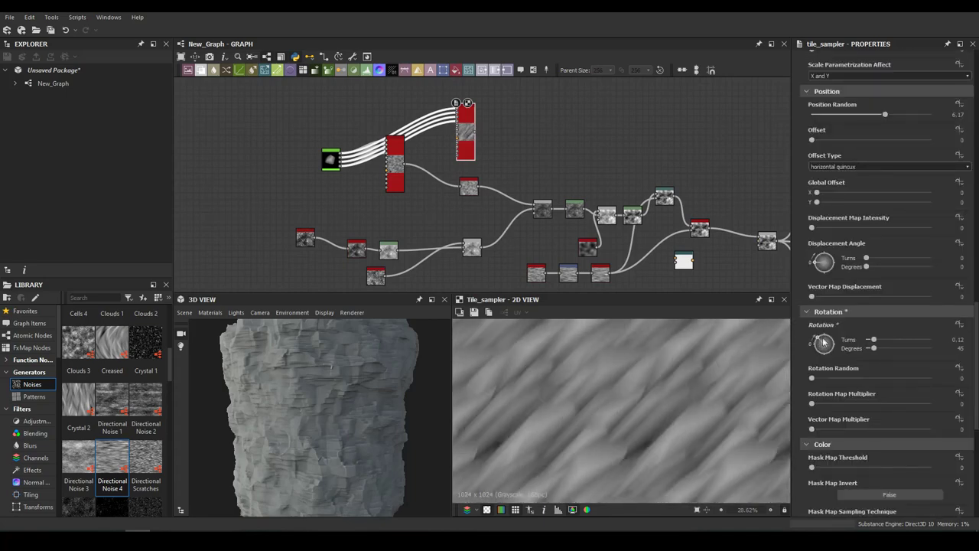
{"action": "scroll", "coordinate": [872, 306], "scroll_direction": "up", "scroll_amount": 5}
{"action": "mouse_move", "coordinate": [863, 244]}
{"action": "left_mouse_down"}
{"action": "mouse_move", "coordinate": [873, 246]}
{"action": "mouse_move", "coordinate": [836, 254]}
{"action": "left_mouse_up"}
{"action": "scroll", "coordinate": [827, 229], "scroll_direction": "up", "scroll_amount": 3}
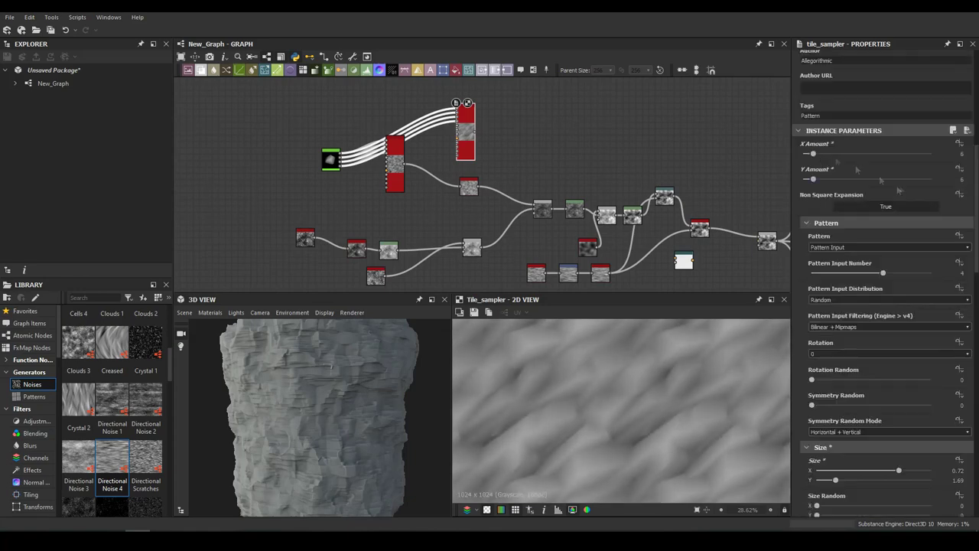
{"action": "left_click_drag", "start_coordinate": [811, 178], "coordinate": [808, 178]}
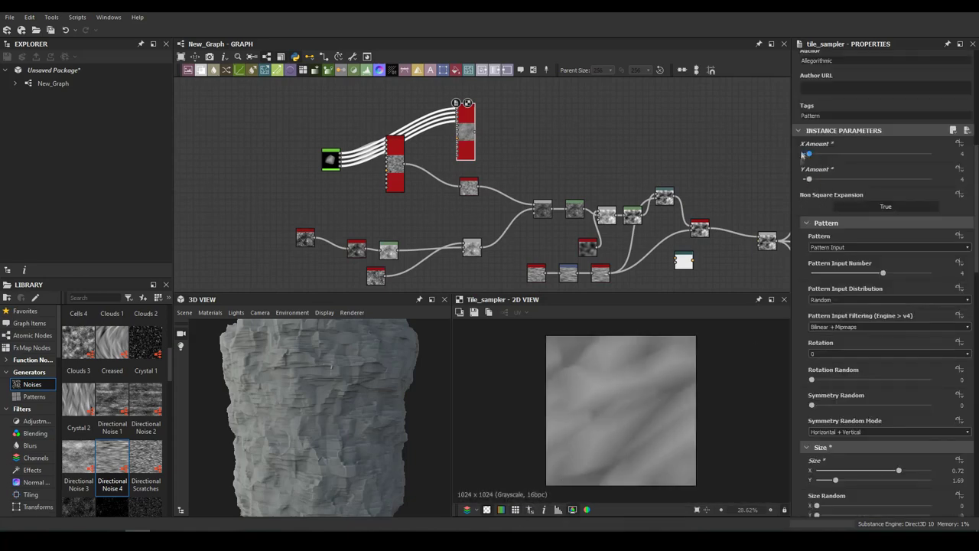
Step: Set tile Position Random to 7.11, then move the green input node beside the tall red node
{"action": "left_click_drag", "start_coordinate": [846, 483], "coordinate": [855, 483]}
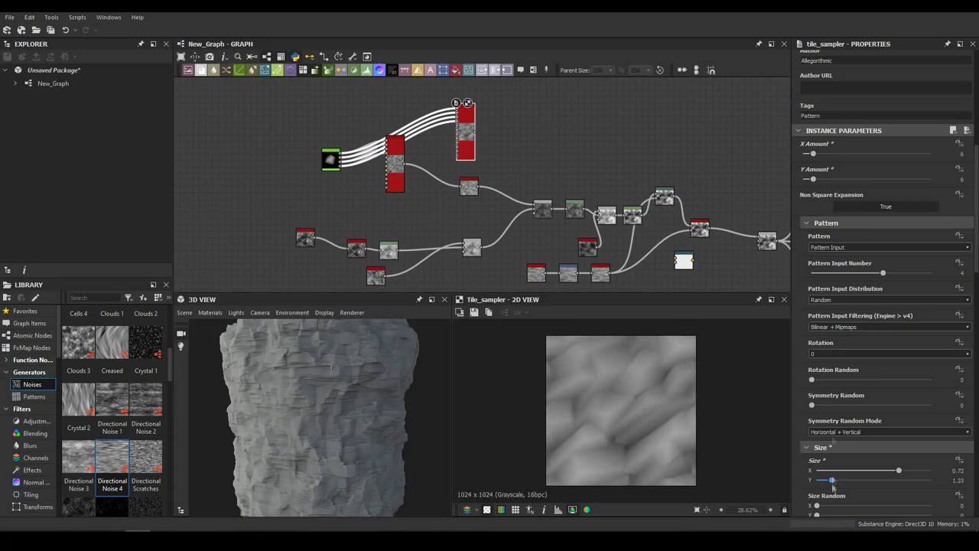
{"action": "scroll", "coordinate": [830, 222], "scroll_direction": "down", "scroll_amount": 5}
{"action": "left_click", "coordinate": [897, 259]}
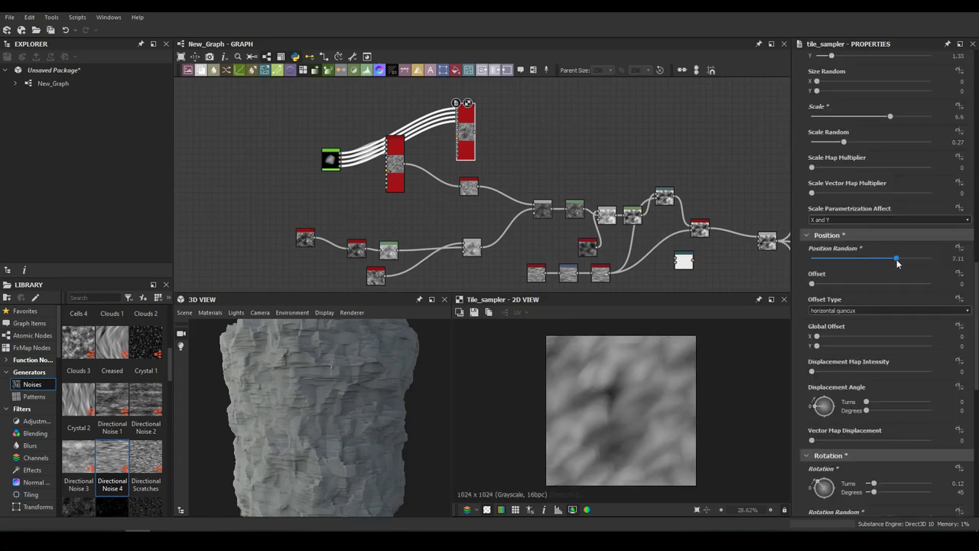
{"action": "middle_click_drag", "start_coordinate": [484, 155], "coordinate": [411, 175]}
{"action": "left_click_drag", "start_coordinate": [256, 169], "coordinate": [270, 124]}
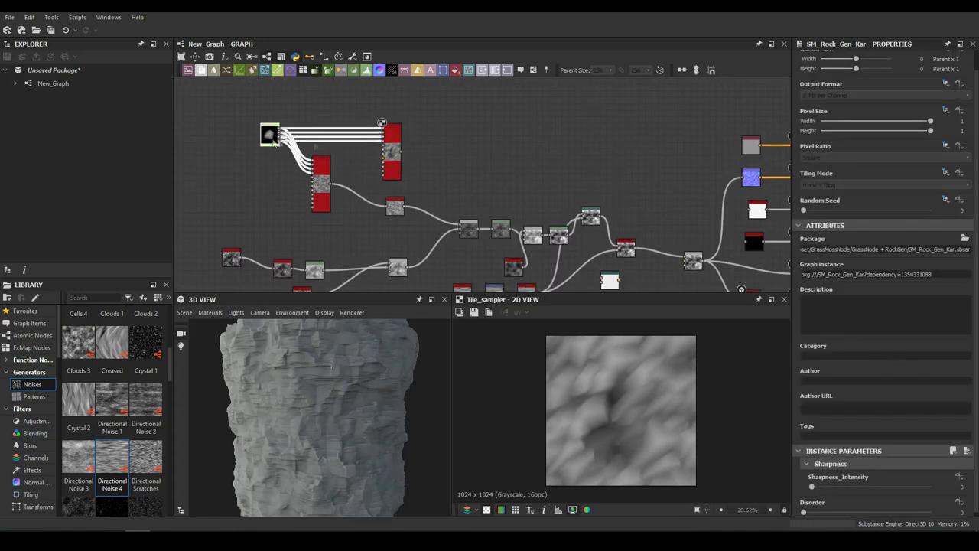
Step: Arrange the rock nodes, insert a new Blend node on the wire and preview it
{"action": "middle_click_drag", "start_coordinate": [461, 161], "coordinate": [442, 153]}
{"action": "left_click_drag", "start_coordinate": [442, 218], "coordinate": [447, 218]}
{"action": "left_click", "coordinate": [513, 226]}
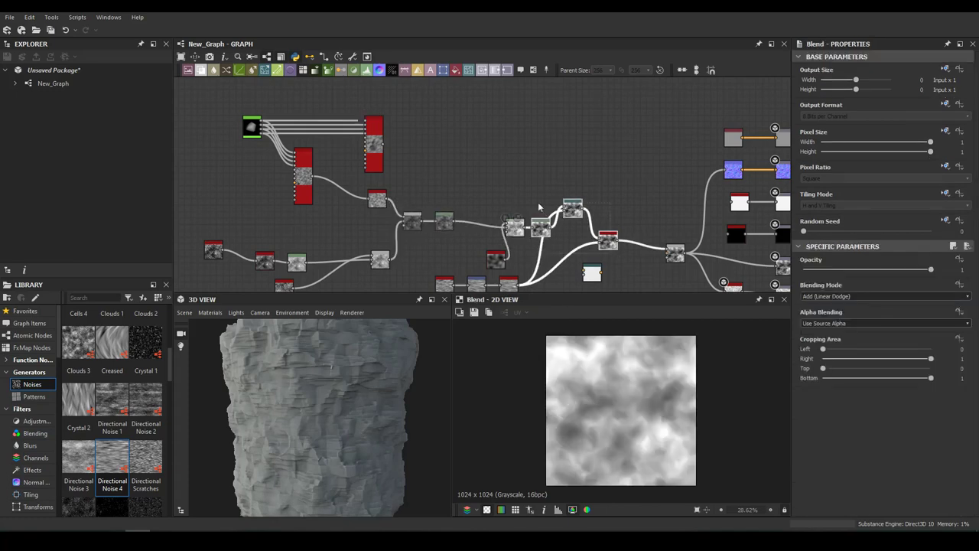
{"action": "key", "text": "ctrl+v"}
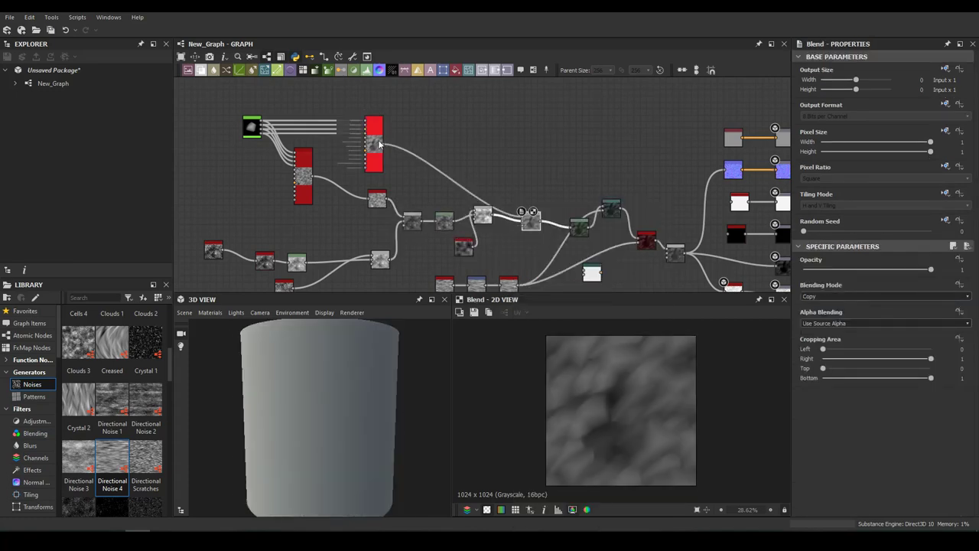
{"action": "left_click", "coordinate": [583, 227]}
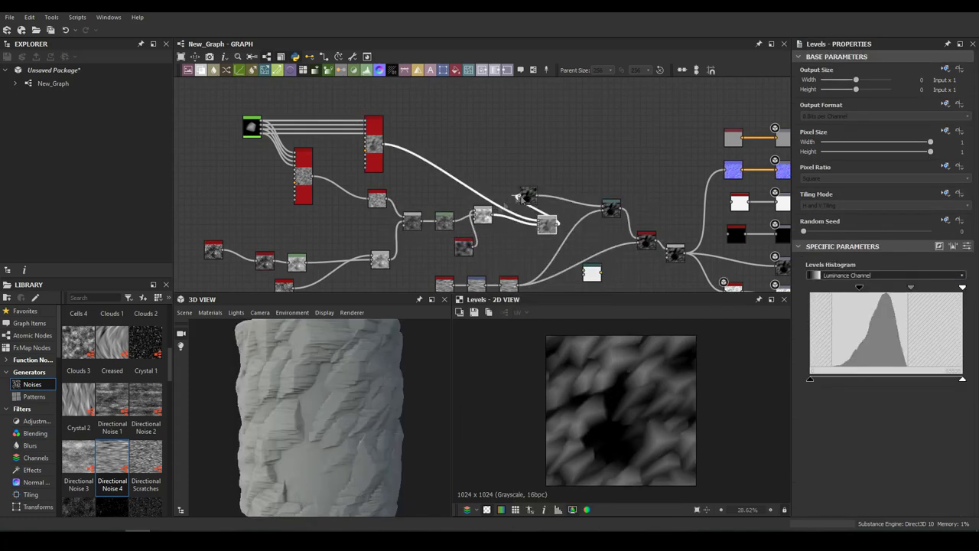
{"action": "double_click", "coordinate": [490, 218]}
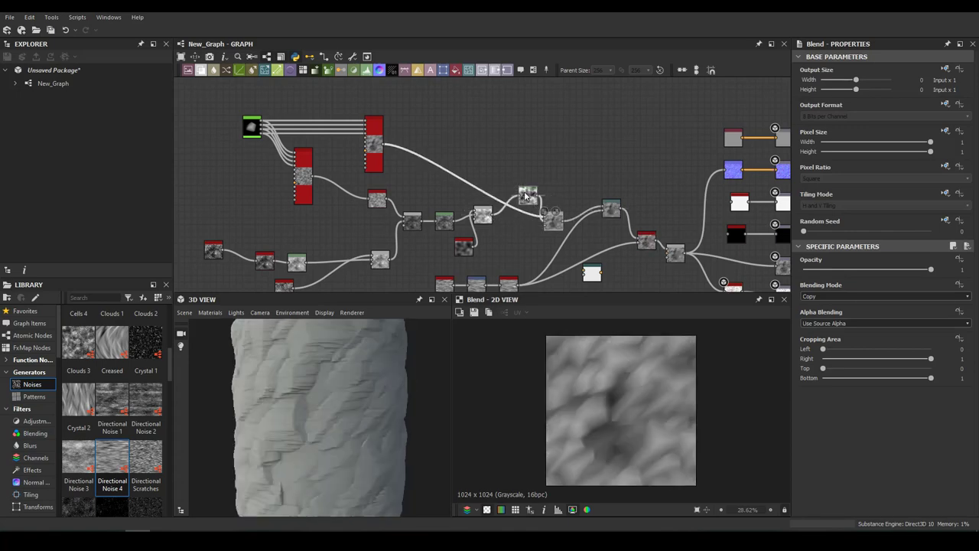
Step: Try Multiply blending at 0.5 opacity, then undo and reset the blend mode
{"action": "left_click", "coordinate": [822, 296]}
{"action": "left_click", "coordinate": [827, 327]}
{"action": "left_click_drag", "start_coordinate": [931, 269], "coordinate": [869, 251]}
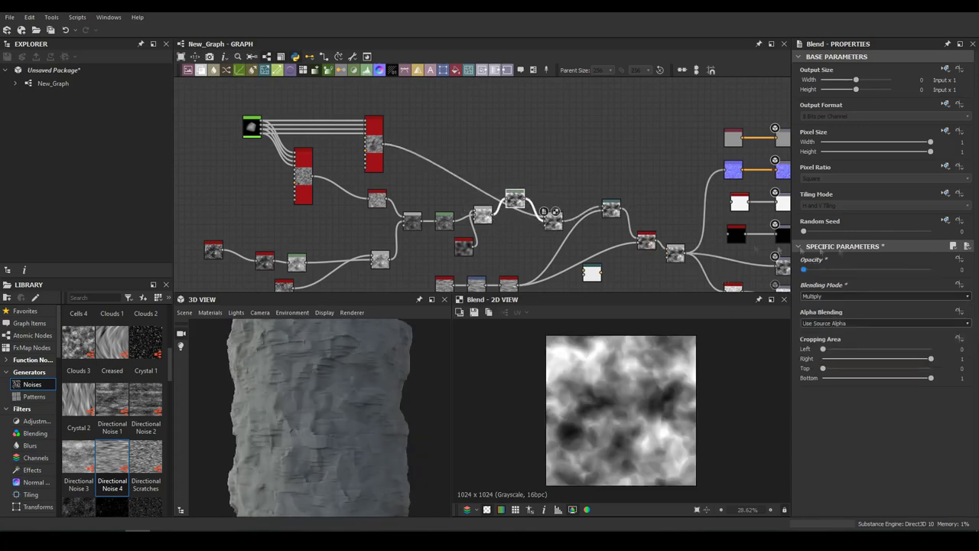
{"action": "key", "text": "ctrl+z"}
{"action": "left_click", "coordinate": [826, 296]}
{"action": "left_click", "coordinate": [828, 300]}
{"action": "scroll", "coordinate": [831, 296], "scroll_direction": "down", "scroll_amount": 2}
{"action": "scroll", "coordinate": [831, 296], "scroll_direction": "down", "scroll_amount": 2}
{"action": "scroll", "coordinate": [831, 296], "scroll_direction": "down", "scroll_amount": 2}
{"action": "scroll", "coordinate": [832, 296], "scroll_direction": "down", "scroll_amount": 1}
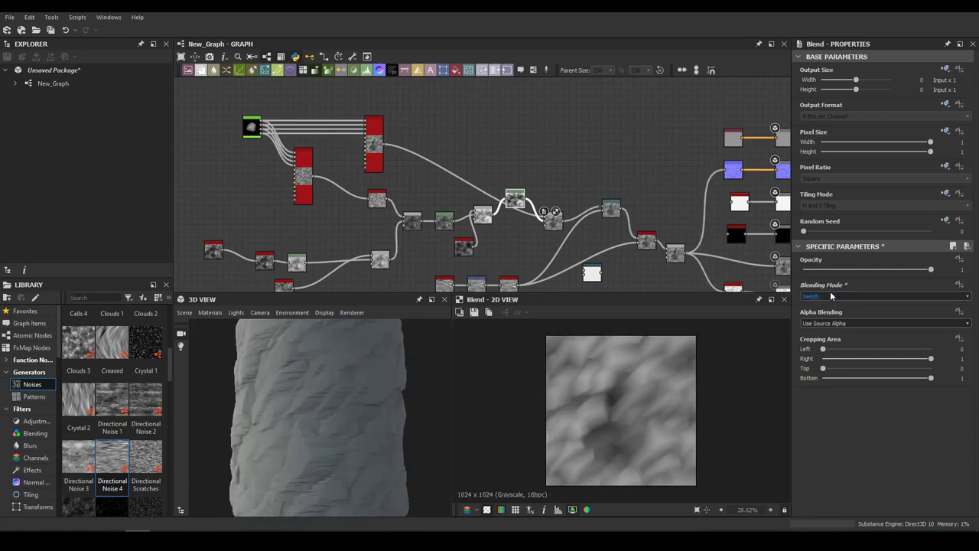
{"action": "scroll", "coordinate": [832, 296], "scroll_direction": "up", "scroll_amount": 3}
{"action": "scroll", "coordinate": [832, 296], "scroll_direction": "up", "scroll_amount": 2}
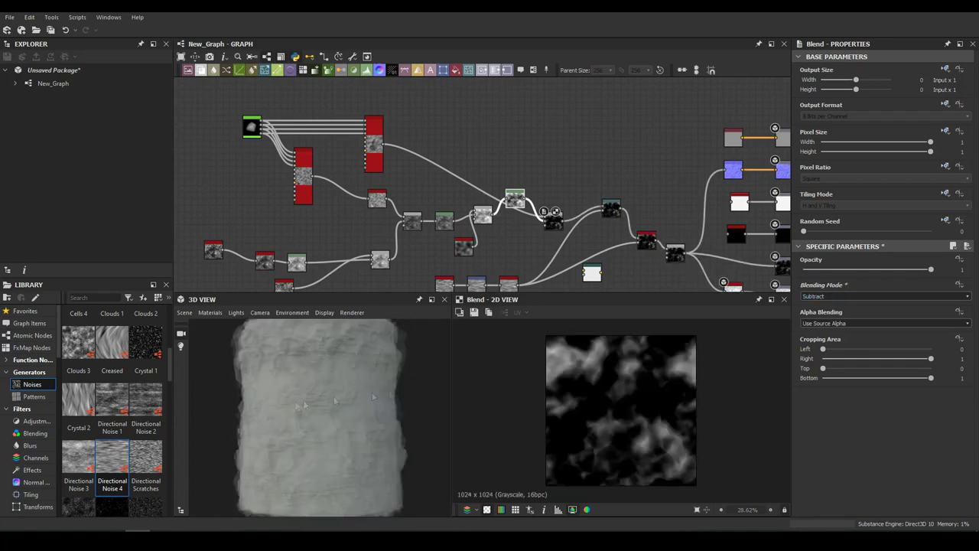
Step: Switch the 3D preview scene from the cylinder to a flat plane
{"action": "left_click", "coordinate": [184, 312]}
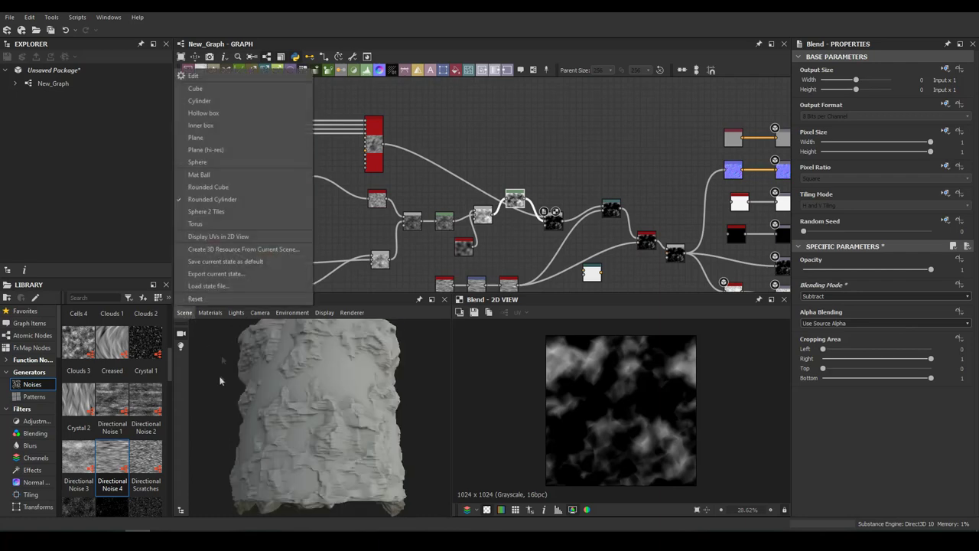
{"action": "left_click", "coordinate": [218, 118]}
{"action": "scroll", "coordinate": [364, 490], "scroll_direction": "up", "scroll_amount": 5}
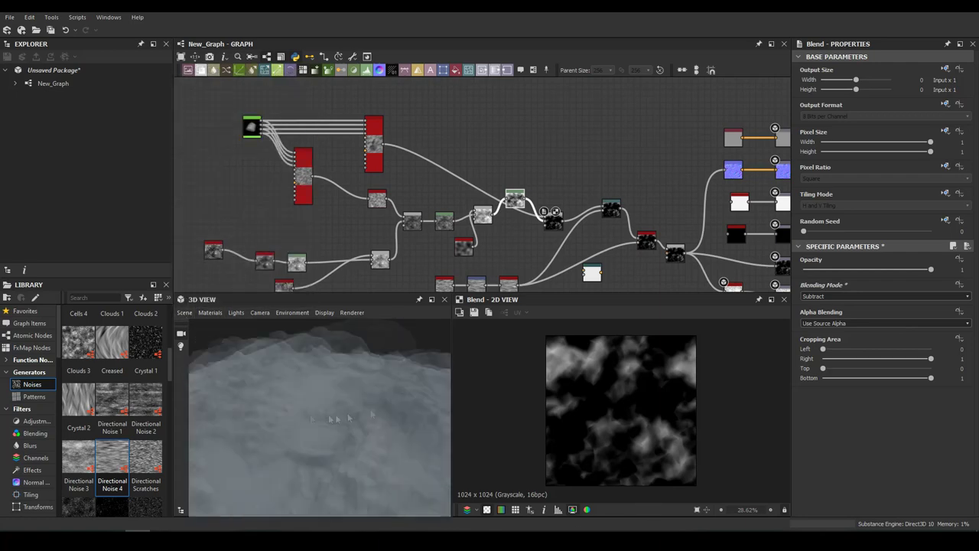
{"action": "scroll", "coordinate": [838, 297], "scroll_direction": "up", "scroll_amount": 1}
Step: Lower the Add (Linear Dodge) blend opacity to 0.16 and tilt the plane preview
{"action": "left_click_drag", "start_coordinate": [838, 269], "coordinate": [829, 291]}
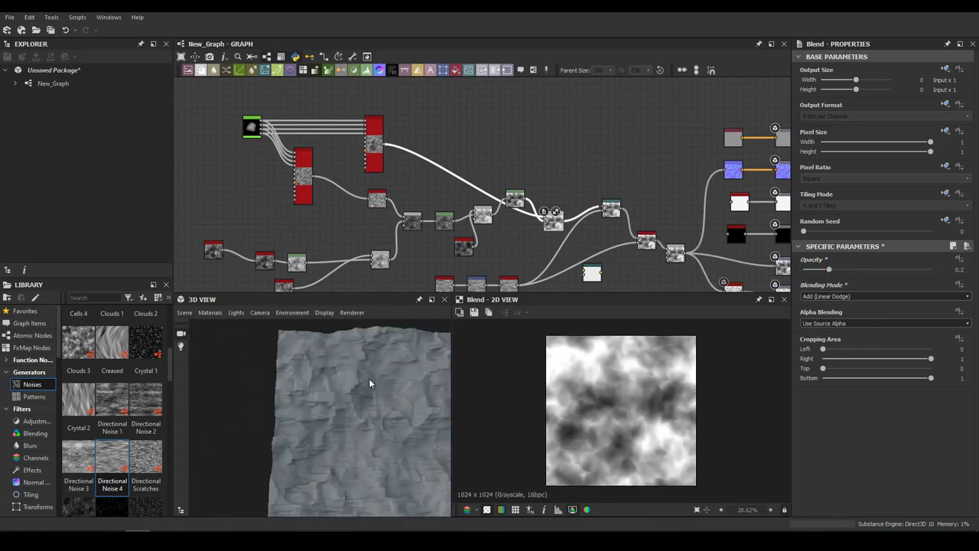
{"action": "left_click_drag", "start_coordinate": [372, 382], "coordinate": [350, 444]}
{"action": "left_click_drag", "start_coordinate": [828, 269], "coordinate": [824, 270]}
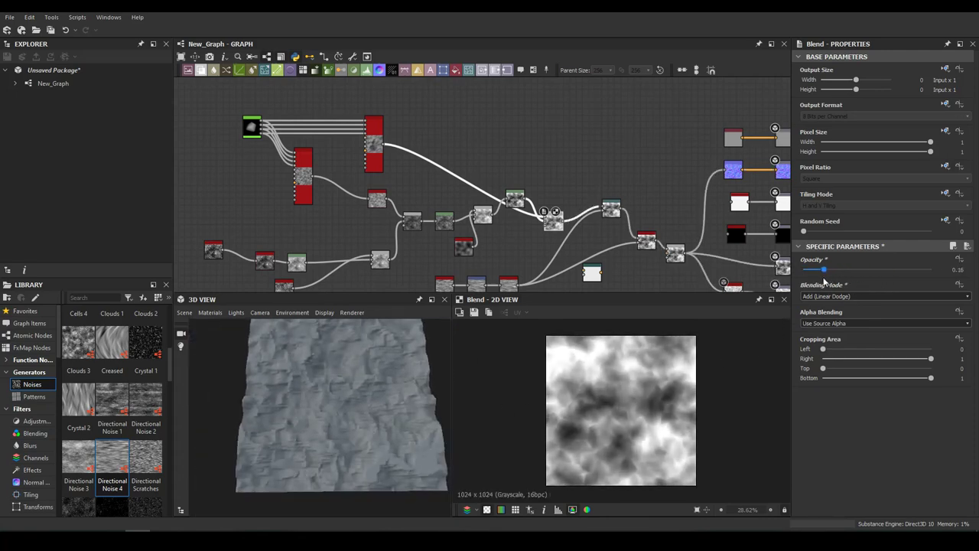
{"action": "left_click_drag", "start_coordinate": [370, 346], "coordinate": [440, 329]}
{"action": "middle_click_drag", "start_coordinate": [495, 108], "coordinate": [381, 141]}
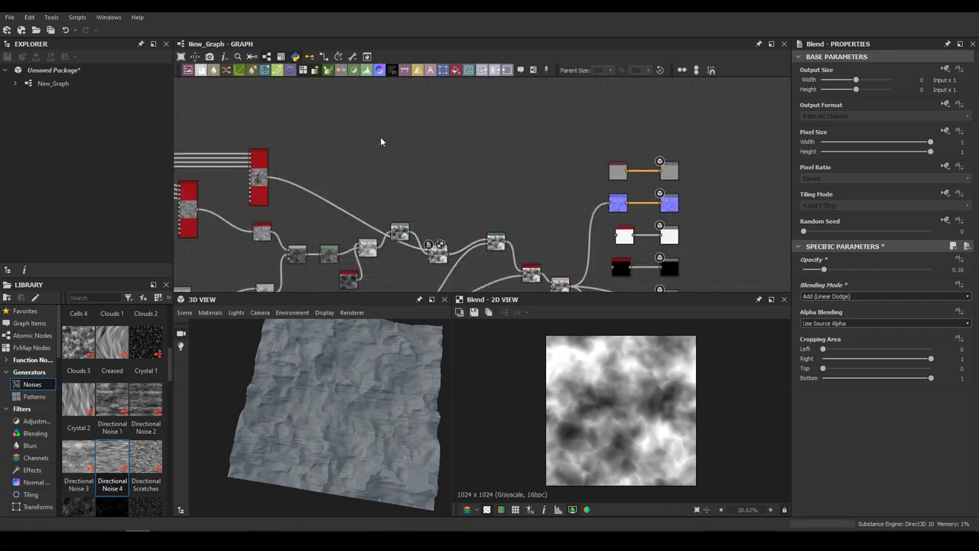
{"action": "middle_click_drag", "start_coordinate": [586, 224], "coordinate": [632, 190]}
{"action": "scroll", "coordinate": [632, 190], "scroll_direction": "up", "scroll_amount": 3}
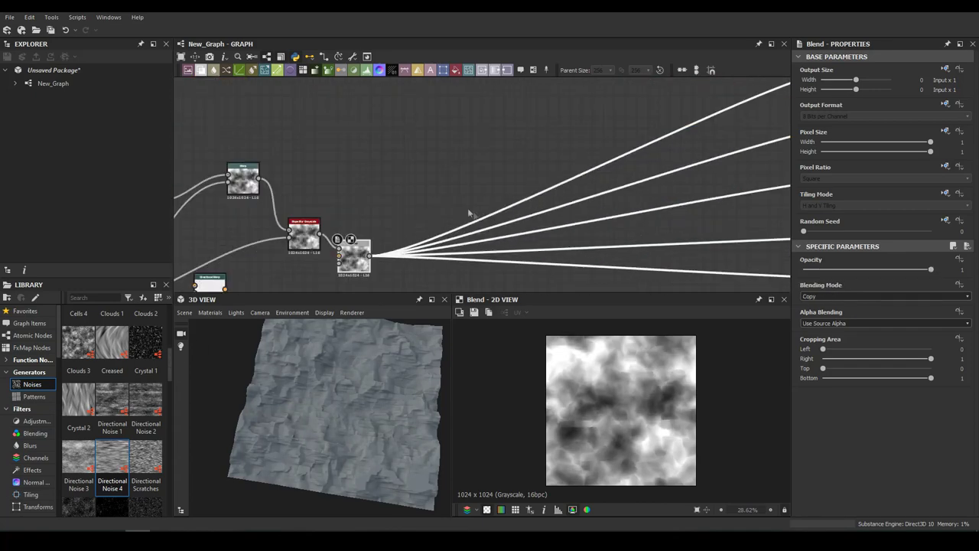
Step: Add a Levels node after the blend and push it into a stark black-and-white mask
{"action": "middle_click_drag", "start_coordinate": [469, 212], "coordinate": [540, 224]}
{"action": "left_click_drag", "start_coordinate": [417, 260], "coordinate": [569, 256]}
{"action": "scroll", "coordinate": [611, 406], "scroll_direction": "down", "scroll_amount": 1}
{"action": "key", "text": "ctrl+l"}
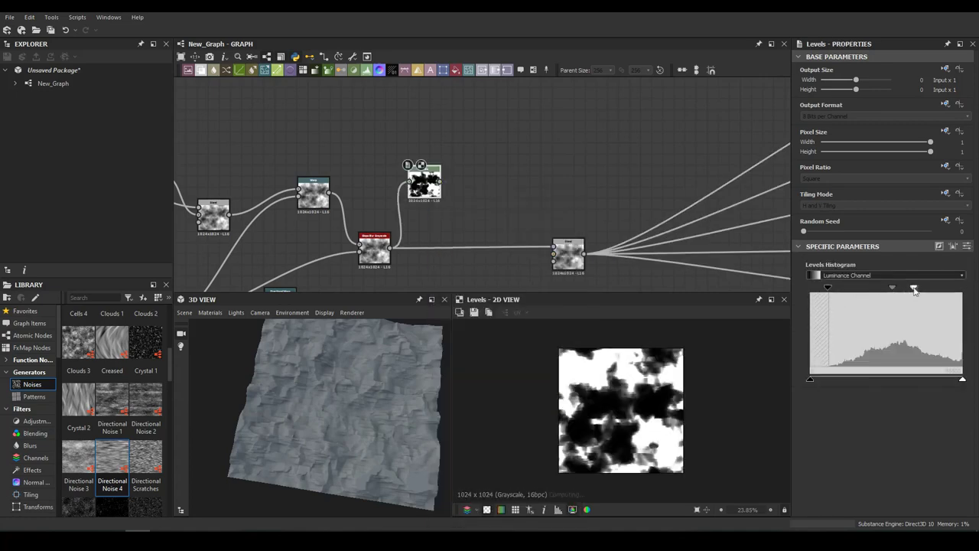
{"action": "middle_click_drag", "start_coordinate": [434, 185], "coordinate": [439, 253]}
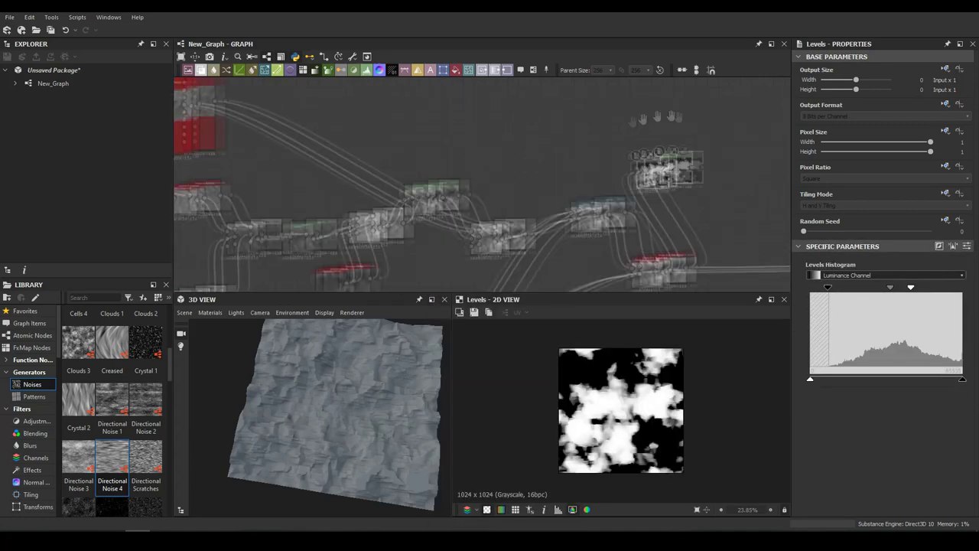
Step: Add a default Tile Sampler by searching for 'tile'
{"action": "key", "text": "space"}
{"action": "type", "text": "tile"}
{"action": "key", "text": "Return"}
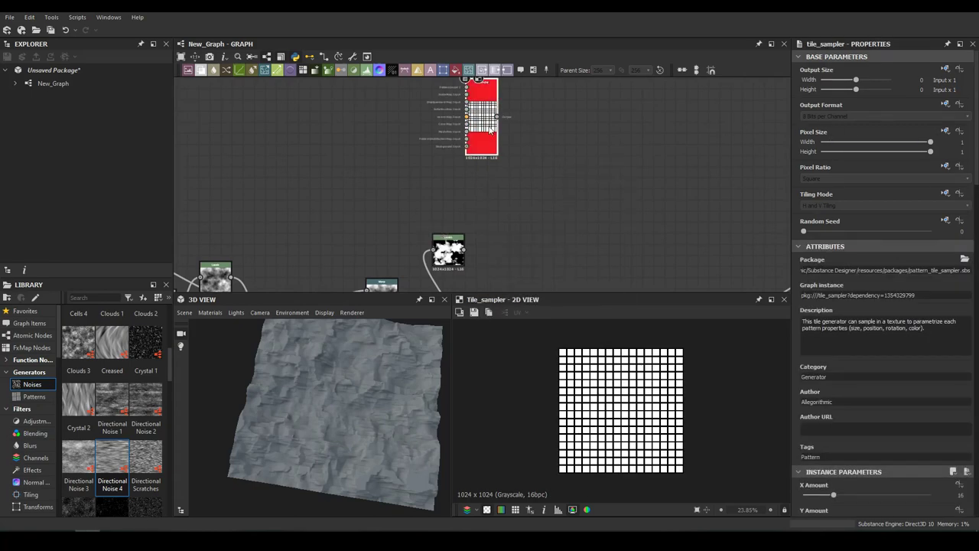
Step: Drag Cube 3D shapes from the Patterns library into the graph beside the Tile Sampler
{"action": "middle_click_drag", "start_coordinate": [491, 134], "coordinate": [574, 142]}
{"action": "left_click", "coordinate": [34, 397]}
{"action": "scroll", "coordinate": [111, 414], "scroll_direction": "down", "scroll_amount": 2}
{"action": "scroll", "coordinate": [115, 383], "scroll_direction": "up", "scroll_amount": 2}
{"action": "left_click_drag", "start_coordinate": [146, 322], "coordinate": [464, 127]}
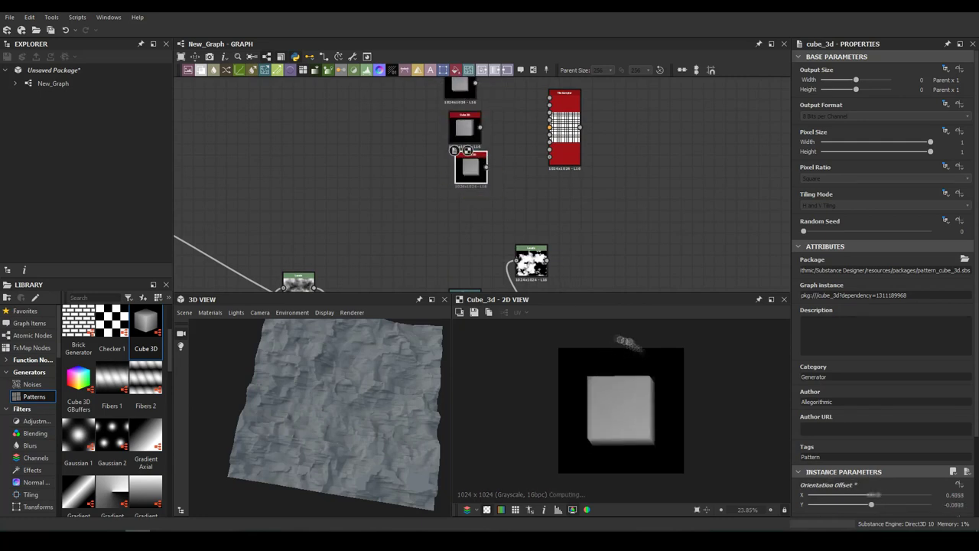
{"action": "scroll", "coordinate": [826, 177], "scroll_direction": "down", "scroll_amount": 5}
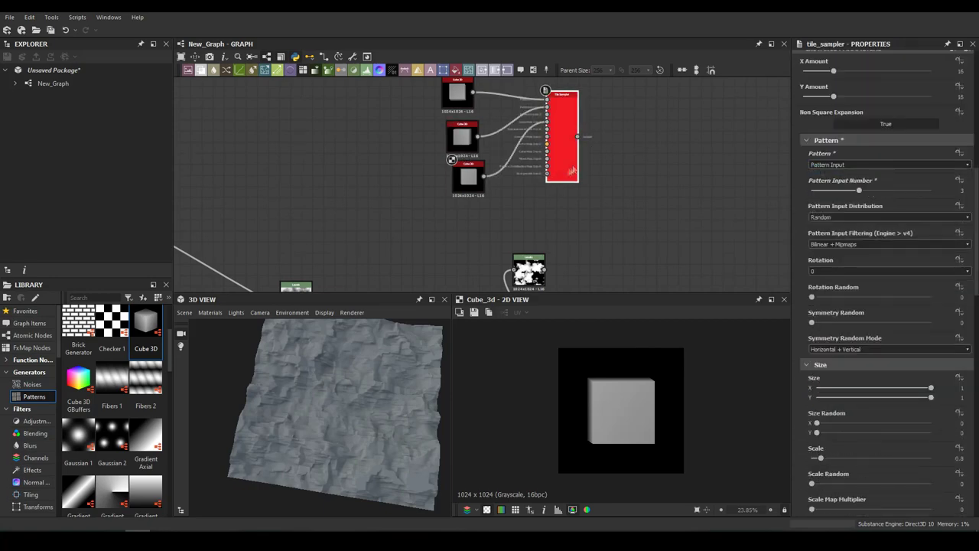
{"action": "double_click", "coordinate": [557, 178]}
{"action": "scroll", "coordinate": [564, 157], "scroll_direction": "up", "scroll_amount": 2}
Step: Insert a Blur HQ Grayscale on the top cube's link and delete the stray extra cube
{"action": "left_click_drag", "start_coordinate": [405, 107], "coordinate": [494, 264]}
{"action": "left_click_drag", "start_coordinate": [450, 165], "coordinate": [345, 180]}
{"action": "left_click", "coordinate": [339, 115]}
{"action": "scroll", "coordinate": [681, 432], "scroll_direction": "up", "scroll_amount": 3}
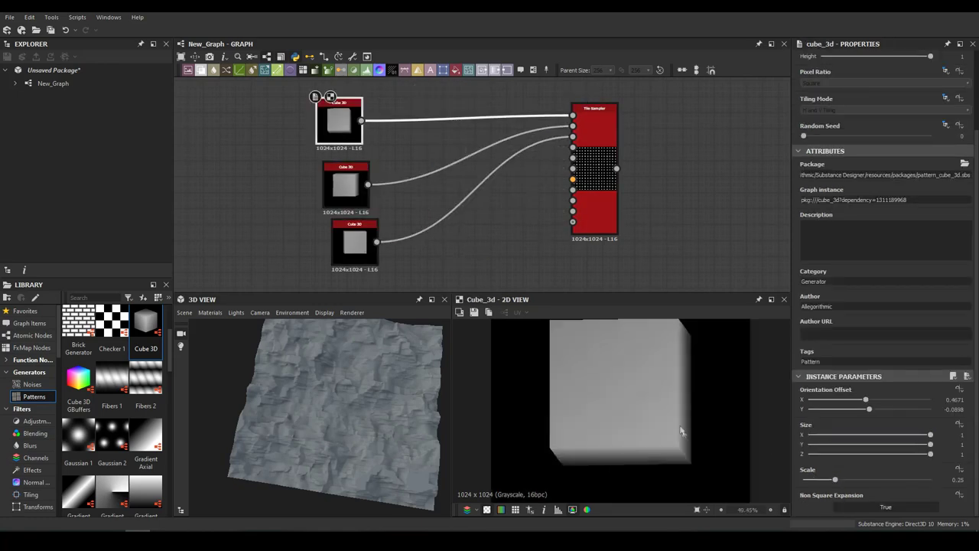
{"action": "key", "text": "space"}
{"action": "type", "text": "blur"}
{"action": "left_click", "coordinate": [460, 156]}
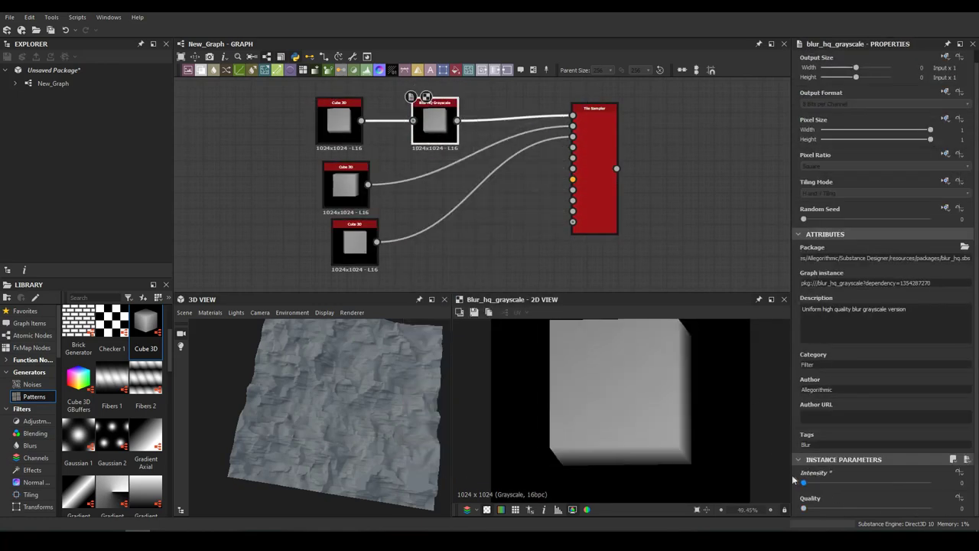
{"action": "left_click", "coordinate": [480, 183]}
{"action": "key", "text": "Delete"}
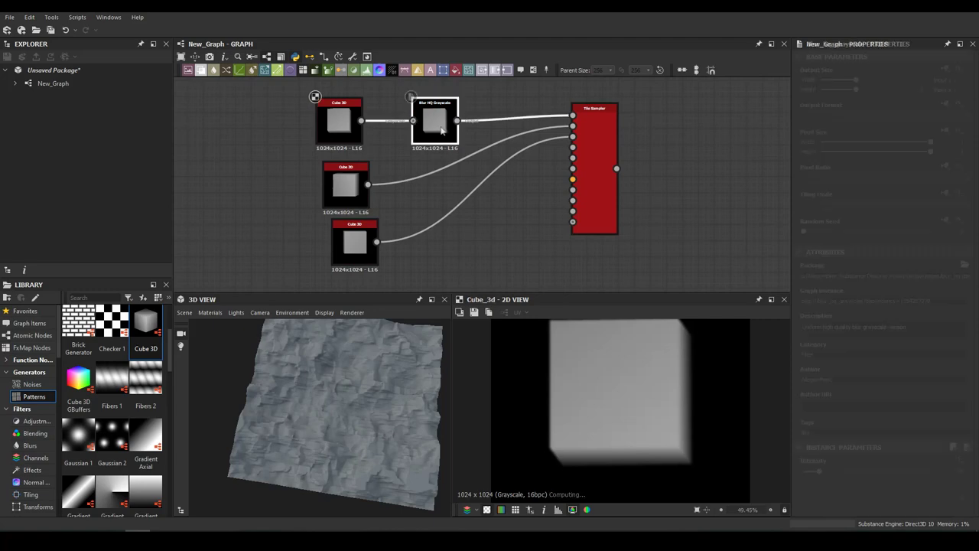
Step: Duplicate the blur onto the middle and bottom cube links and wire them into the Tile Sampler
{"action": "key", "text": "ctrl+d"}
{"action": "left_click", "coordinate": [490, 176]}
{"action": "key", "text": "ctrl+d"}
{"action": "left_click", "coordinate": [524, 232]}
{"action": "left_click_drag", "start_coordinate": [503, 184], "coordinate": [573, 126]}
Step: Set the Tile Sampler scale to 1.79 and scale randomness to 0.09
{"action": "left_click", "coordinate": [595, 123]}
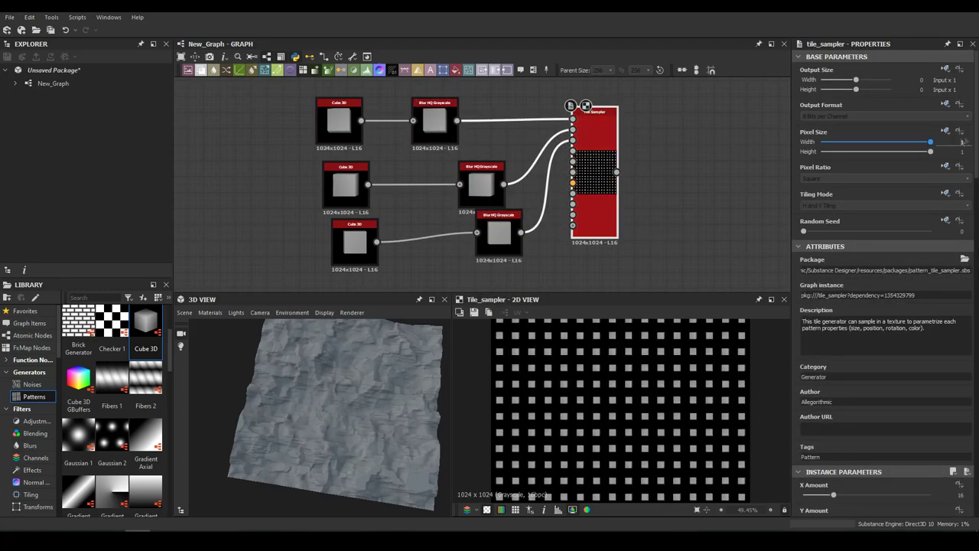
{"action": "scroll", "coordinate": [880, 306], "scroll_direction": "down", "scroll_amount": 5}
{"action": "mouse_move", "coordinate": [815, 316]}
{"action": "left_mouse_down"}
{"action": "mouse_move", "coordinate": [834, 317]}
{"action": "mouse_move", "coordinate": [824, 363]}
{"action": "left_mouse_up"}
{"action": "scroll", "coordinate": [826, 345], "scroll_direction": "down", "scroll_amount": 5}
{"action": "left_click", "coordinate": [812, 148]}
Step: Raise the Tile Sampler position randomness to 0.72 and preview the Levels mask
{"action": "scroll", "coordinate": [812, 148], "scroll_direction": "up", "scroll_amount": 10}
{"action": "scroll", "coordinate": [880, 306], "scroll_direction": "down", "scroll_amount": 5}
{"action": "scroll", "coordinate": [859, 230], "scroll_direction": "up", "scroll_amount": 3}
{"action": "scroll", "coordinate": [859, 214], "scroll_direction": "up", "scroll_amount": 2}
{"action": "scroll", "coordinate": [860, 213], "scroll_direction": "down", "scroll_amount": 5}
{"action": "scroll", "coordinate": [860, 213], "scroll_direction": "down", "scroll_amount": 5}
{"action": "left_click_drag", "start_coordinate": [812, 132], "coordinate": [820, 133]}
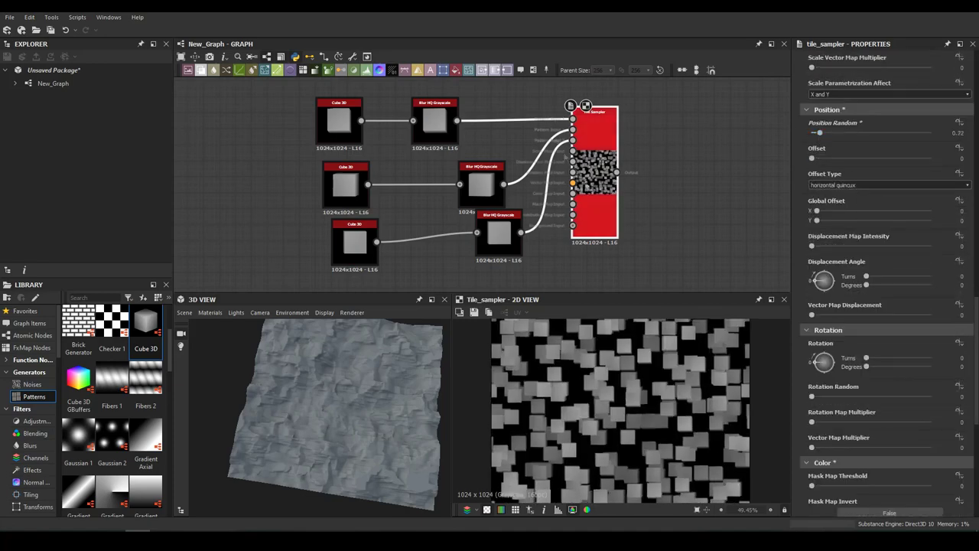
{"action": "scroll", "coordinate": [547, 128], "scroll_direction": "down", "scroll_amount": 5}
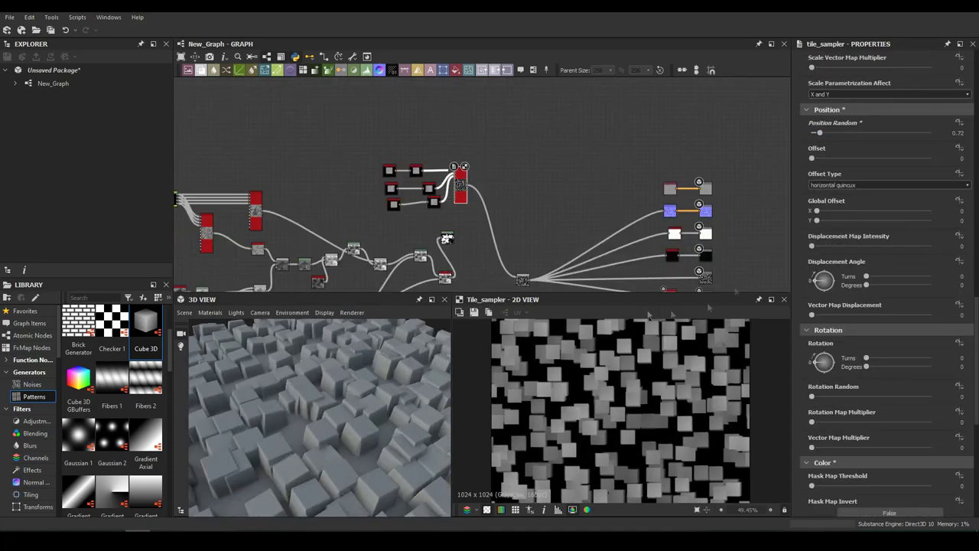
{"action": "scroll", "coordinate": [536, 161], "scroll_direction": "up", "scroll_amount": 3}
{"action": "double_click", "coordinate": [499, 261]}
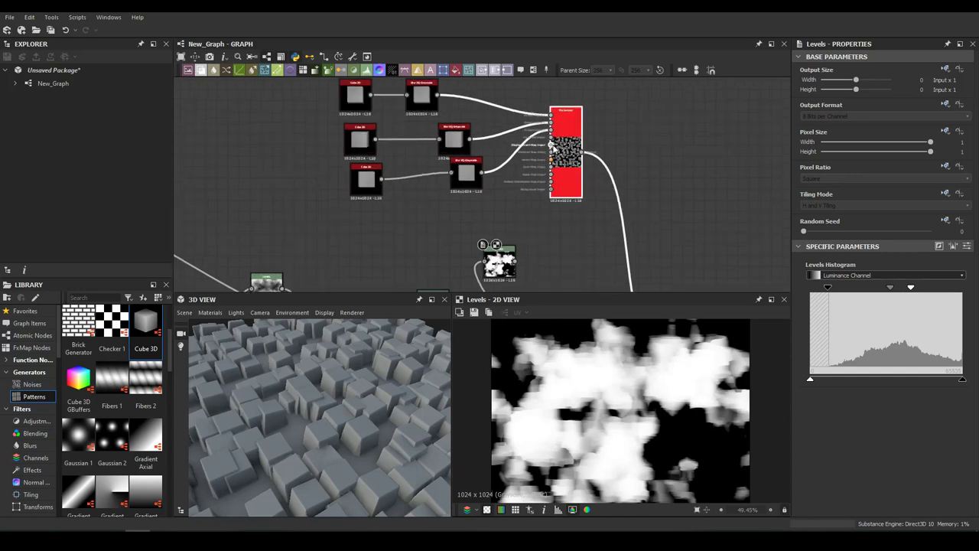
Step: Feed the Levels mask into the Tile Sampler with threshold 0.13 and scale multiplier 0.48
{"action": "left_click_drag", "start_coordinate": [525, 217], "coordinate": [501, 226]}
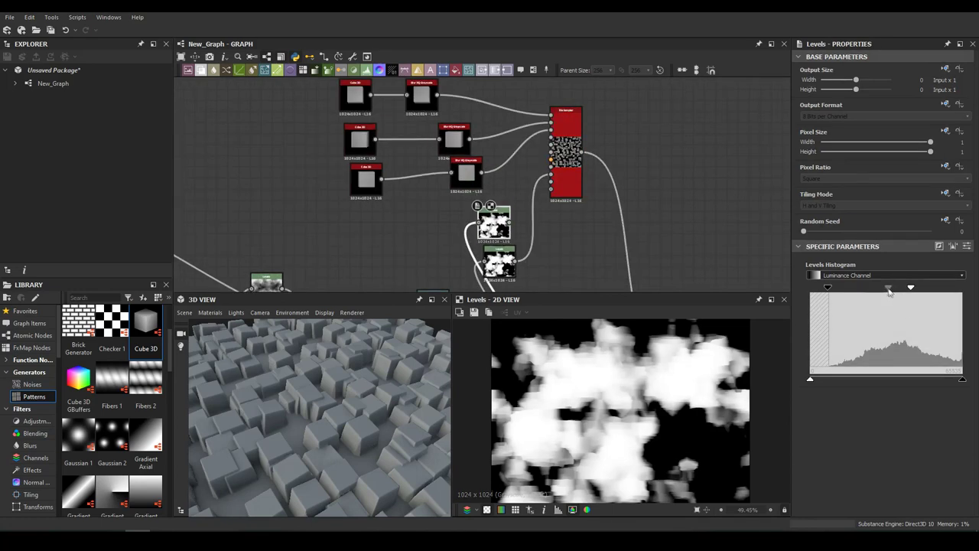
{"action": "left_click_drag", "start_coordinate": [890, 289], "coordinate": [870, 289]}
{"action": "scroll", "coordinate": [557, 168], "scroll_direction": "up", "scroll_amount": 2}
{"action": "double_click", "coordinate": [559, 167]}
{"action": "left_click_drag", "start_coordinate": [813, 245], "coordinate": [827, 244]}
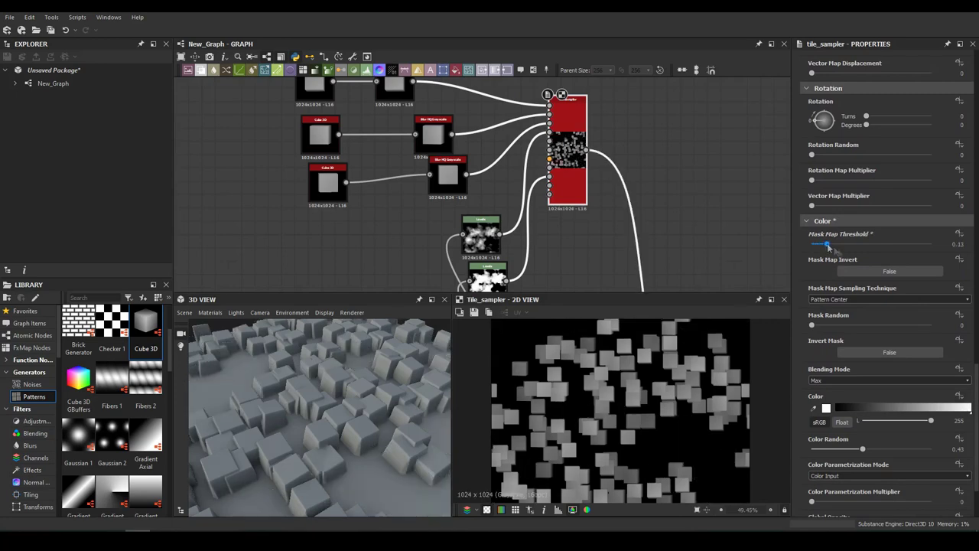
{"action": "scroll", "coordinate": [887, 321], "scroll_direction": "up", "scroll_amount": 5}
{"action": "left_click_drag", "start_coordinate": [812, 299], "coordinate": [879, 299]}
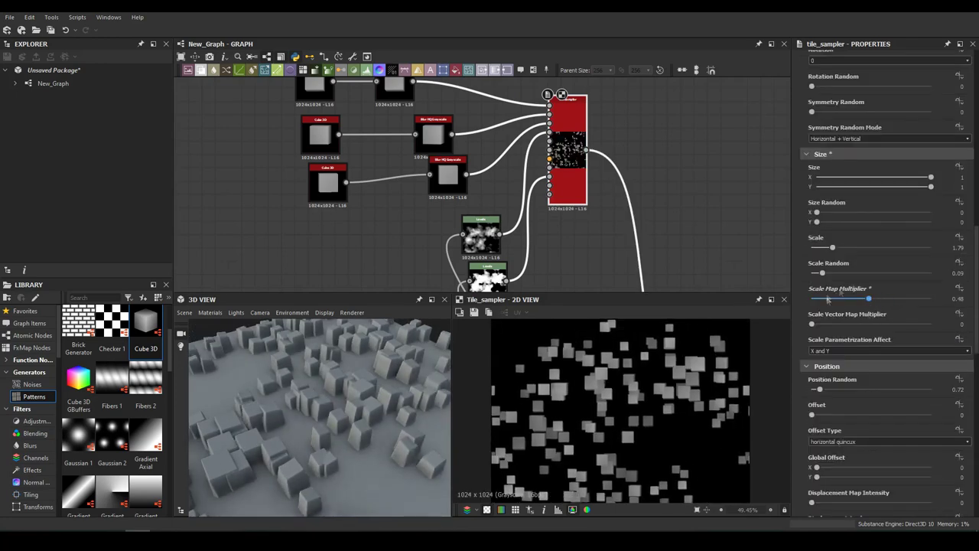
{"action": "scroll", "coordinate": [610, 229], "scroll_direction": "down", "scroll_amount": 2}
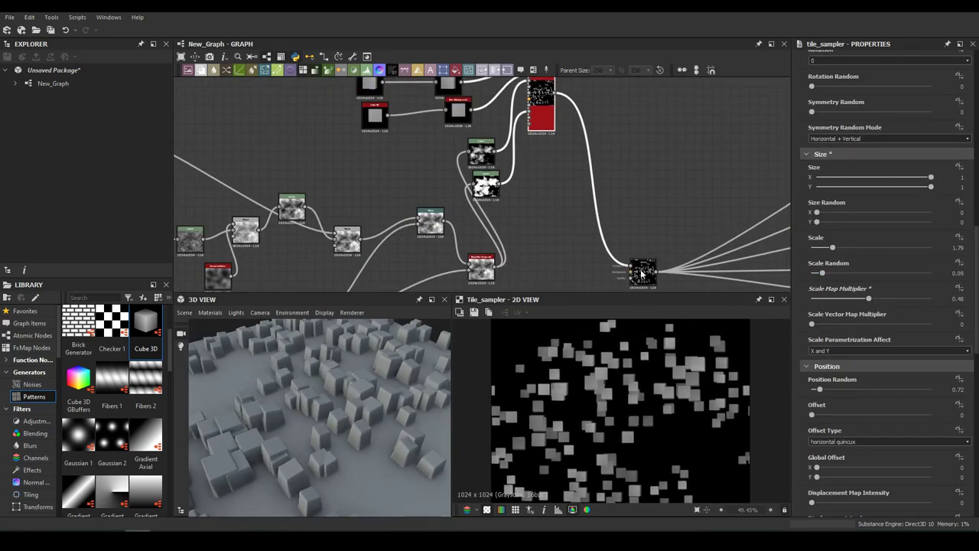
Step: Darken the cloud-mask Levels so only scattered white patches remain
{"action": "left_click_drag", "start_coordinate": [652, 264], "coordinate": [649, 200]}
{"action": "left_click", "coordinate": [485, 186]}
{"action": "middle_click_drag", "start_coordinate": [485, 185], "coordinate": [515, 137]}
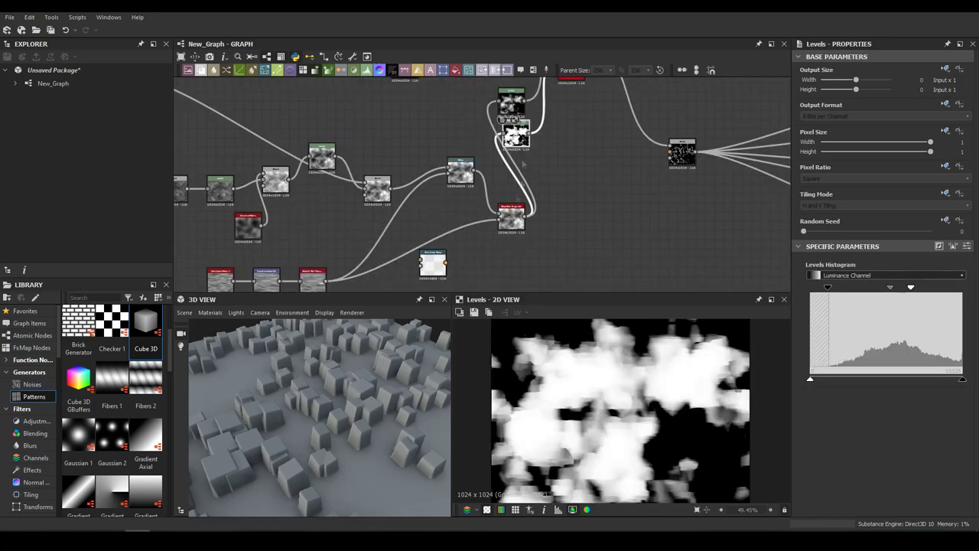
{"action": "left_click_drag", "start_coordinate": [910, 287], "coordinate": [880, 287]}
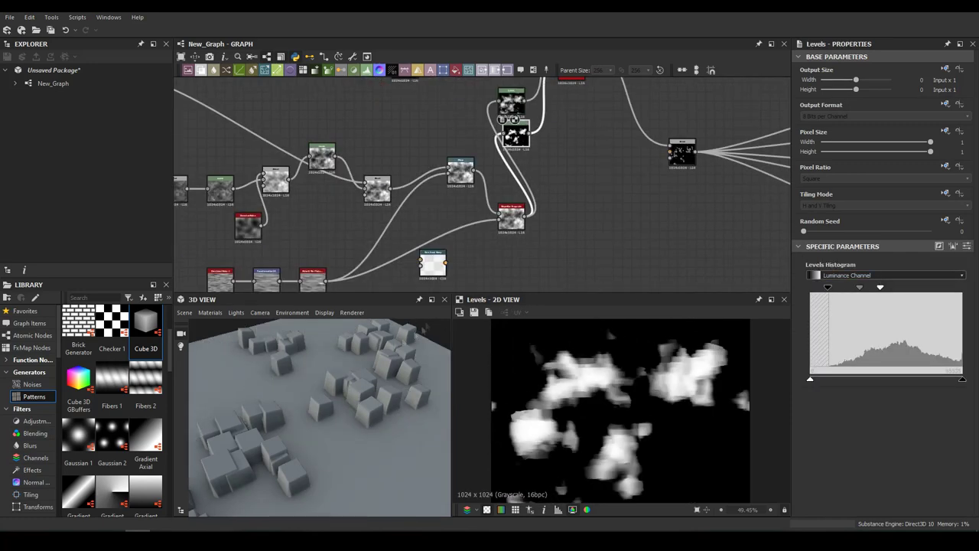
{"action": "scroll", "coordinate": [373, 377], "scroll_direction": "up", "scroll_amount": 2}
{"action": "middle_click_drag", "start_coordinate": [581, 183], "coordinate": [428, 260]}
{"action": "left_click", "coordinate": [539, 222]}
{"action": "middle_click_drag", "start_coordinate": [425, 302], "coordinate": [507, 166]}
{"action": "key", "text": "space"}
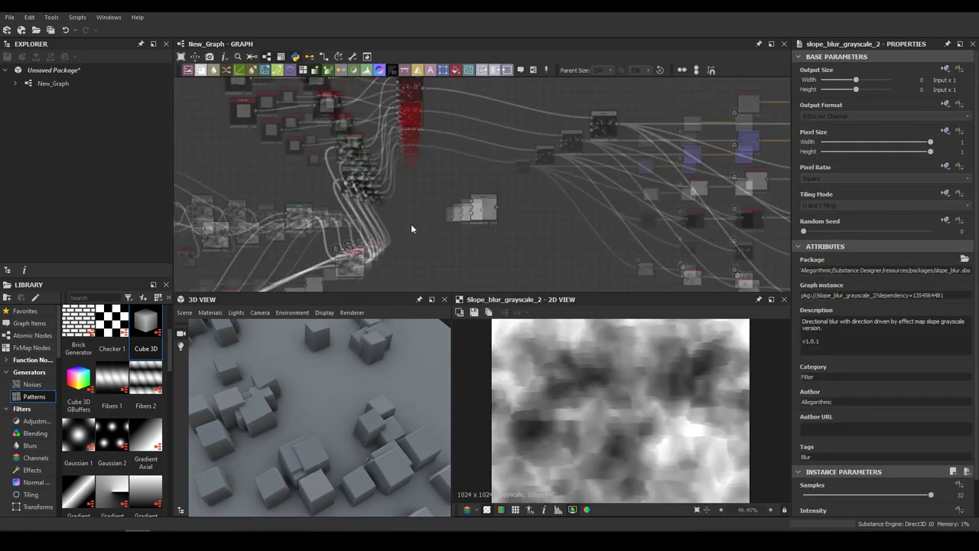
Step: Set the Blend node's blending mode to Max (Lighten)
{"action": "middle_click_drag", "start_coordinate": [425, 203], "coordinate": [486, 152]}
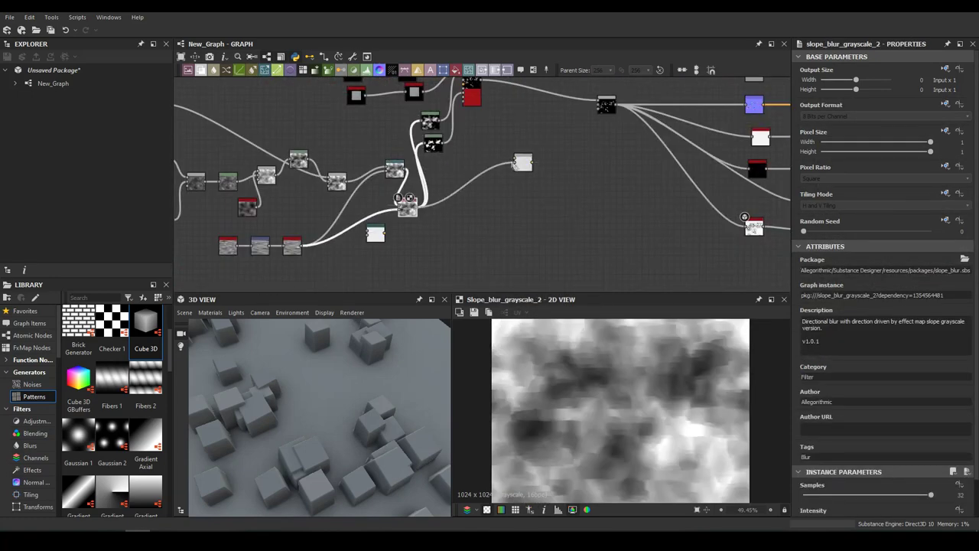
{"action": "left_click", "coordinate": [523, 163]}
{"action": "left_click", "coordinate": [965, 296]}
{"action": "left_click", "coordinate": [848, 325]}
{"action": "left_click", "coordinate": [964, 295]}
{"action": "left_click", "coordinate": [819, 324]}
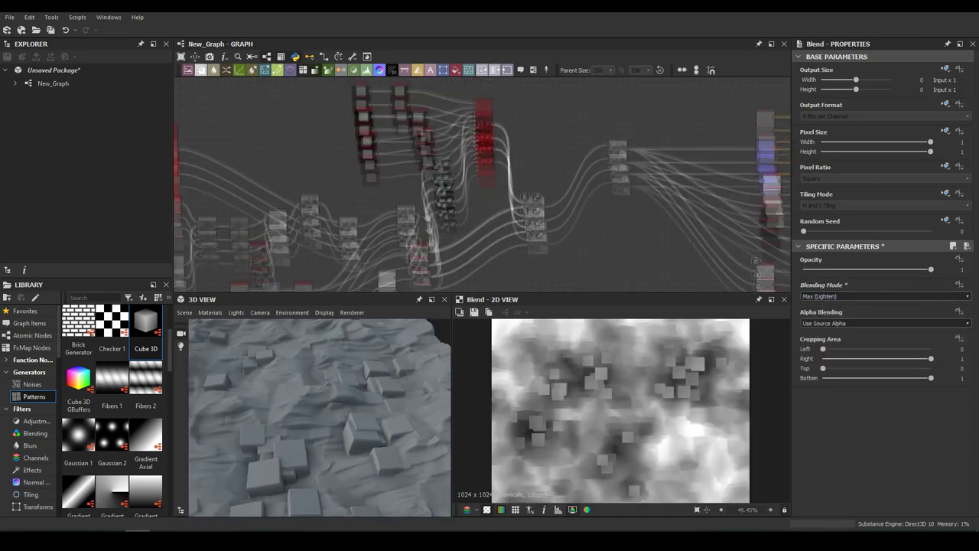
Step: Rotate the cube_3d shape's orientation in the 2D view
{"action": "middle_click_drag", "start_coordinate": [459, 115], "coordinate": [475, 202]}
{"action": "left_click", "coordinate": [367, 159]}
{"action": "mouse_move", "coordinate": [609, 330]}
{"action": "left_mouse_down"}
{"action": "mouse_move", "coordinate": [582, 339]}
{"action": "mouse_move", "coordinate": [580, 319]}
{"action": "left_mouse_up"}
{"action": "scroll", "coordinate": [327, 392], "scroll_direction": "down", "scroll_amount": 5}
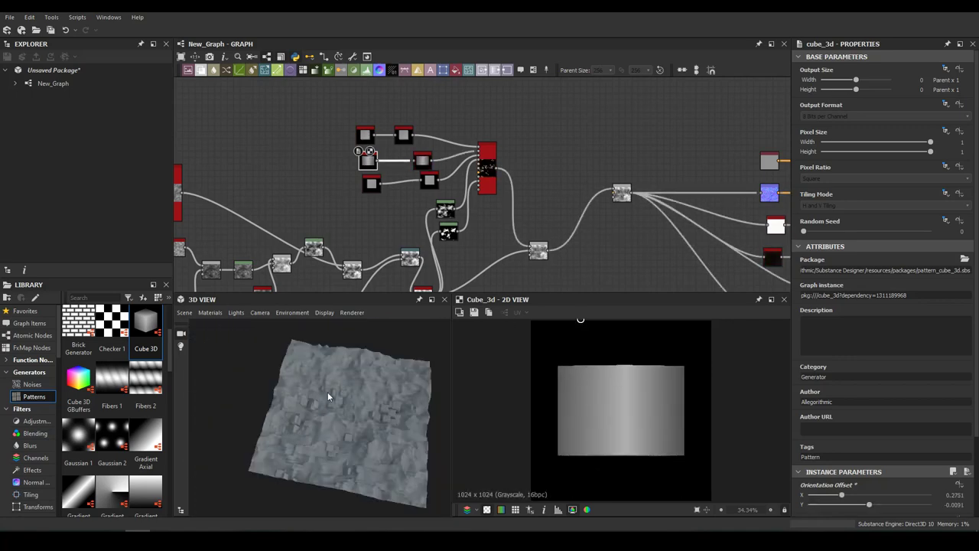
Step: Rearrange the cube nodes and increase the tile_sampler's Y Amount
{"action": "scroll", "coordinate": [328, 397], "scroll_direction": "up", "scroll_amount": 3}
{"action": "left_click_drag", "start_coordinate": [355, 120], "coordinate": [529, 292]}
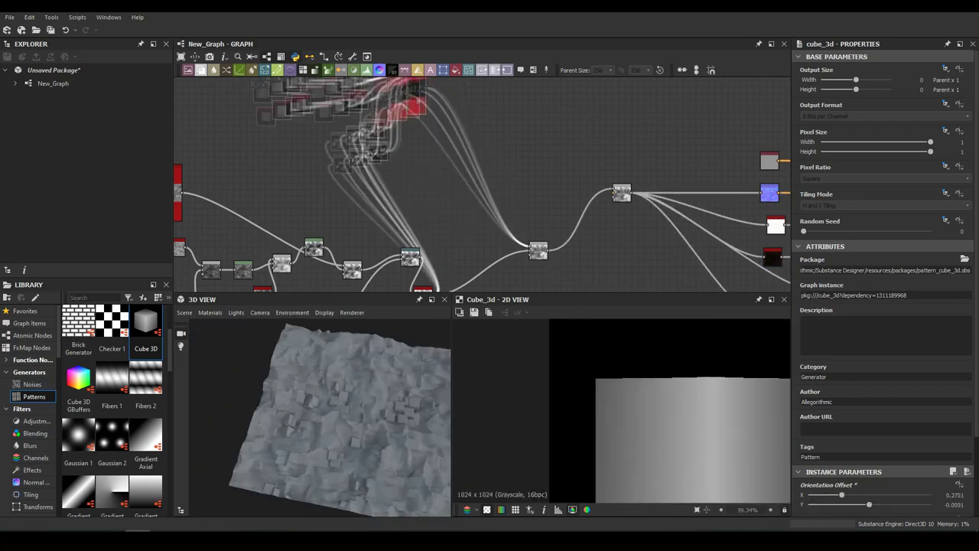
{"action": "left_click_drag", "start_coordinate": [490, 180], "coordinate": [355, 120]}
{"action": "scroll", "coordinate": [880, 191], "scroll_direction": "down", "scroll_amount": 5}
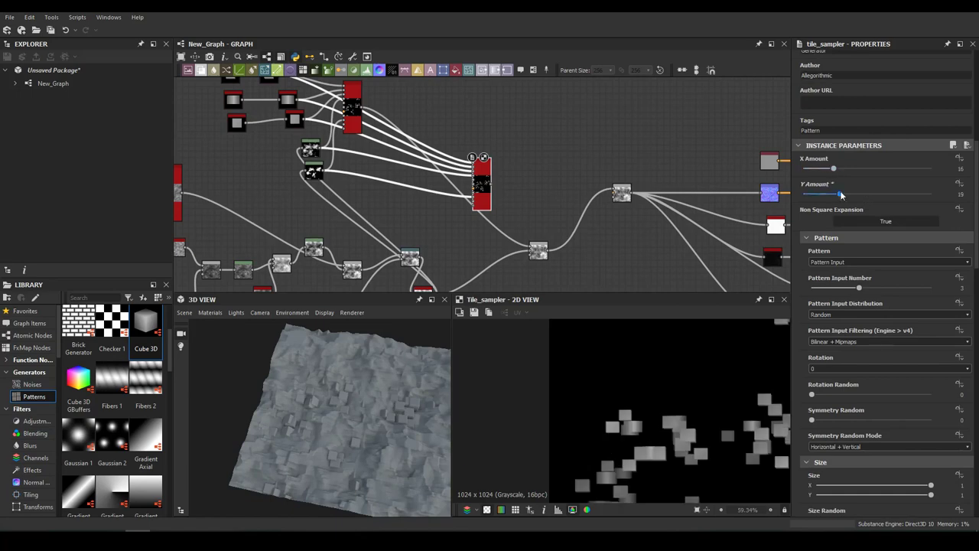
{"action": "left_click_drag", "start_coordinate": [834, 197], "coordinate": [819, 197]}
{"action": "scroll", "coordinate": [918, 248], "scroll_direction": "down", "scroll_amount": 5}
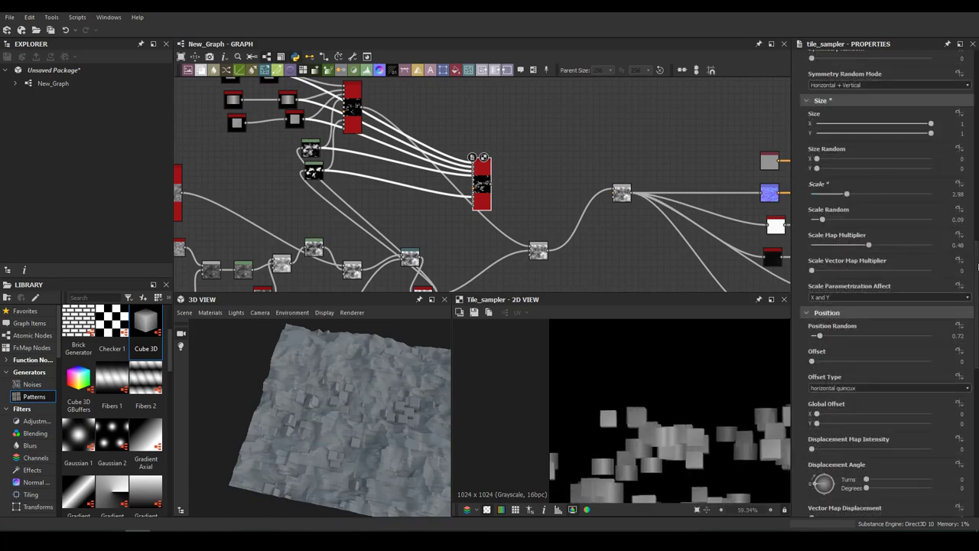
{"action": "scroll", "coordinate": [887, 291], "scroll_direction": "down", "scroll_amount": 5}
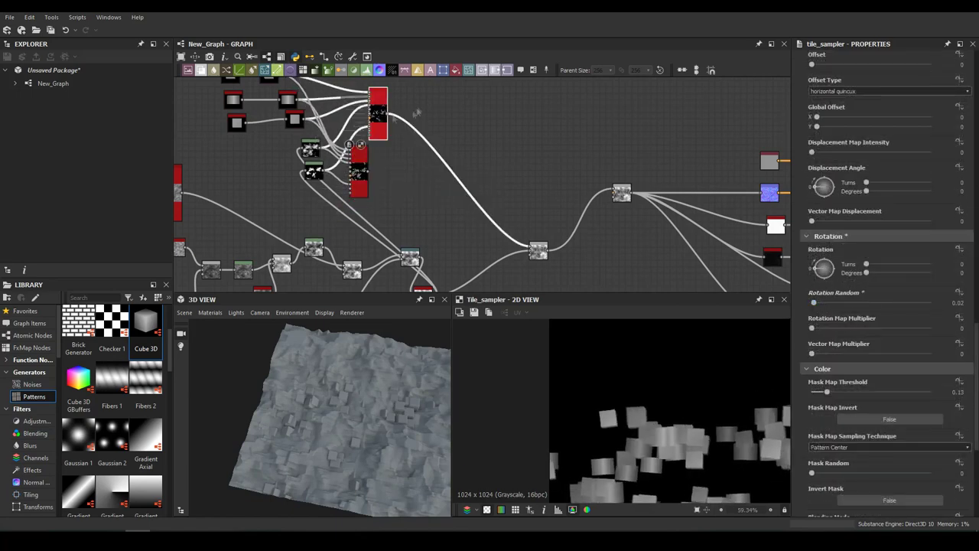
Step: Add a Levels node after the tile_sampler and a Blend set to Max (Lighten)
{"action": "key", "text": "ctrl+l"}
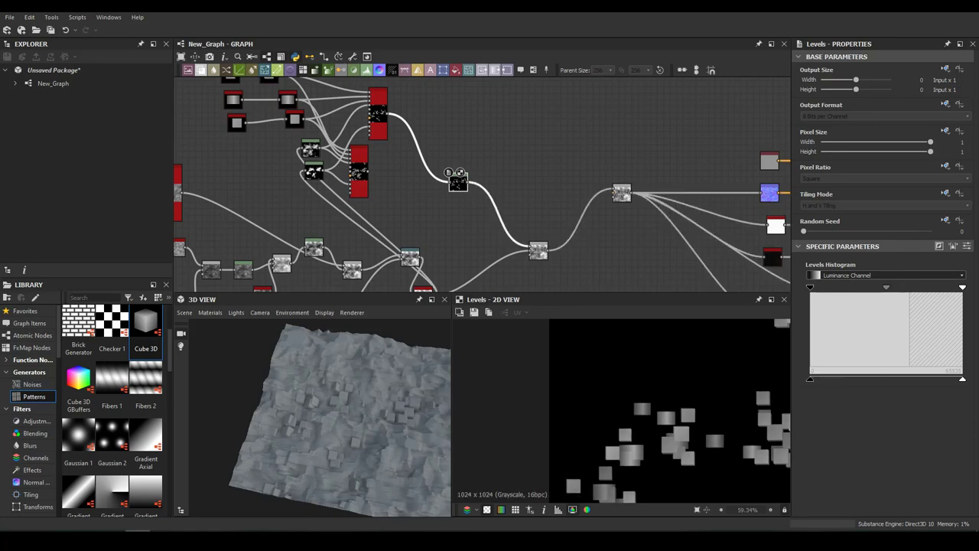
{"action": "key", "text": "space"}
{"action": "type", "text": "blend"}
{"action": "key", "text": "Return"}
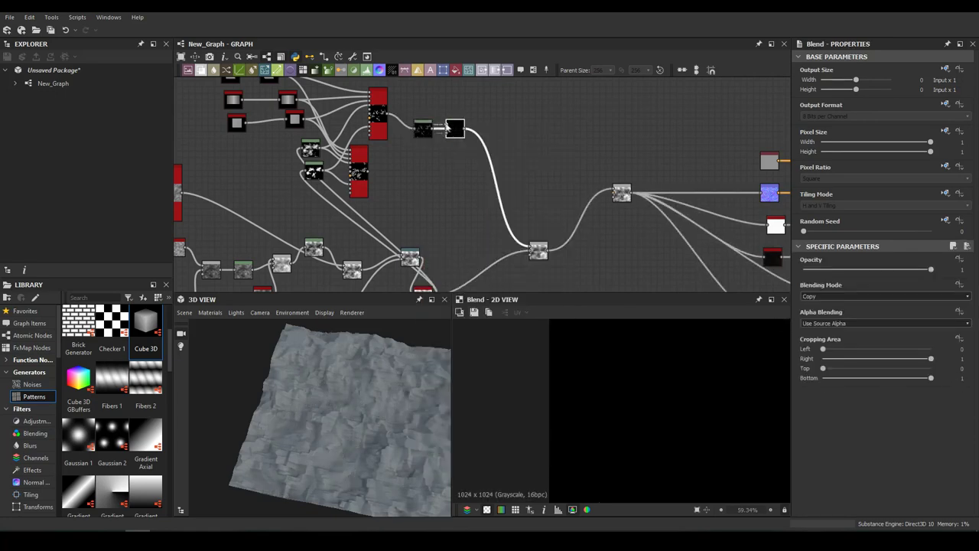
{"action": "left_click", "coordinate": [885, 296]}
{"action": "left_click", "coordinate": [842, 349]}
{"action": "left_click_drag", "start_coordinate": [321, 360], "coordinate": [428, 321]}
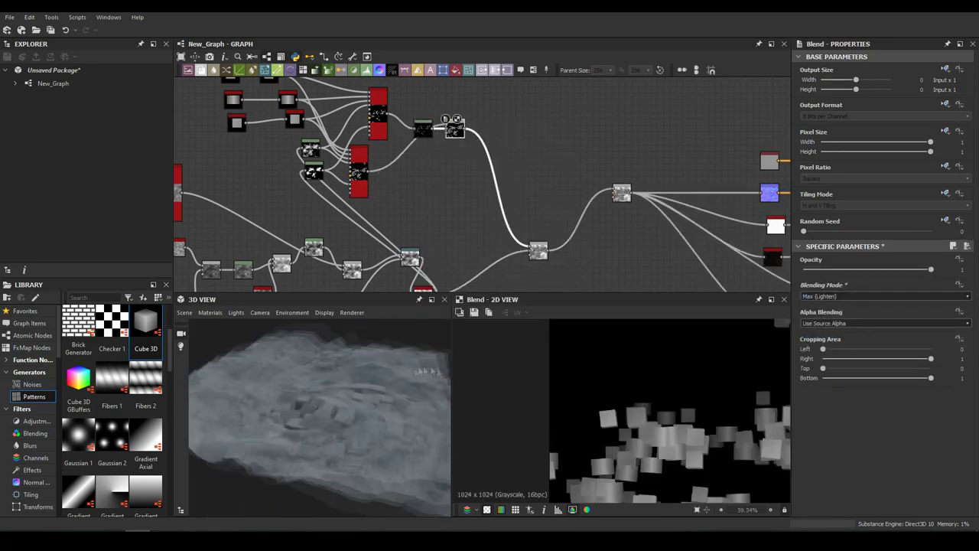
Step: Set the tile_sampler position random to 3.45 and rotation random to 0.02
{"action": "left_click", "coordinate": [358, 172]}
{"action": "scroll", "coordinate": [880, 306], "scroll_direction": "down", "scroll_amount": 5}
{"action": "scroll", "coordinate": [880, 306], "scroll_direction": "down", "scroll_amount": 5}
{"action": "left_click_drag", "start_coordinate": [834, 241], "coordinate": [854, 249]}
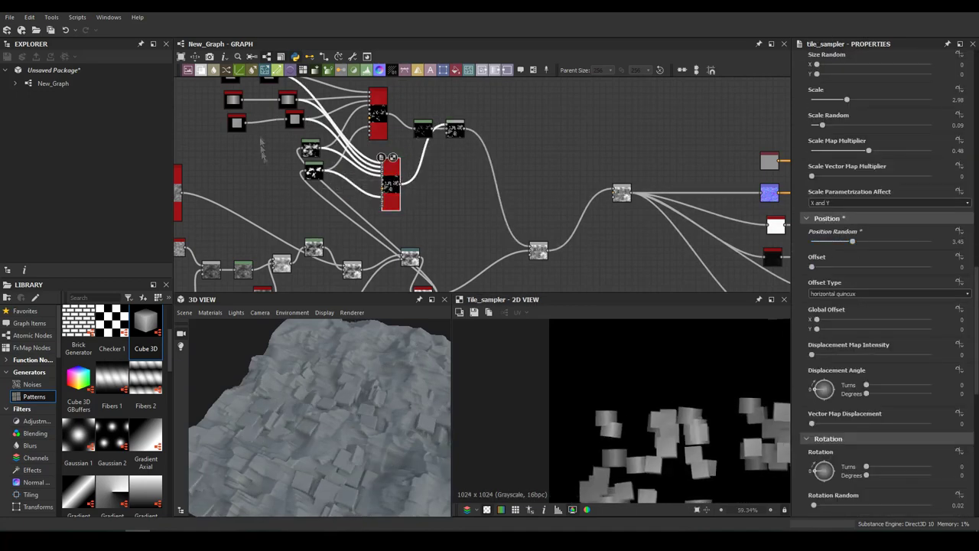
Step: Turn the cube_3d shape corner-on and tilt it further upward
{"action": "middle_click_drag", "start_coordinate": [261, 148], "coordinate": [375, 264]}
{"action": "left_click", "coordinate": [344, 189]}
{"action": "mouse_move", "coordinate": [601, 350]}
{"action": "left_mouse_down"}
{"action": "mouse_move", "coordinate": [585, 393]}
{"action": "mouse_move", "coordinate": [585, 447]}
{"action": "left_mouse_up"}
{"action": "left_click_drag", "start_coordinate": [605, 398], "coordinate": [601, 365]}
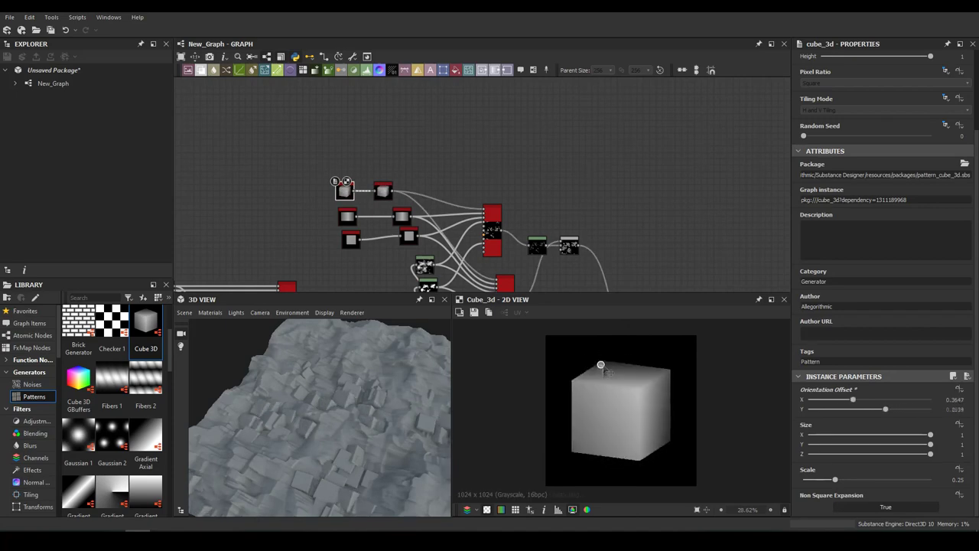
Step: Switch the 3D preview to a cylinder and preview the noise map
{"action": "left_click", "coordinate": [184, 312]}
{"action": "left_click", "coordinate": [230, 200]}
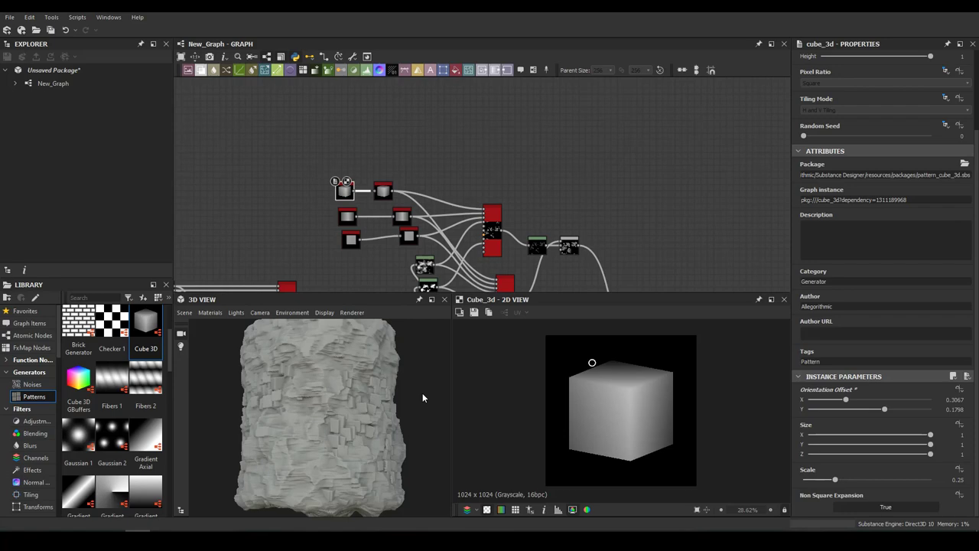
{"action": "mouse_move", "coordinate": [643, 283]}
{"action": "middle_mouse_down"}
{"action": "mouse_move", "coordinate": [487, 228]}
{"action": "mouse_move", "coordinate": [704, 222]}
{"action": "middle_mouse_up"}
{"action": "double_click", "coordinate": [486, 228]}
Step: Brighten the Levels on the cloud mask and the blocky squares map
{"action": "double_click", "coordinate": [477, 142]}
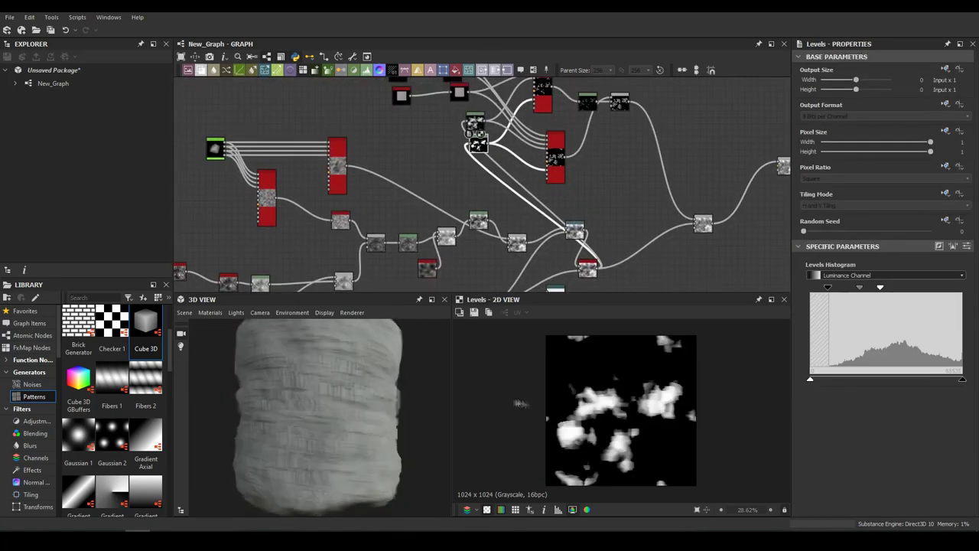
{"action": "left_click_drag", "start_coordinate": [880, 287], "coordinate": [927, 288]}
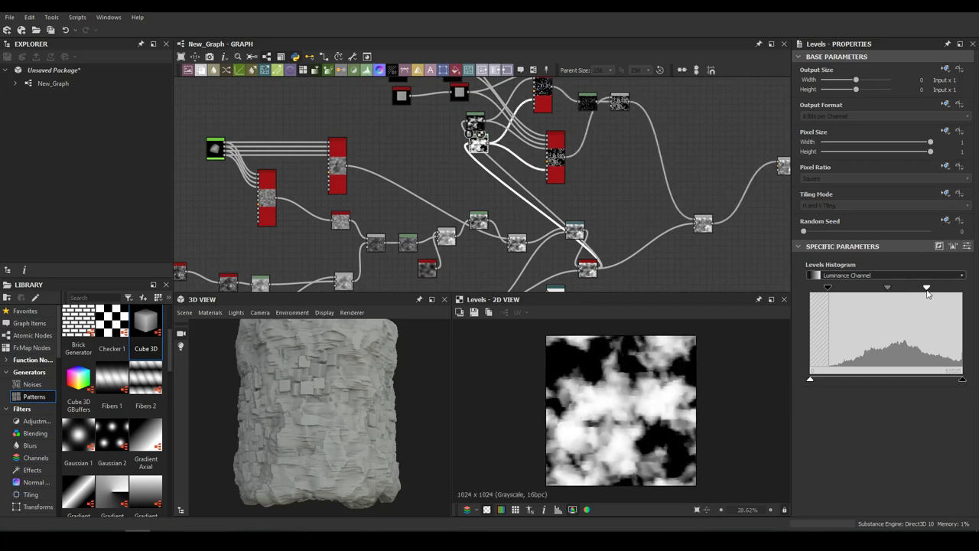
{"action": "middle_click_drag", "start_coordinate": [628, 158], "coordinate": [364, 177]}
{"action": "double_click", "coordinate": [390, 183]}
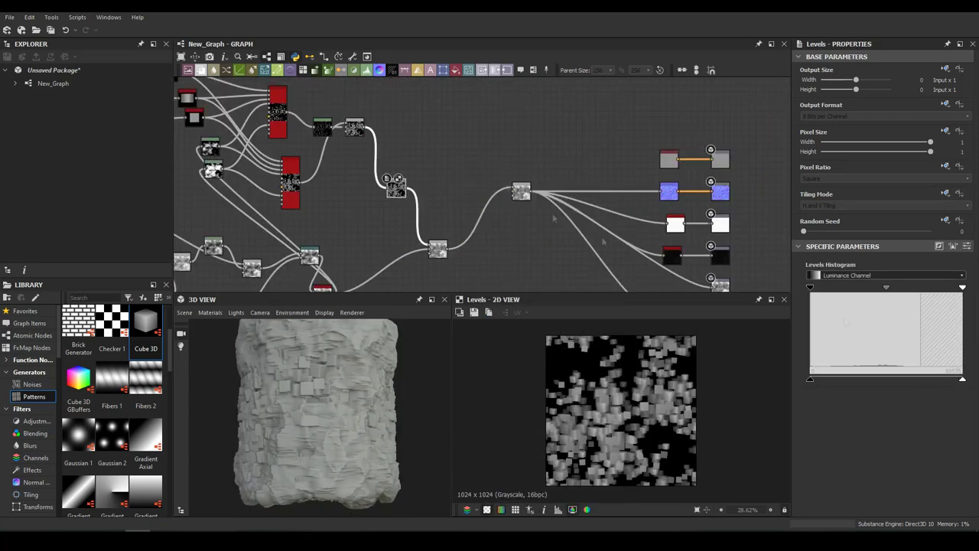
{"action": "left_click_drag", "start_coordinate": [962, 287], "coordinate": [912, 287]}
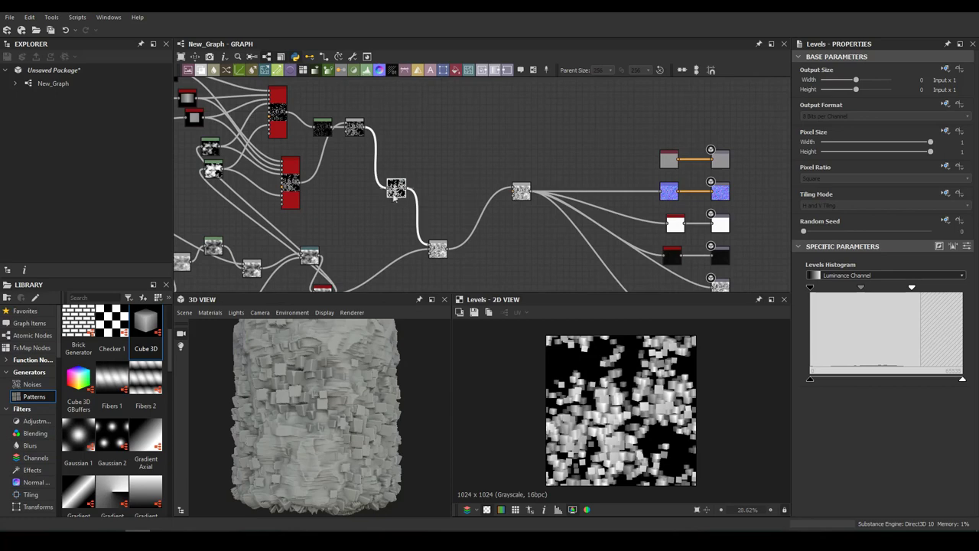
Step: Check the tile_sampler and Blend outputs after the mask changes
{"action": "left_click_drag", "start_coordinate": [388, 187], "coordinate": [220, 170]}
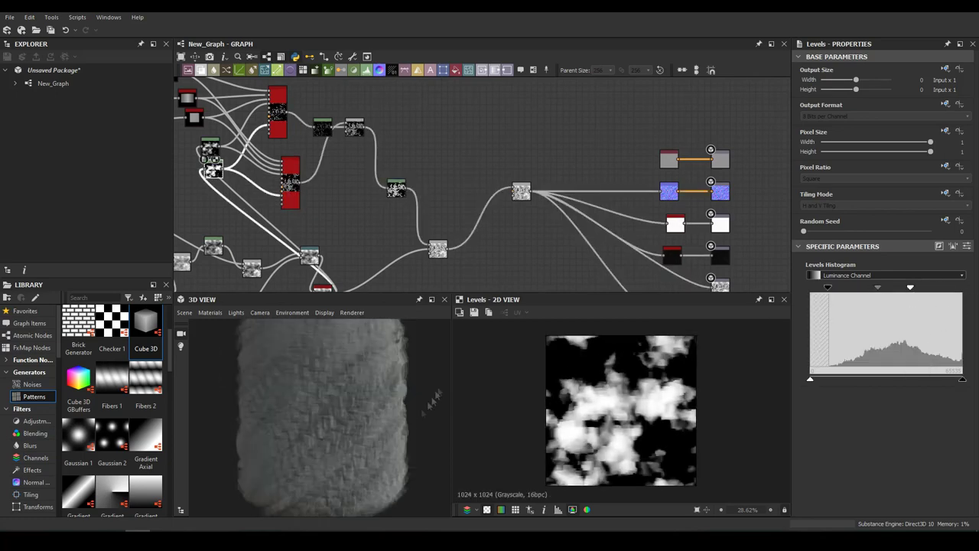
{"action": "double_click", "coordinate": [290, 182]}
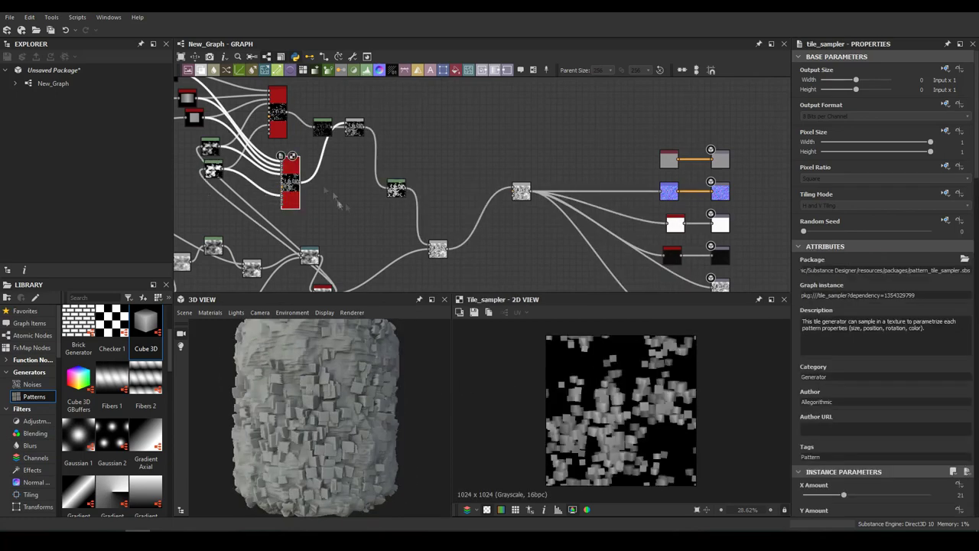
{"action": "scroll", "coordinate": [299, 189], "scroll_direction": "up", "scroll_amount": 4}
{"action": "middle_click_drag", "start_coordinate": [566, 229], "coordinate": [344, 190]}
{"action": "scroll", "coordinate": [345, 190], "scroll_direction": "down", "scroll_amount": 1}
{"action": "double_click", "coordinate": [366, 258]}
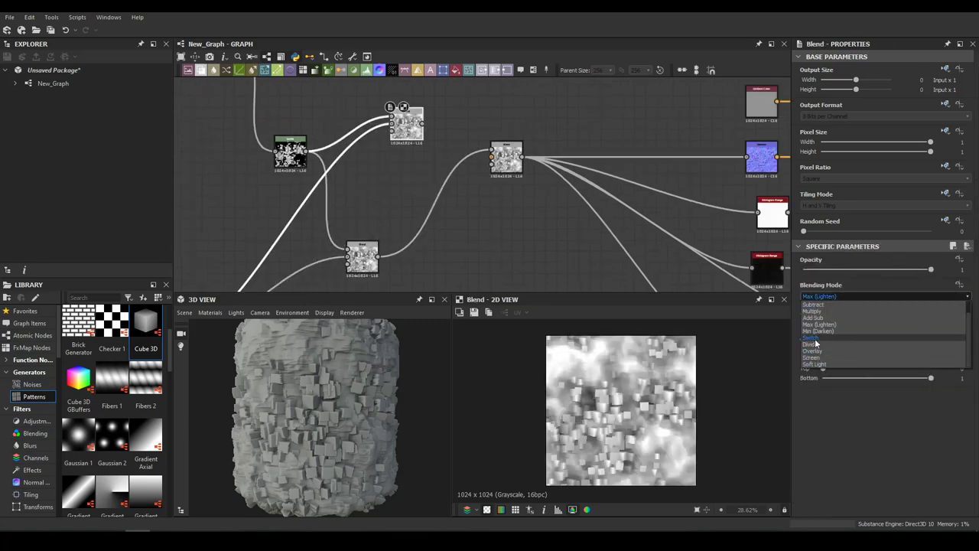
Step: Set the Blend node to Divide mode and add a Levels node after it
{"action": "left_click", "coordinate": [816, 344]}
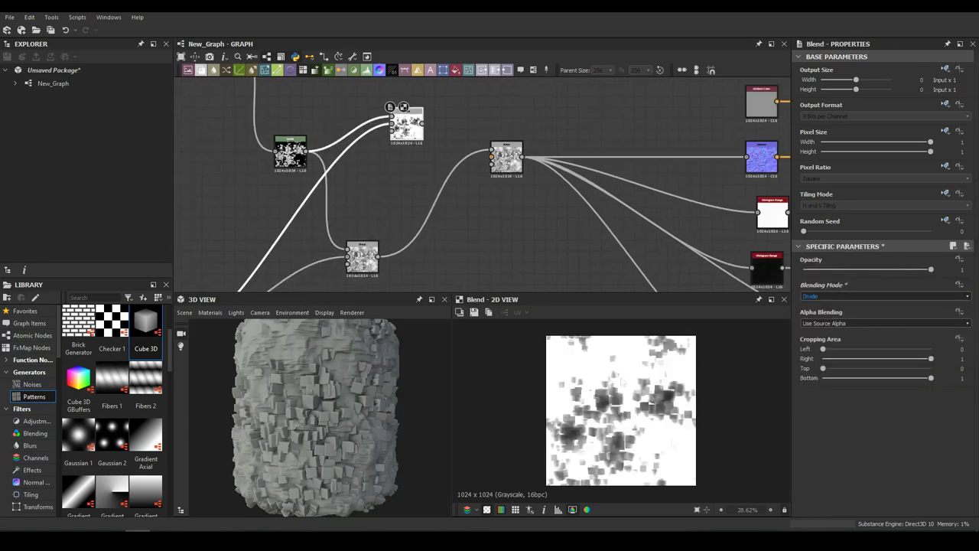
{"action": "key", "text": "space"}
{"action": "left_click", "coordinate": [382, 263]}
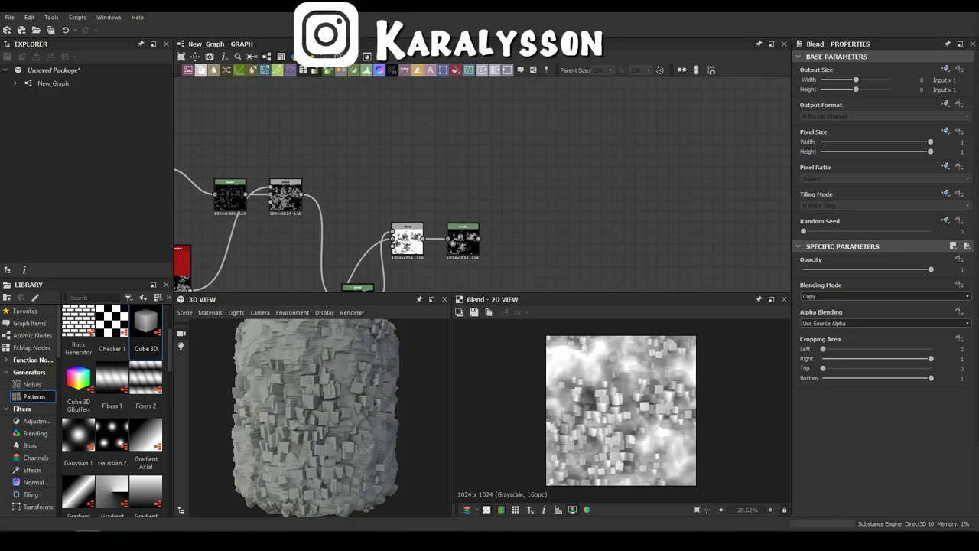
{"action": "middle_click_drag", "start_coordinate": [463, 205], "coordinate": [399, 133]}
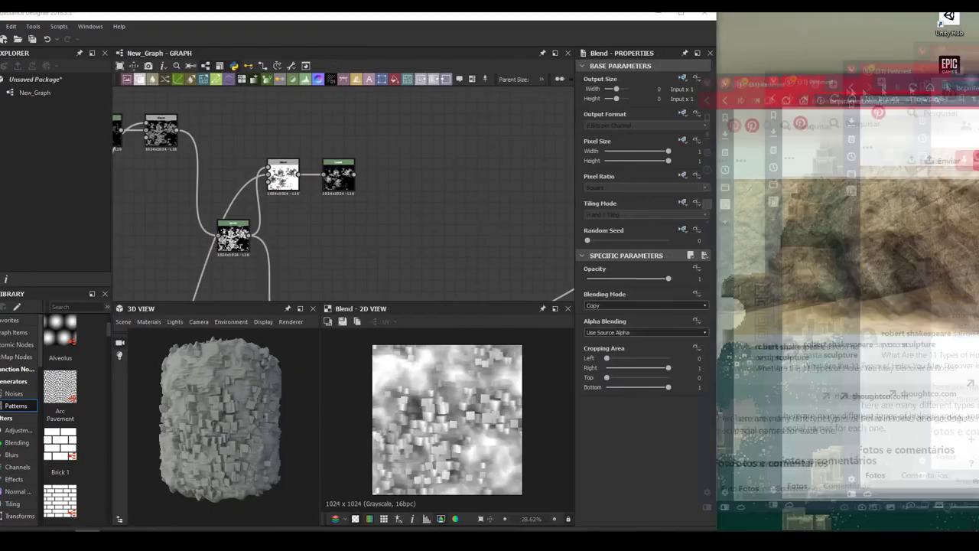
Step: Place the rock reference photo beside the editor and add a BnW Spots 1 noise node
{"action": "left_click_drag", "start_coordinate": [962, 143], "coordinate": [723, 143]}
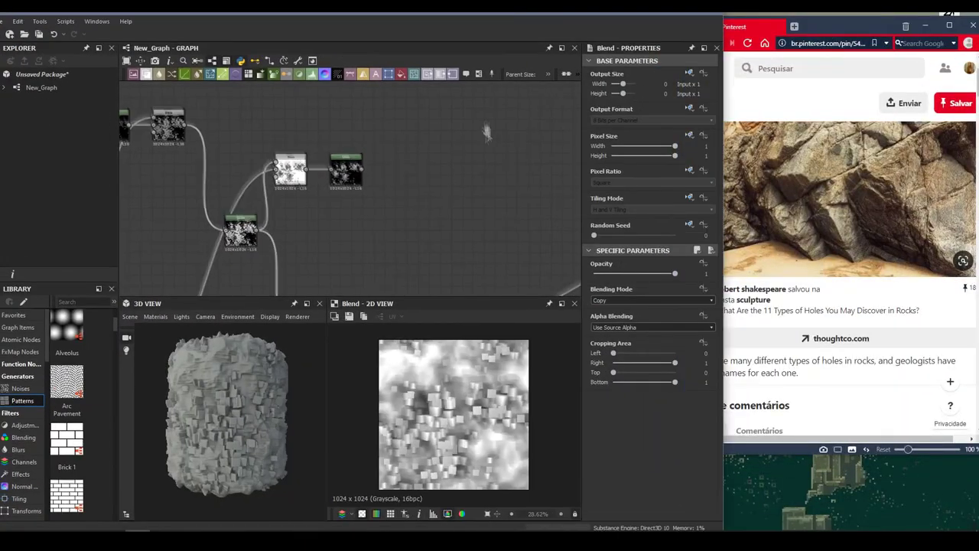
{"action": "middle_click_drag", "start_coordinate": [487, 132], "coordinate": [543, 153]}
{"action": "key", "text": "space"}
{"action": "type", "text": "bnw"}
{"action": "left_click", "coordinate": [397, 134]}
Step: Add a Gradient Map sampled from the rock photo, with gradient precision ending at 0.17
{"action": "key", "text": "space"}
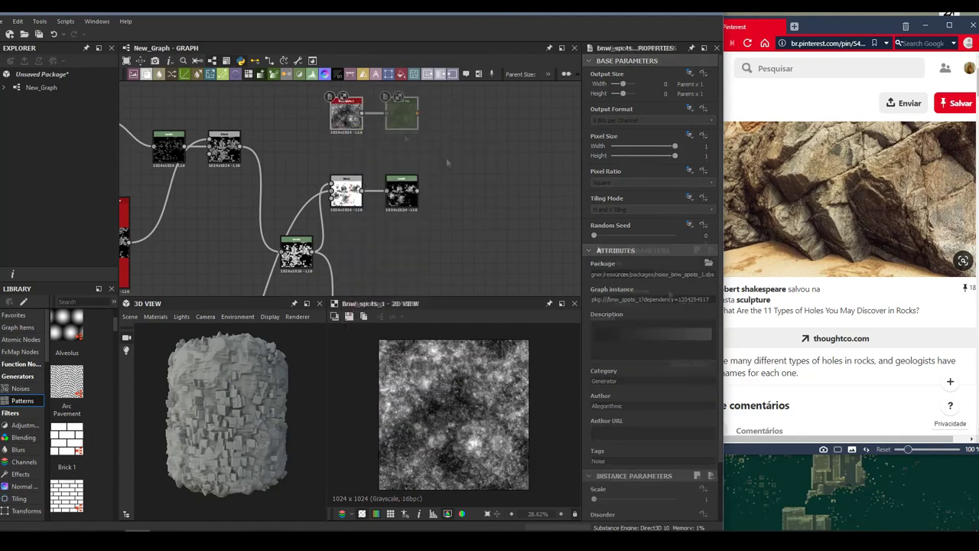
{"action": "left_click", "coordinate": [396, 132]}
{"action": "double_click", "coordinate": [364, 118]}
{"action": "left_click", "coordinate": [448, 277]}
{"action": "left_click_drag", "start_coordinate": [727, 199], "coordinate": [971, 199]}
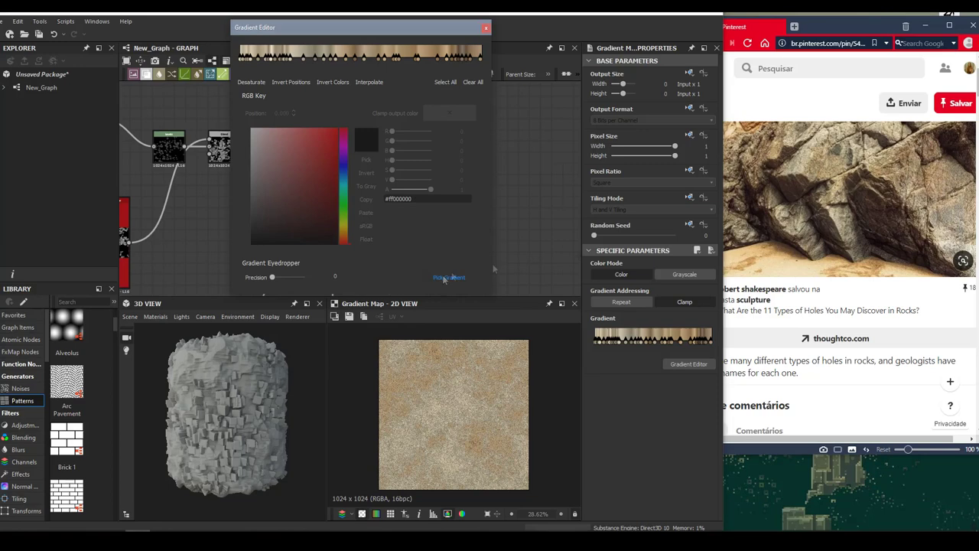
{"action": "left_click_drag", "start_coordinate": [272, 277], "coordinate": [299, 277]}
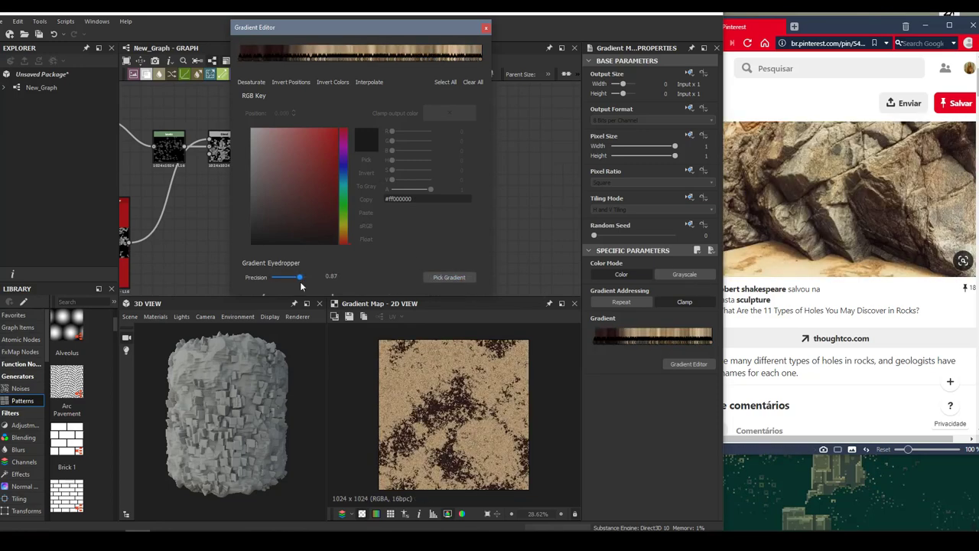
{"action": "left_click_drag", "start_coordinate": [299, 277], "coordinate": [285, 277]}
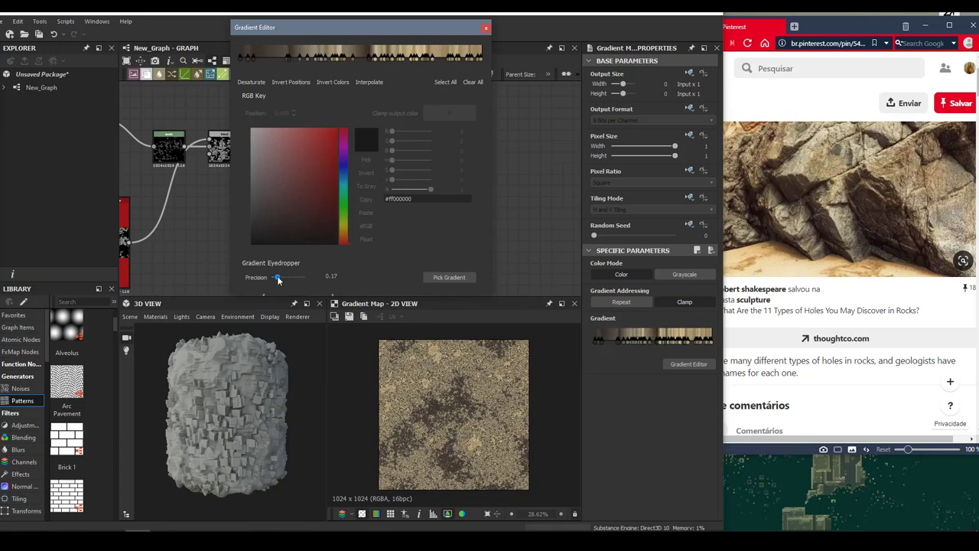
{"action": "left_click", "coordinate": [409, 119]}
Step: Feed the grayscale height mask into a new Gradient Map coloured from the rock photo
{"action": "scroll", "coordinate": [409, 118], "scroll_direction": "down", "scroll_amount": 2}
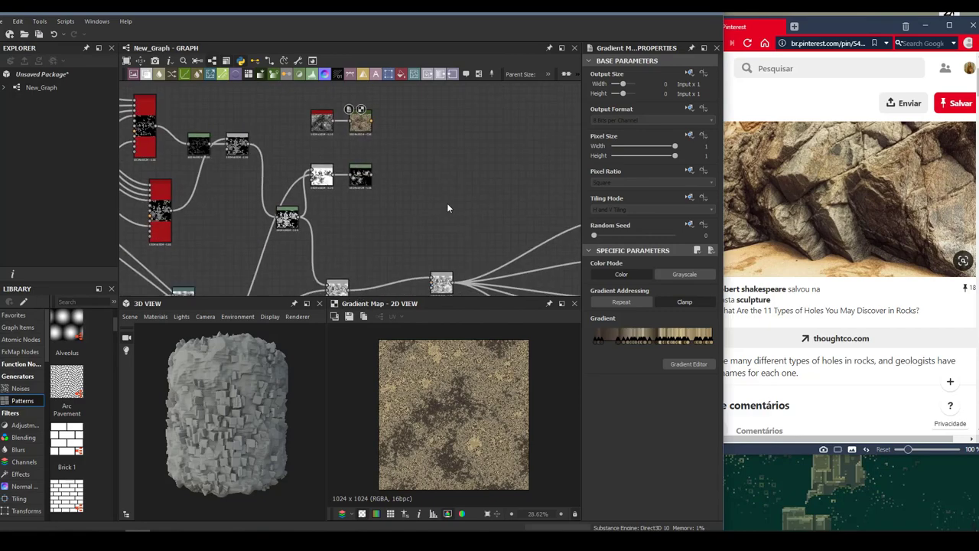
{"action": "left_click", "coordinate": [446, 204]}
{"action": "mouse_move", "coordinate": [370, 235]}
{"action": "middle_click_drag", "start_coordinate": [444, 207], "coordinate": [413, 186]}
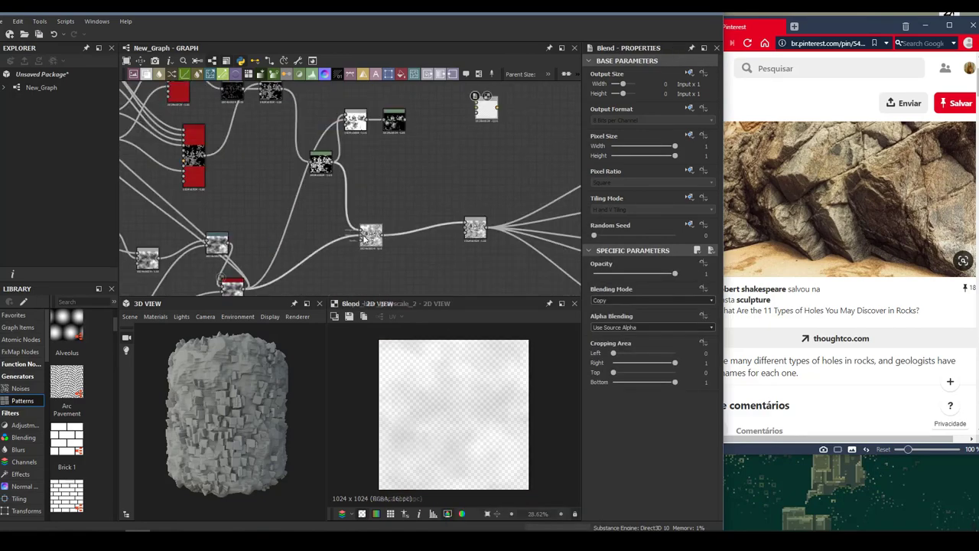
{"action": "key", "text": "space"}
{"action": "key", "text": "Return"}
{"action": "left_click_drag", "start_coordinate": [320, 218], "coordinate": [317, 267]}
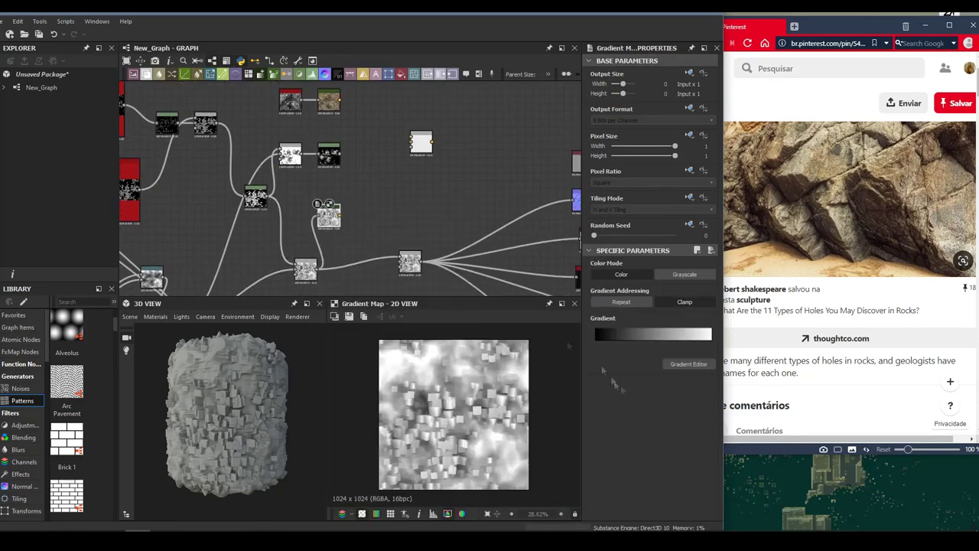
{"action": "left_click", "coordinate": [689, 363]}
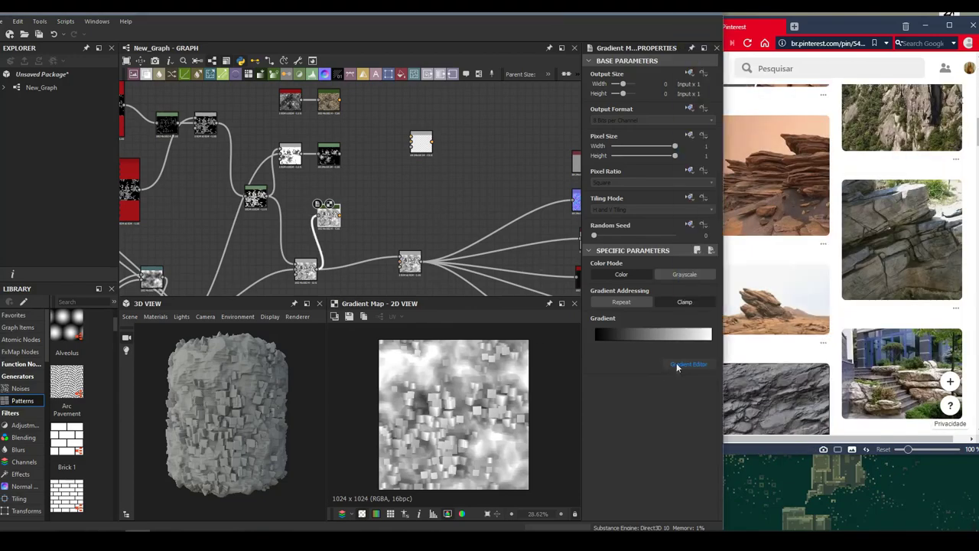
{"action": "left_click", "coordinate": [449, 277]}
{"action": "left_click_drag", "start_coordinate": [934, 229], "coordinate": [962, 298]}
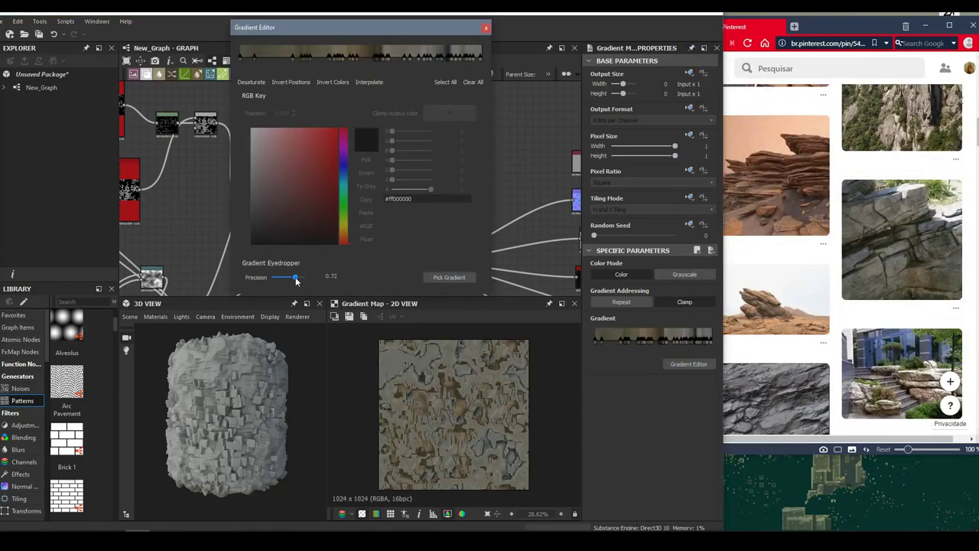
{"action": "left_click", "coordinate": [486, 27]}
Step: Link the rock colour map into the basecolor output and lower its gradient precision
{"action": "middle_click_drag", "start_coordinate": [567, 165], "coordinate": [448, 174]}
{"action": "left_click_drag", "start_coordinate": [514, 174], "coordinate": [511, 162]}
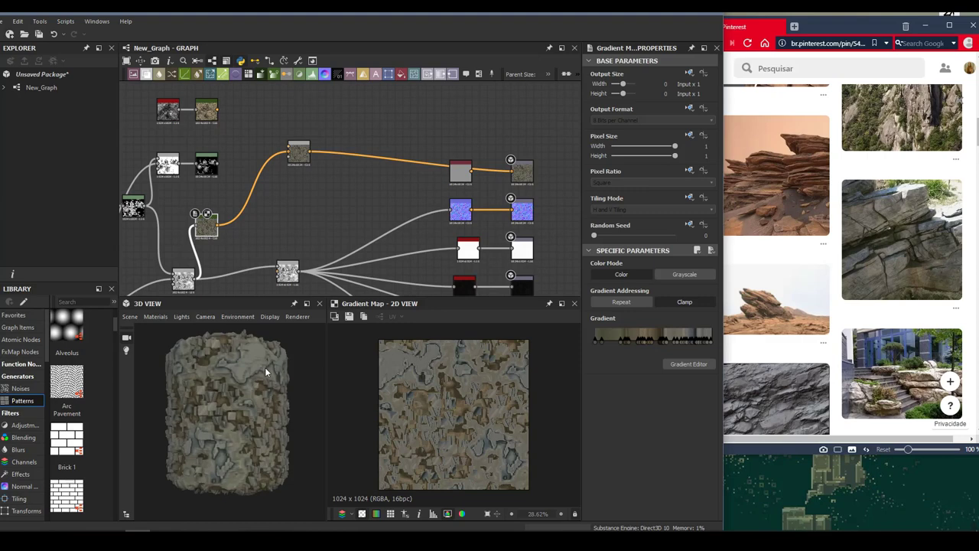
{"action": "scroll", "coordinate": [265, 367], "scroll_direction": "up", "scroll_amount": 3}
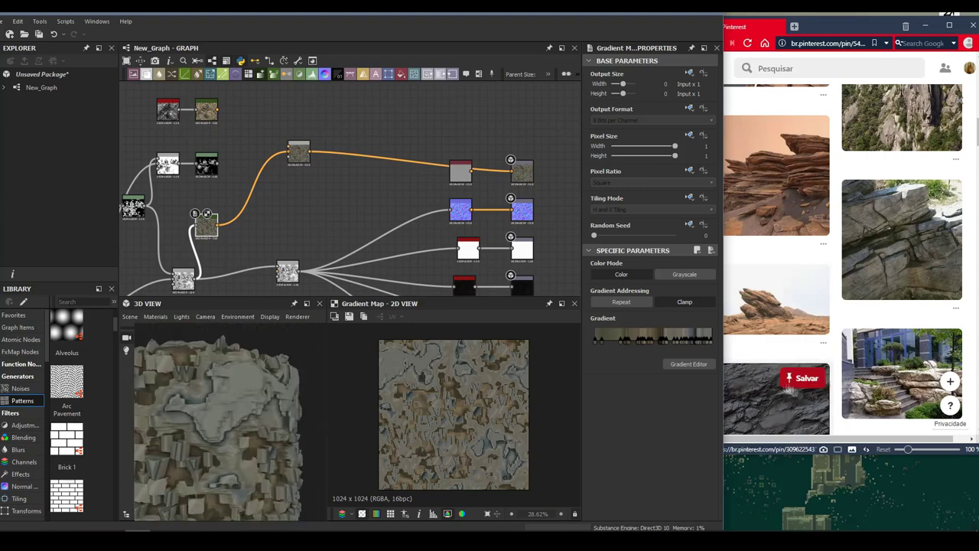
{"action": "left_click", "coordinate": [689, 364]}
{"action": "left_click_drag", "start_coordinate": [296, 279], "coordinate": [272, 278]}
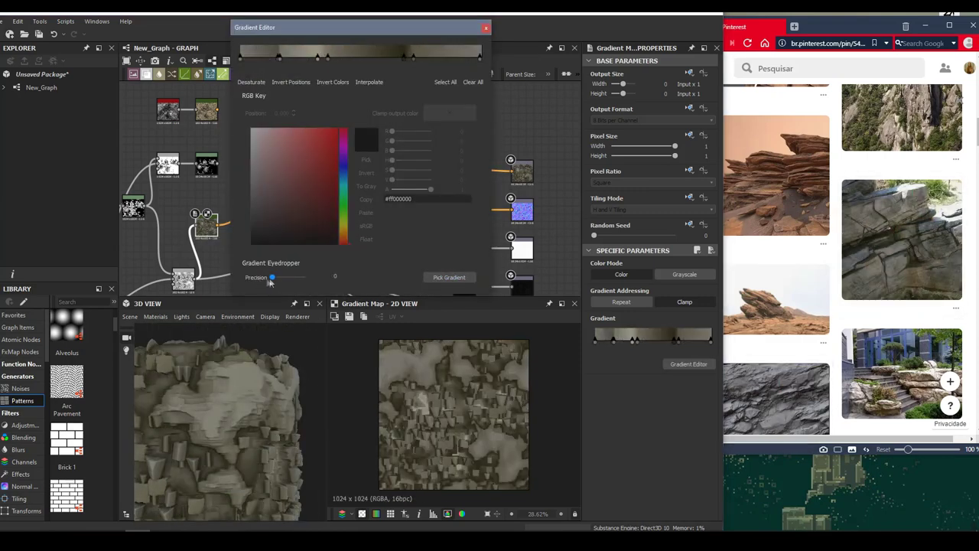
{"action": "left_click", "coordinate": [485, 29]}
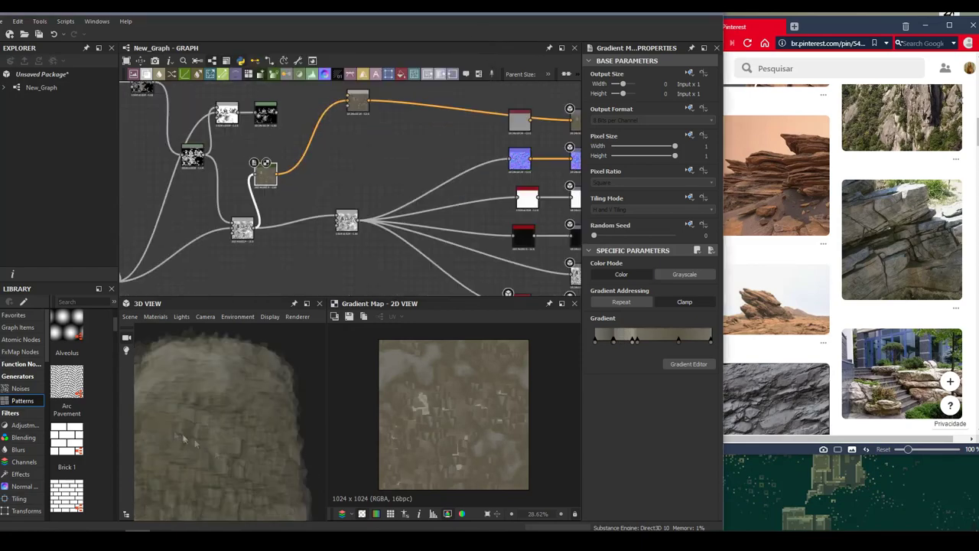
Step: Create a Blend node from a link, select the Levels node, and zoom the 3D preview in
{"action": "left_click_drag", "start_coordinate": [353, 212], "coordinate": [383, 218]}
{"action": "left_click", "coordinate": [406, 217]}
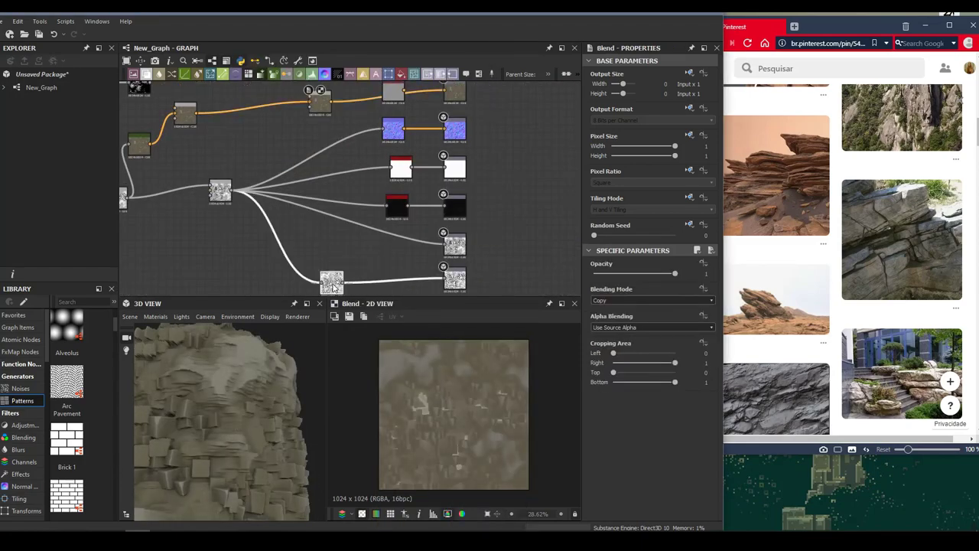
{"action": "double_click", "coordinate": [343, 255]}
{"action": "middle_click_drag", "start_coordinate": [344, 256], "coordinate": [433, 280]}
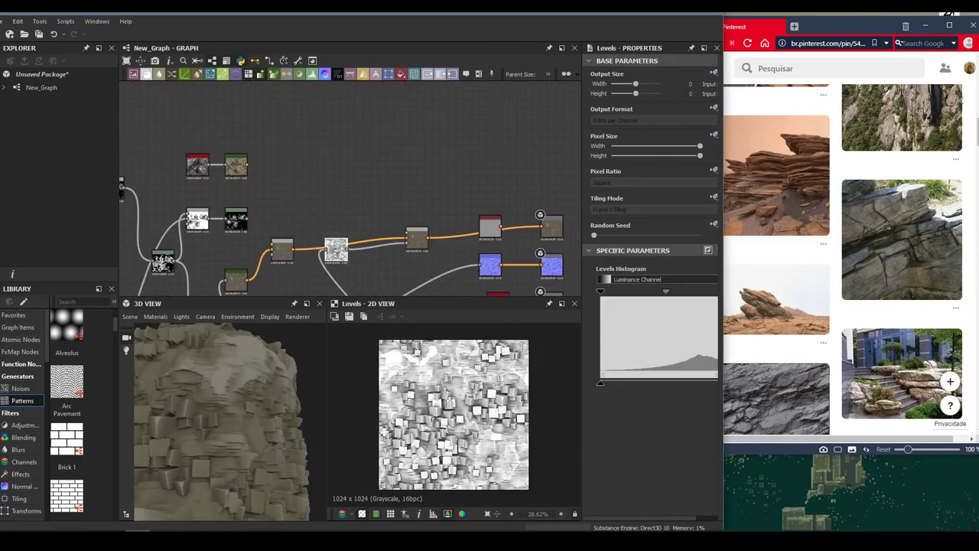
{"action": "scroll", "coordinate": [230, 383], "scroll_direction": "up", "scroll_amount": 5}
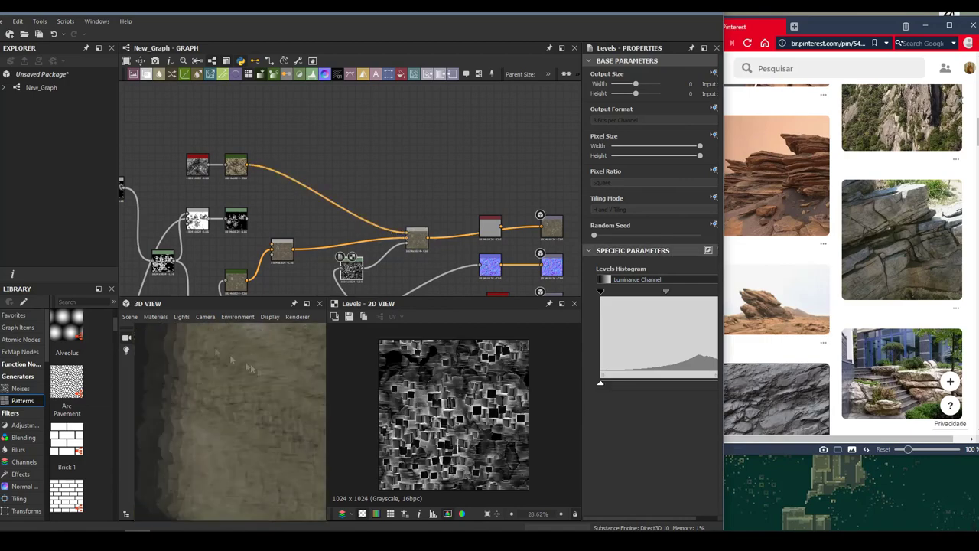
{"action": "left_click_drag", "start_coordinate": [229, 372], "coordinate": [191, 383]}
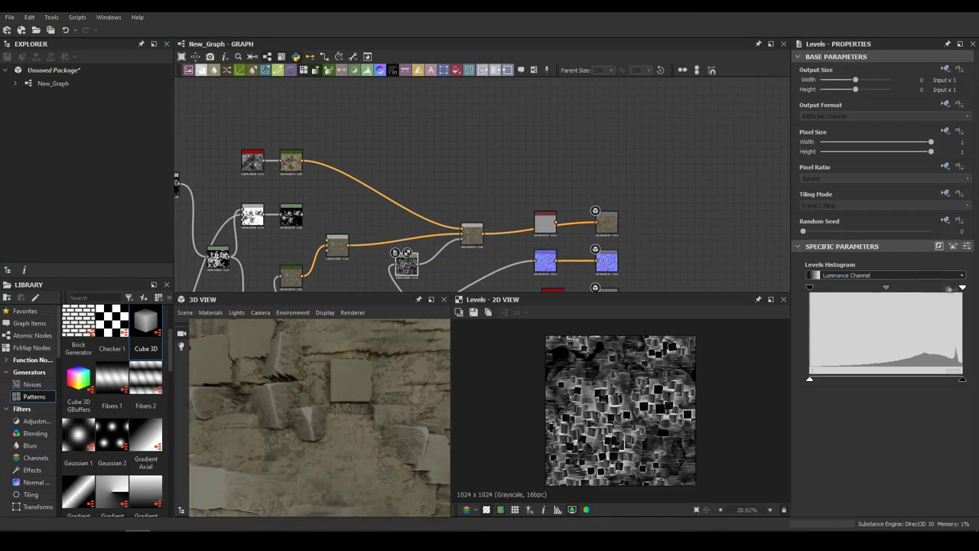
Step: Raise the Levels contrast and set the Blend to Multiply at about 0.3 opacity
{"action": "left_click_drag", "start_coordinate": [892, 289], "coordinate": [911, 291]}
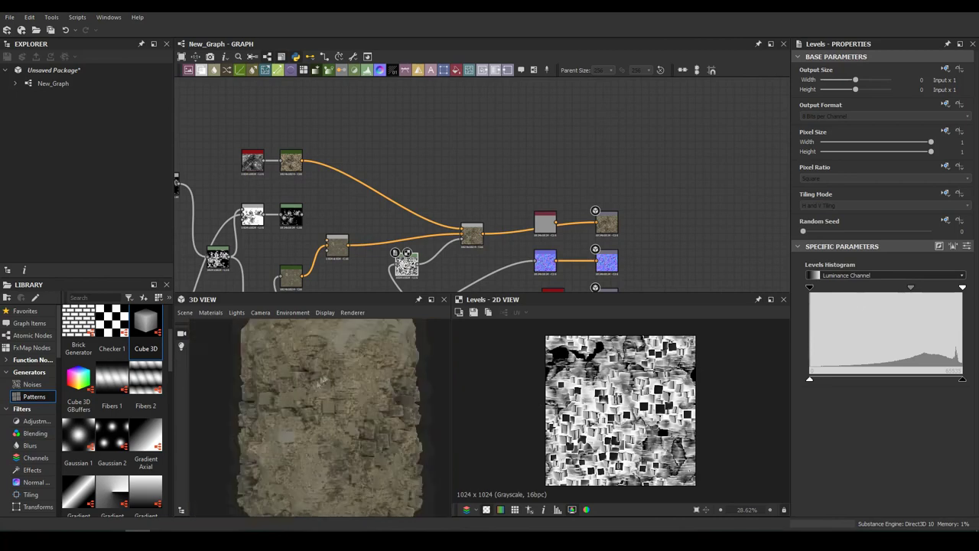
{"action": "left_click", "coordinate": [472, 235]}
{"action": "left_click", "coordinate": [884, 296]}
{"action": "left_click", "coordinate": [834, 329]}
{"action": "left_click_drag", "start_coordinate": [803, 269], "coordinate": [847, 272]}
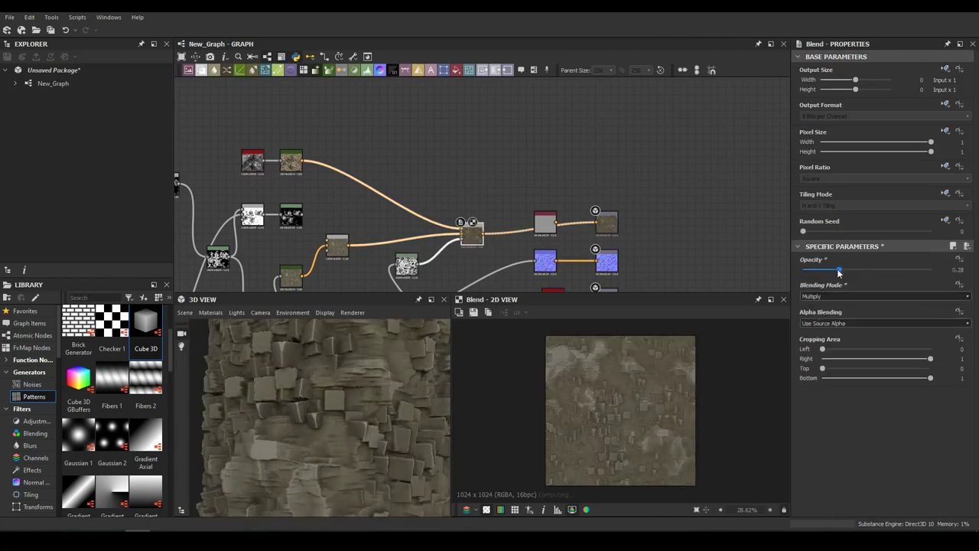
Step: Insert another Blend node on the colour link and move it higher up
{"action": "scroll", "coordinate": [323, 370], "scroll_direction": "down", "scroll_amount": 5}
{"action": "left_click", "coordinate": [185, 312]}
{"action": "left_click", "coordinate": [218, 156]}
{"action": "scroll", "coordinate": [371, 422], "scroll_direction": "up", "scroll_amount": 3}
{"action": "middle_click_drag", "start_coordinate": [371, 299], "coordinate": [457, 263]}
{"action": "right_click", "coordinate": [458, 264]}
{"action": "left_click", "coordinate": [551, 222]}
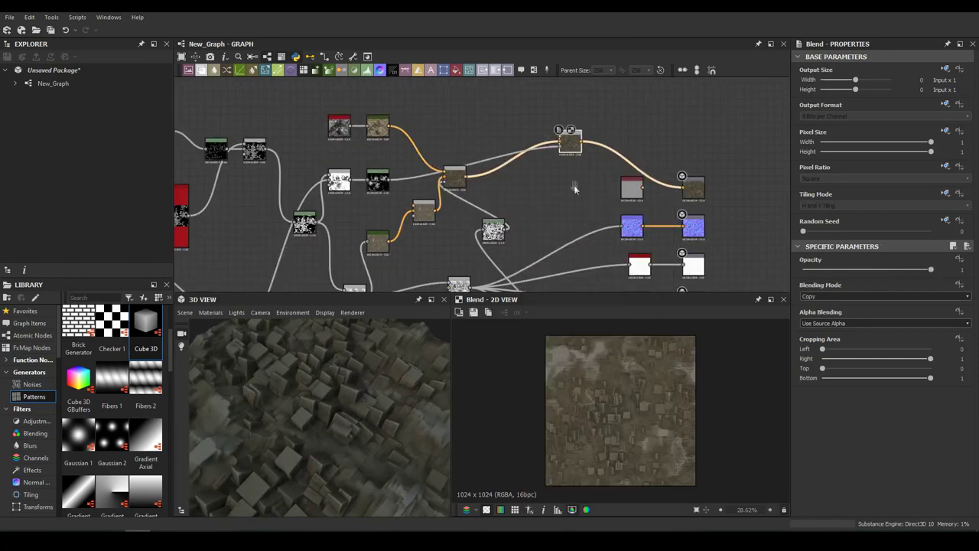
{"action": "middle_click_drag", "start_coordinate": [519, 188], "coordinate": [612, 122]}
Step: Select the colour Multiply Blend at 0.63 opacity and bring up its node menu
{"action": "left_click", "coordinate": [479, 153]}
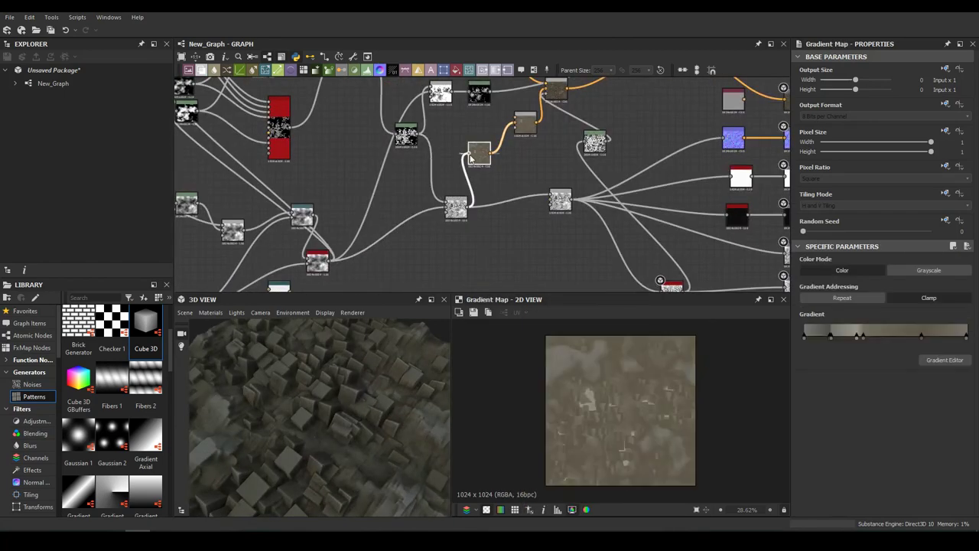
{"action": "left_click", "coordinate": [462, 217]}
{"action": "mouse_move", "coordinate": [561, 110]}
{"action": "middle_mouse_down"}
{"action": "mouse_move", "coordinate": [461, 186]}
{"action": "mouse_move", "coordinate": [432, 233]}
{"action": "middle_mouse_up"}
{"action": "left_click", "coordinate": [461, 186]}
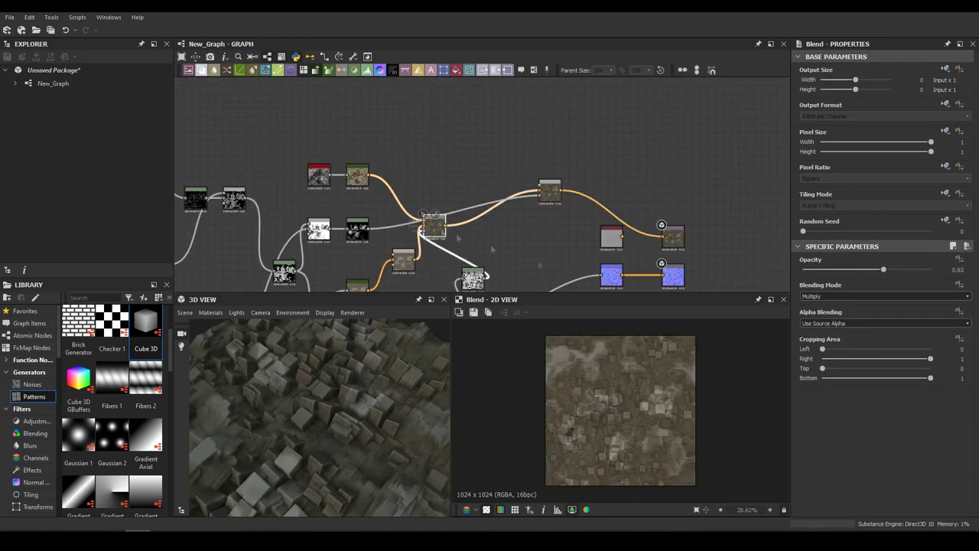
{"action": "right_click", "coordinate": [449, 178]}
Step: Insert a Gradient Map with a grey-blue key at 0.63 and a pale blue end key
{"action": "left_click", "coordinate": [490, 306]}
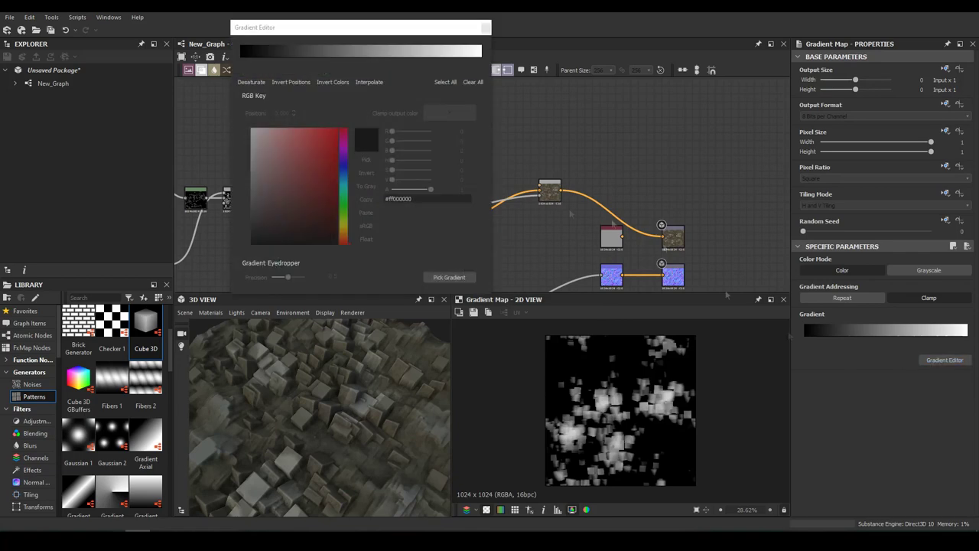
{"action": "left_click", "coordinate": [316, 56]}
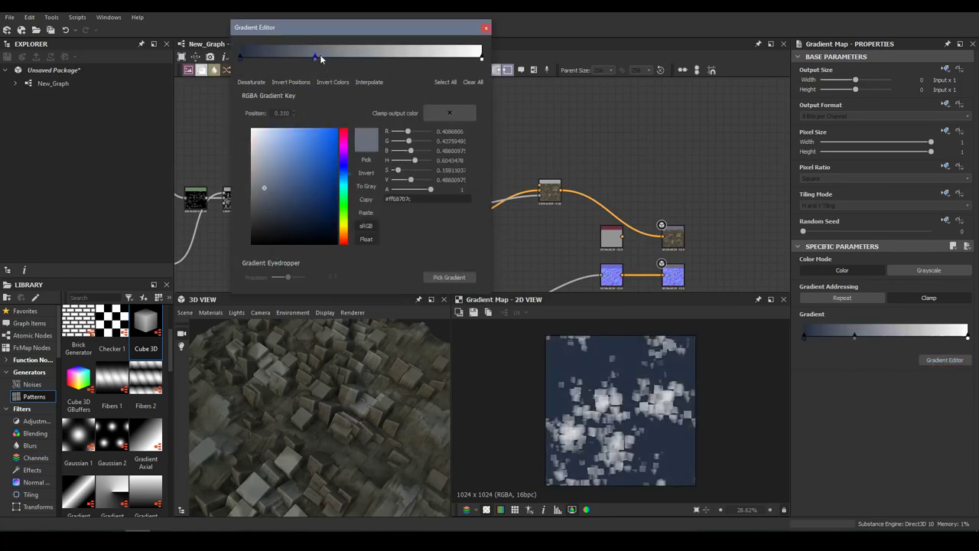
{"action": "left_click_drag", "start_coordinate": [320, 58], "coordinate": [392, 58]}
{"action": "left_click", "coordinate": [481, 59]}
{"action": "left_click", "coordinate": [282, 160]}
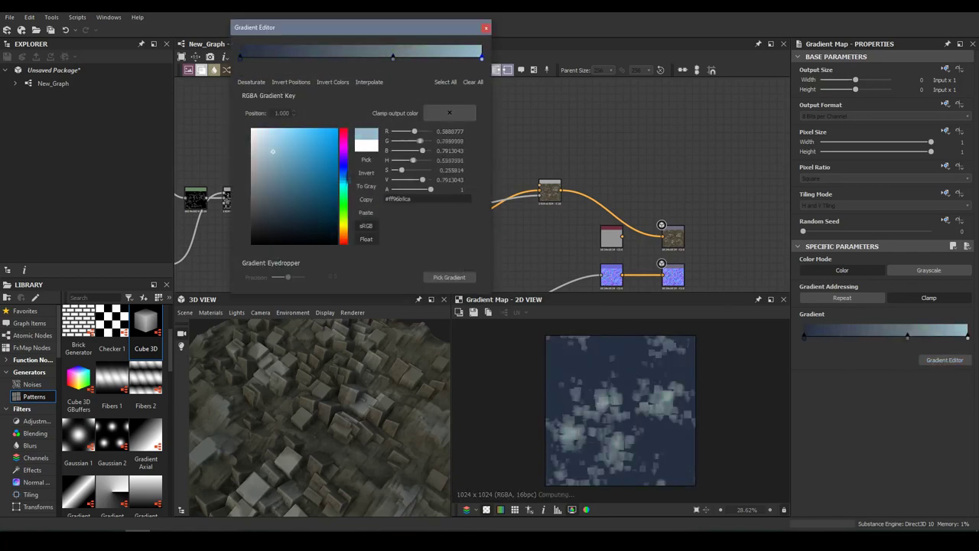
{"action": "left_click", "coordinate": [486, 28]}
Step: Reverse the blue gradient so light comes first, adding a key to darken it
{"action": "middle_click_drag", "start_coordinate": [459, 191], "coordinate": [434, 193]}
{"action": "left_click_drag", "start_coordinate": [322, 413], "coordinate": [368, 414]}
{"action": "left_click", "coordinate": [409, 227]}
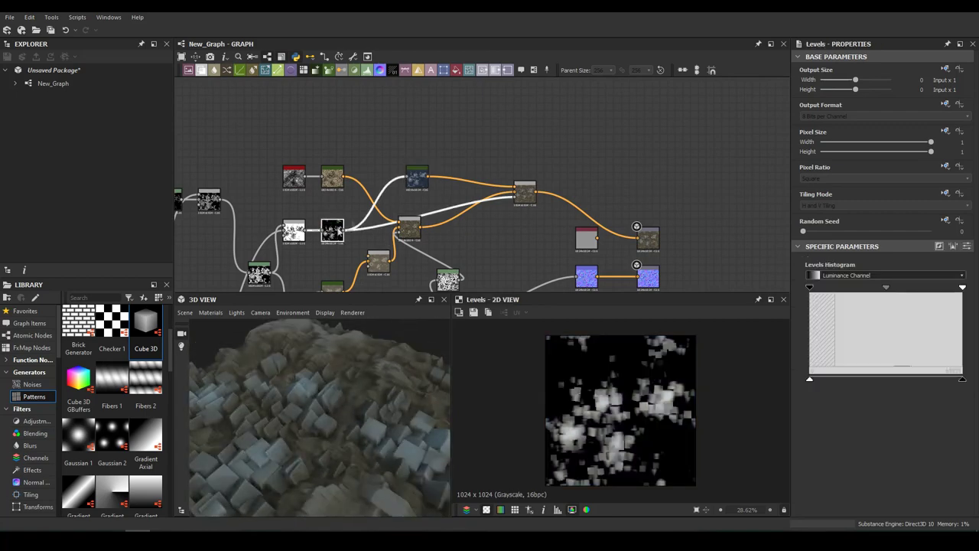
{"action": "left_click", "coordinate": [332, 230]}
{"action": "left_click", "coordinate": [945, 360]}
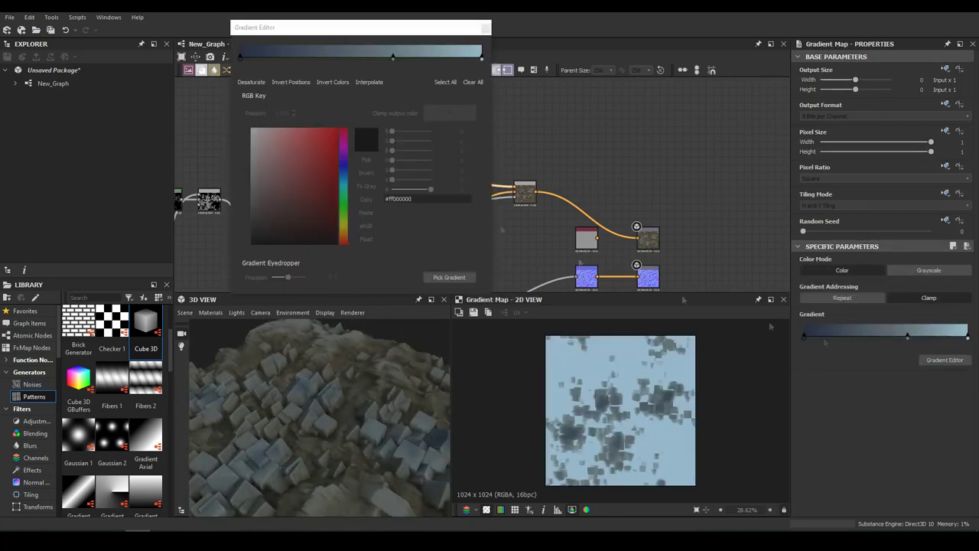
{"action": "left_click", "coordinate": [291, 82]}
{"action": "left_click", "coordinate": [403, 52]}
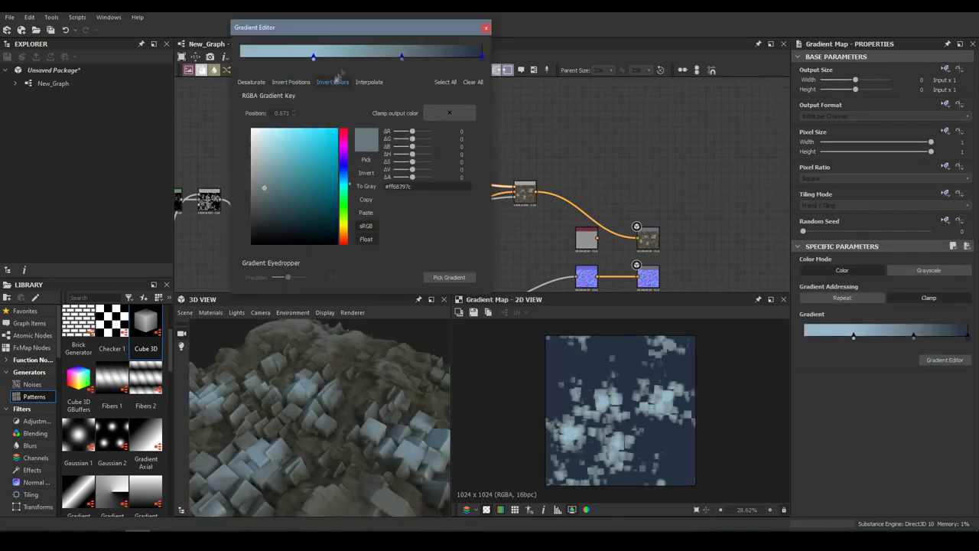
{"action": "left_click_drag", "start_coordinate": [313, 57], "coordinate": [292, 70]}
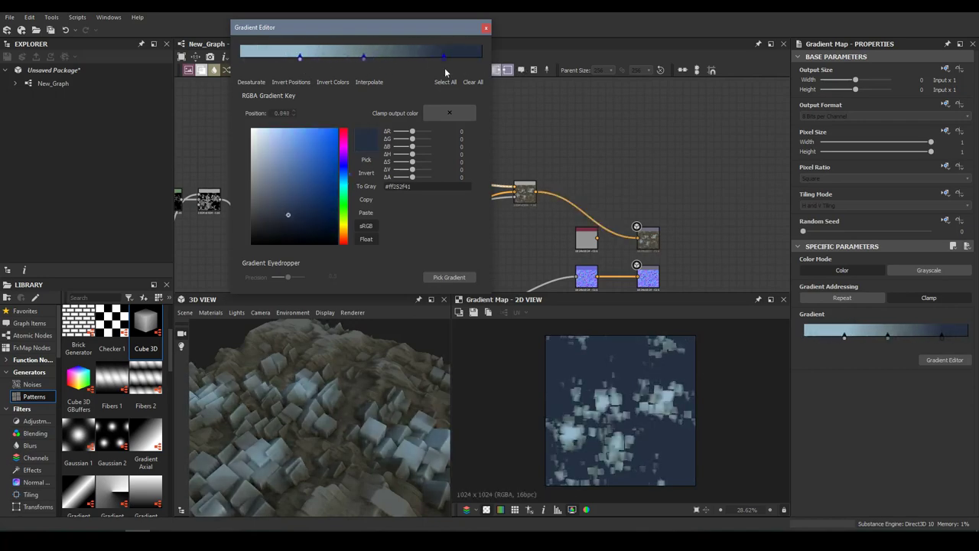
{"action": "left_click", "coordinate": [485, 27]}
Step: Crush the Levels into a hard black-and-white mask and add a new output node
{"action": "left_click", "coordinate": [332, 229]}
{"action": "left_click_drag", "start_coordinate": [900, 303], "coordinate": [928, 305]}
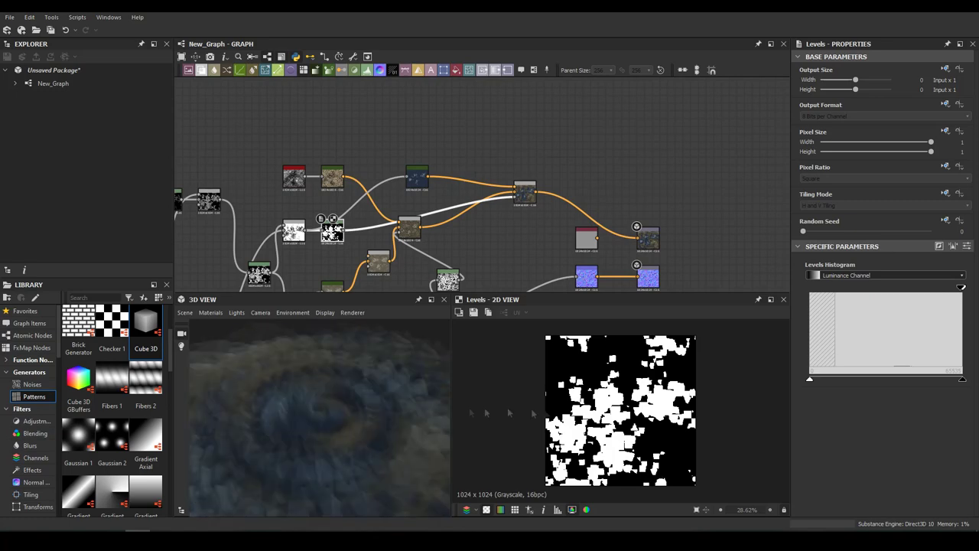
{"action": "double_click", "coordinate": [647, 239]}
{"action": "left_click", "coordinate": [945, 359]}
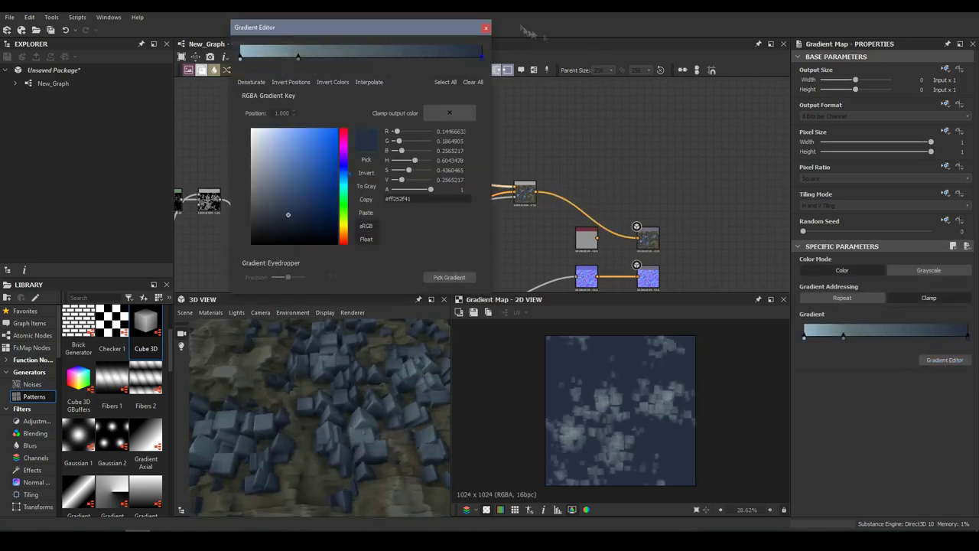
{"action": "left_click", "coordinate": [486, 28]}
{"action": "middle_click_drag", "start_coordinate": [477, 197], "coordinate": [549, 270]}
{"action": "left_click", "coordinate": [506, 72]}
{"action": "left_click", "coordinate": [457, 117]}
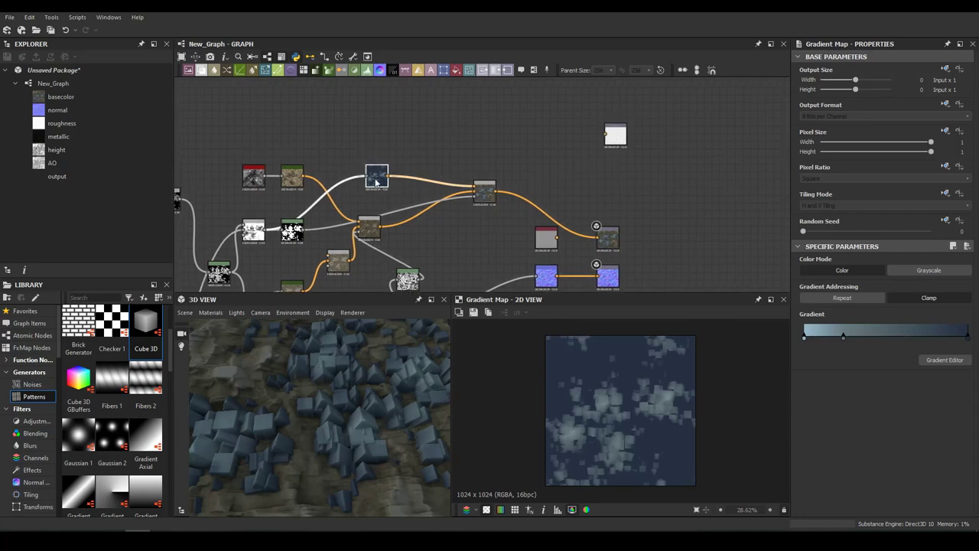
Step: Add a Blend node fed by the blue Gradient Map and connect it to the new output
{"action": "right_click", "coordinate": [434, 143]}
{"action": "left_click", "coordinate": [466, 166]}
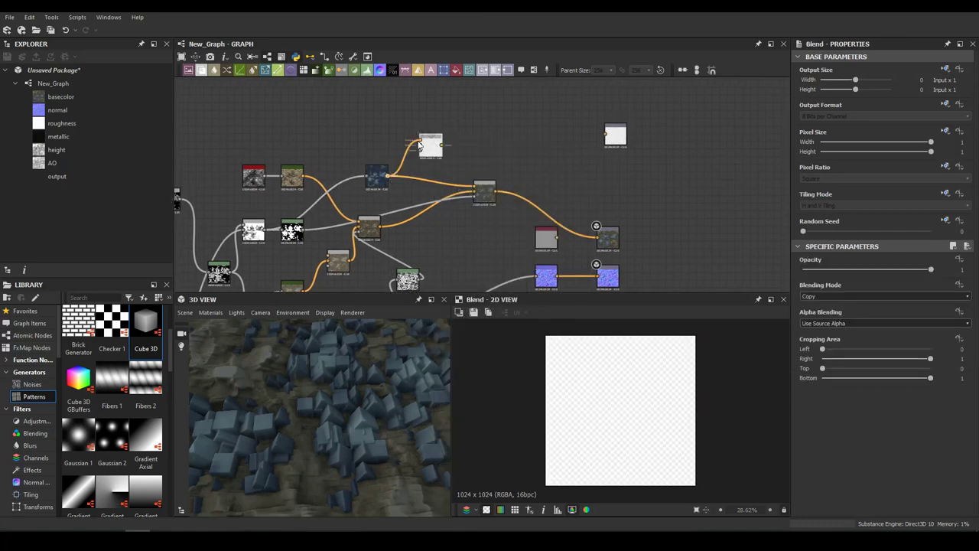
{"action": "left_click_drag", "start_coordinate": [442, 144], "coordinate": [606, 135]}
{"action": "left_click", "coordinate": [619, 137]}
{"action": "left_click", "coordinate": [364, 476]}
Step: Insert an HSL node with reduced saturation before the output and set blend opacity to 0.43
{"action": "right_click", "coordinate": [523, 146]}
{"action": "left_click", "coordinate": [570, 163]}
{"action": "mouse_move", "coordinate": [867, 294]}
{"action": "left_mouse_down"}
{"action": "mouse_move", "coordinate": [900, 294]}
{"action": "mouse_move", "coordinate": [858, 273]}
{"action": "left_mouse_up"}
{"action": "left_click", "coordinate": [375, 178]}
{"action": "left_click", "coordinate": [485, 192]}
{"action": "left_click", "coordinate": [523, 142]}
Step: Preview the blue-tinted crystal colour node in the 2D view
{"action": "middle_click_drag", "start_coordinate": [535, 230], "coordinate": [630, 138]}
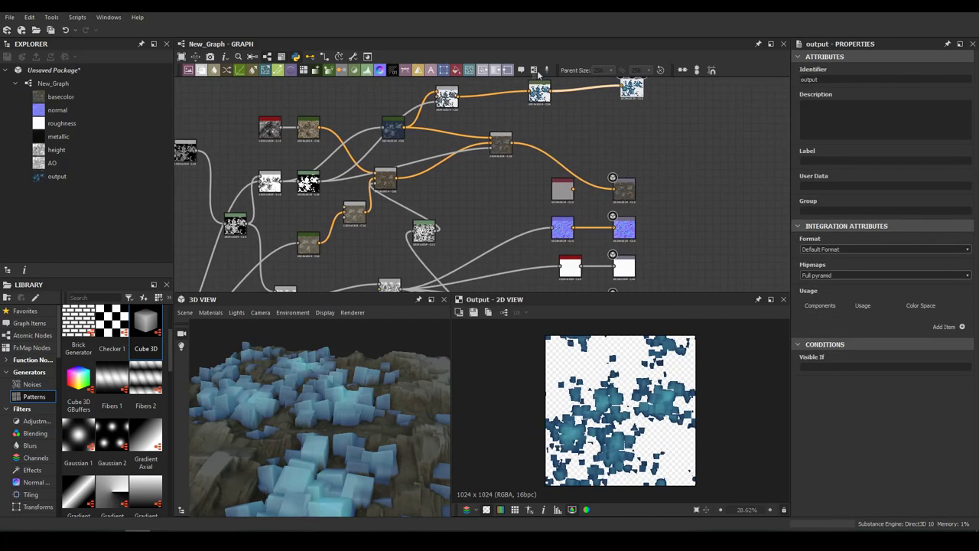
{"action": "left_click", "coordinate": [645, 225]}
{"action": "middle_click_drag", "start_coordinate": [573, 115], "coordinate": [521, 188]}
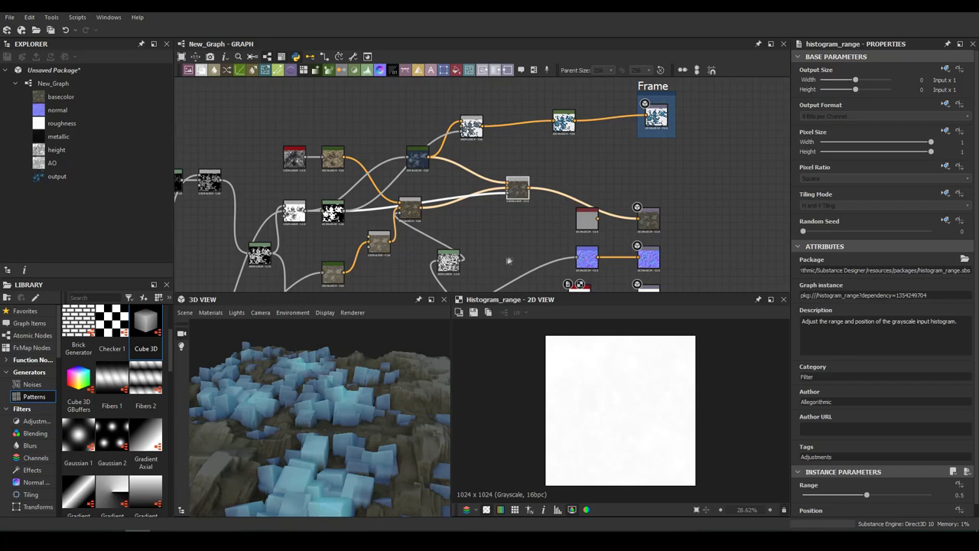
{"action": "left_click", "coordinate": [509, 191]}
{"action": "scroll", "coordinate": [585, 214], "scroll_direction": "up", "scroll_amount": 1}
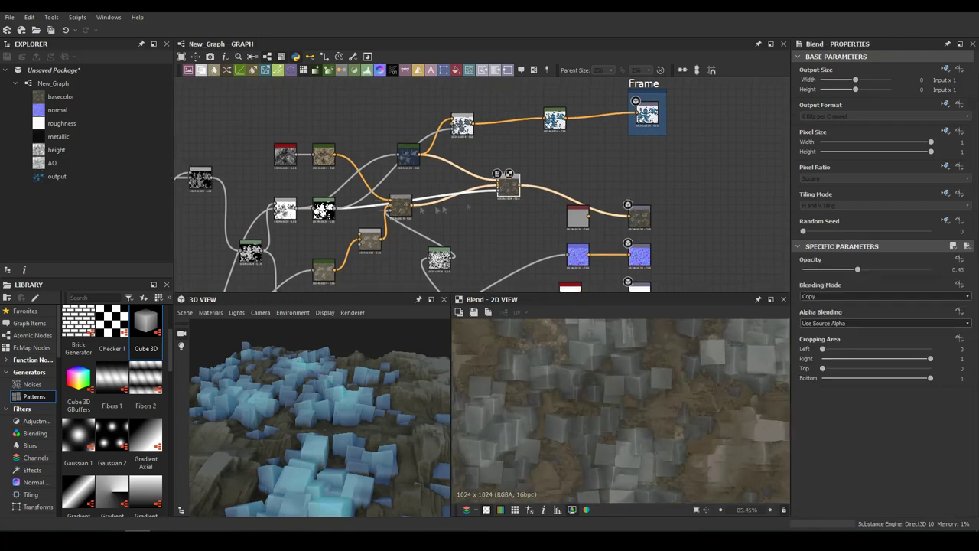
{"action": "scroll", "coordinate": [586, 214], "scroll_direction": "up", "scroll_amount": 1}
{"action": "left_click", "coordinate": [567, 115]}
{"action": "scroll", "coordinate": [567, 115], "scroll_direction": "down", "scroll_amount": 3}
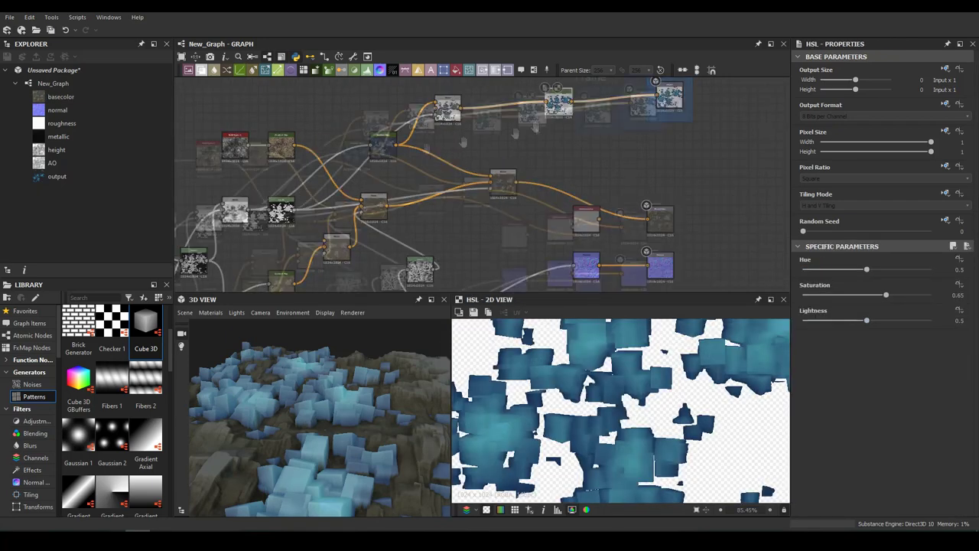
{"action": "scroll", "coordinate": [437, 125], "scroll_direction": "up", "scroll_amount": 3}
Step: Insert a Blend node on the histogram_range-to-roughness connection, placed off the wire
{"action": "left_click", "coordinate": [456, 137]}
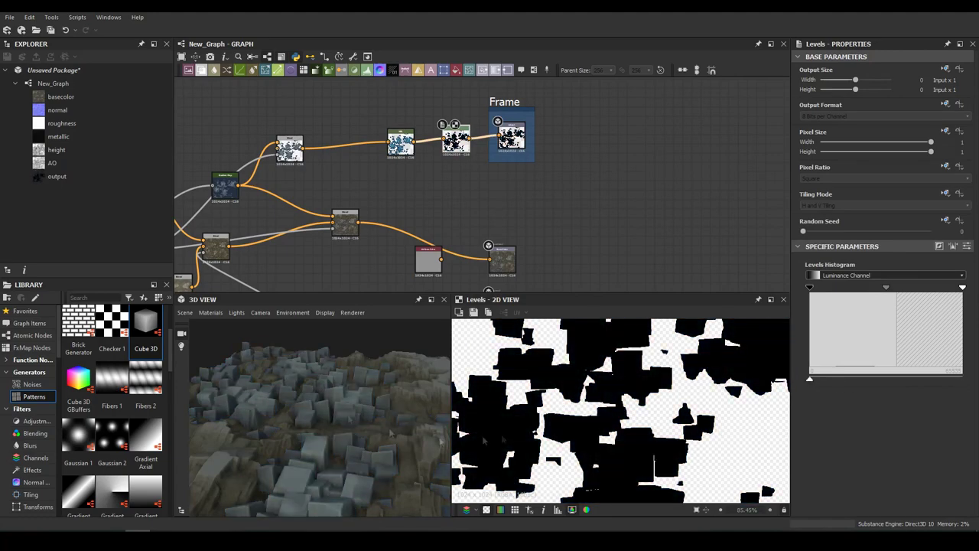
{"action": "left_click_drag", "start_coordinate": [321, 405], "coordinate": [359, 428]}
{"action": "scroll", "coordinate": [633, 133], "scroll_direction": "down", "scroll_amount": 2}
{"action": "scroll", "coordinate": [528, 184], "scroll_direction": "up", "scroll_amount": 1}
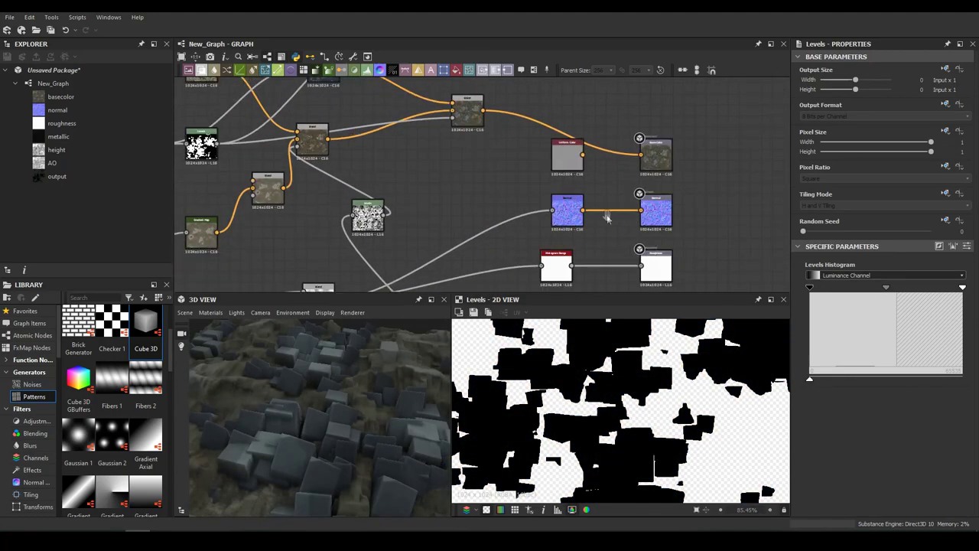
{"action": "middle_click_drag", "start_coordinate": [528, 230], "coordinate": [561, 190]}
{"action": "left_click_drag", "start_coordinate": [586, 229], "coordinate": [514, 231]}
{"action": "scroll", "coordinate": [880, 382], "scroll_direction": "down", "scroll_amount": 1}
{"action": "left_click_drag", "start_coordinate": [867, 508], "coordinate": [841, 511]}
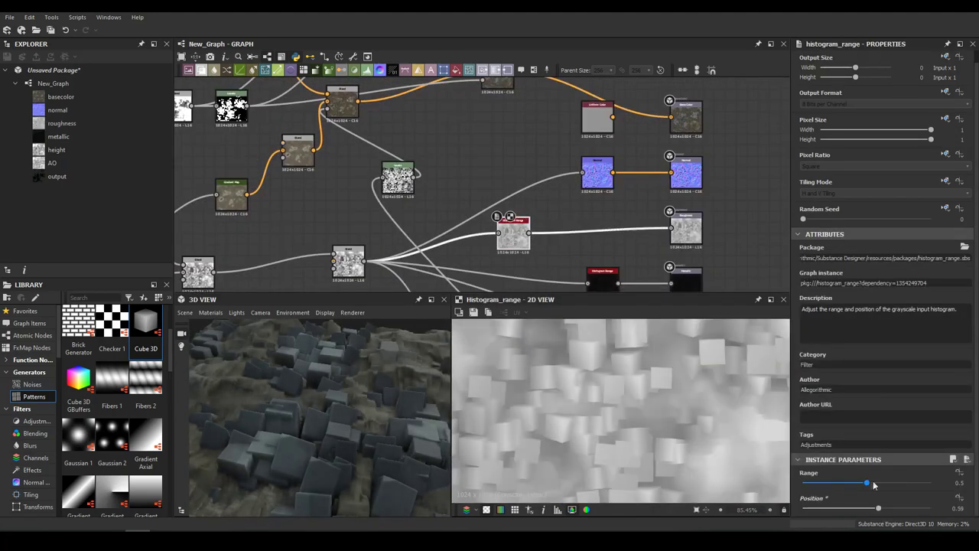
{"action": "key", "text": "shift+b"}
{"action": "scroll", "coordinate": [575, 249], "scroll_direction": "down", "scroll_amount": 2}
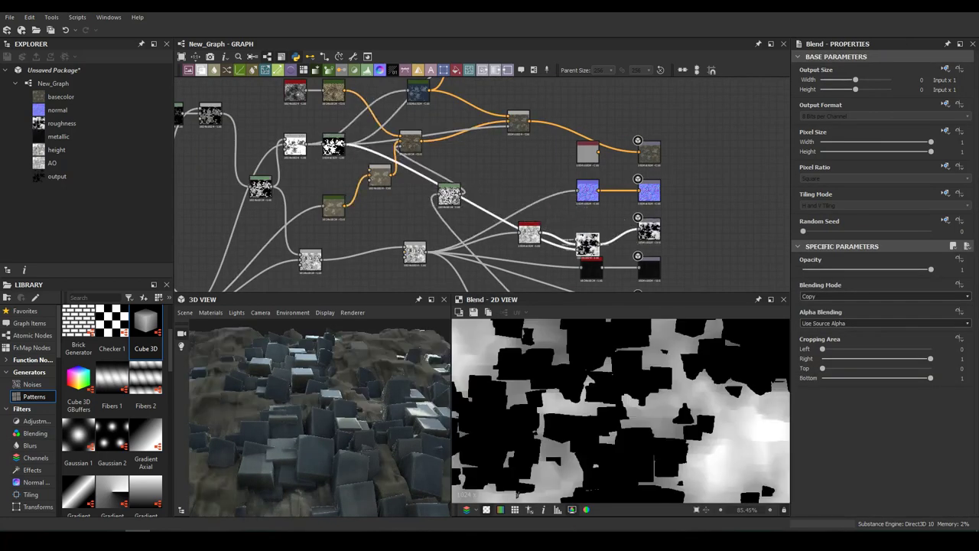
{"action": "left_click_drag", "start_coordinate": [589, 244], "coordinate": [597, 230]}
Step: Add a Levels raising the mask's black point and set the Blend opacity to 0.64
{"action": "key", "text": "shift+l"}
{"action": "left_click_drag", "start_coordinate": [809, 292], "coordinate": [824, 299]}
{"action": "left_click_drag", "start_coordinate": [890, 290], "coordinate": [892, 292]}
{"action": "left_click_drag", "start_coordinate": [229, 360], "coordinate": [193, 429]}
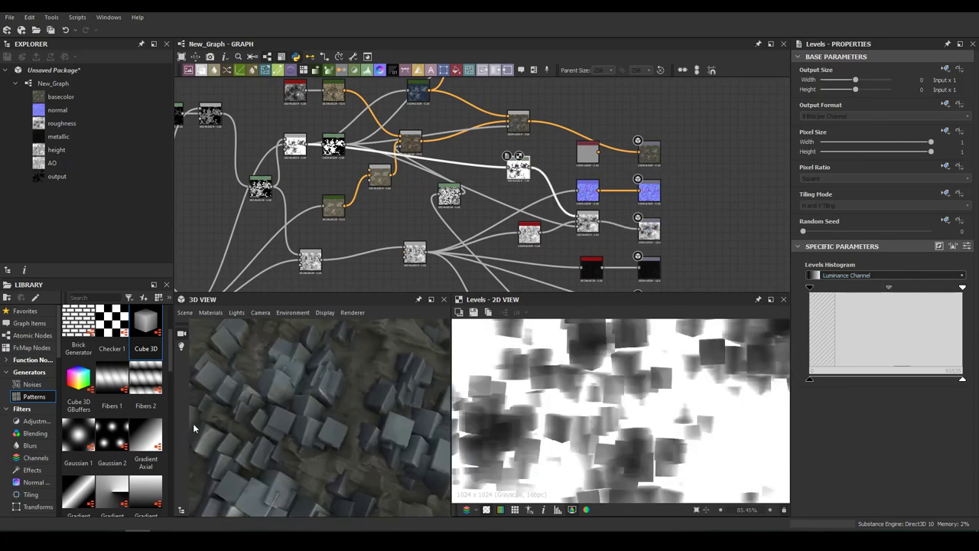
{"action": "left_click", "coordinate": [518, 121]}
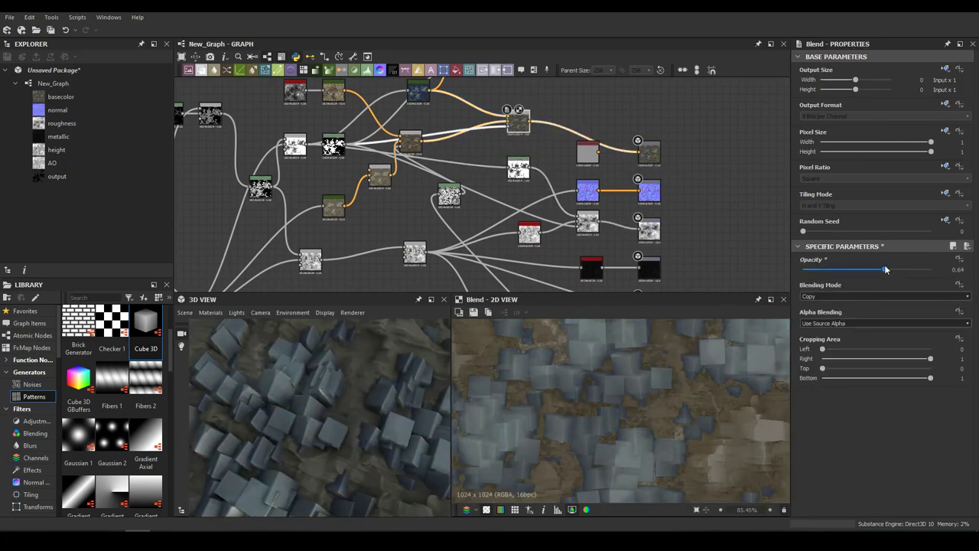
{"action": "scroll", "coordinate": [359, 405], "scroll_direction": "down", "scroll_amount": 5}
{"action": "left_click_drag", "start_coordinate": [367, 429], "coordinate": [372, 389]}
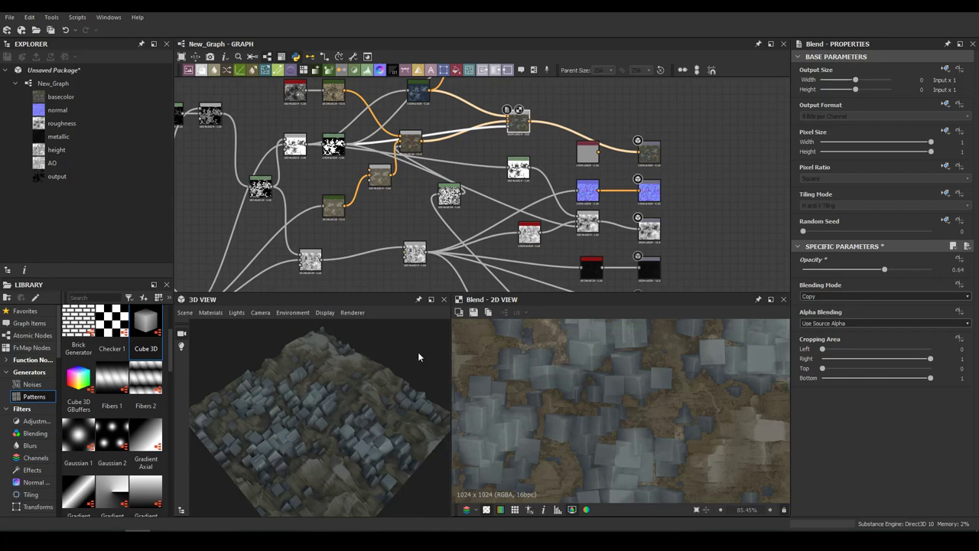
{"action": "left_click_drag", "start_coordinate": [417, 357], "coordinate": [398, 383]}
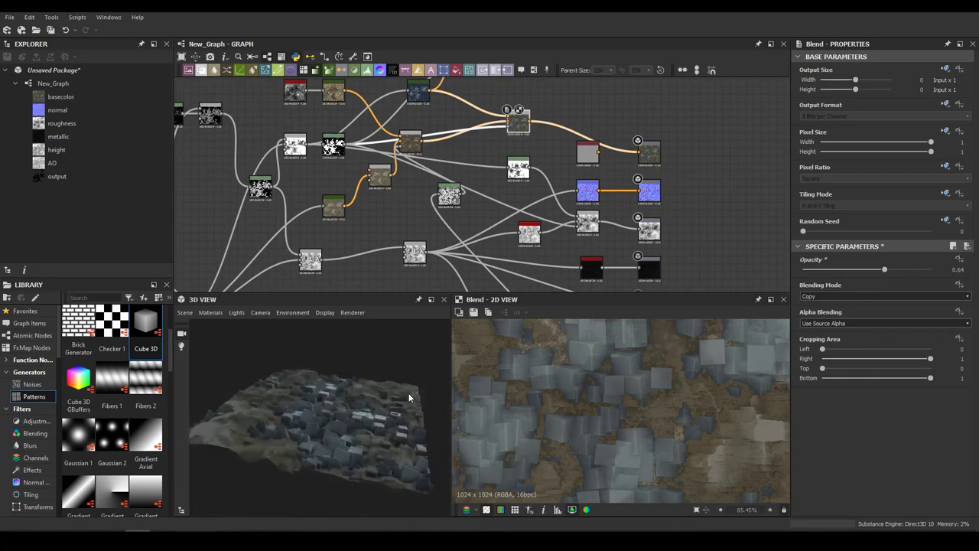
Step: Add a second output, output_1, fed by the crystal colour
{"action": "middle_click_drag", "start_coordinate": [630, 129], "coordinate": [558, 123]}
{"action": "left_click", "coordinate": [576, 145]}
{"action": "left_click_drag", "start_coordinate": [494, 154], "coordinate": [576, 213]}
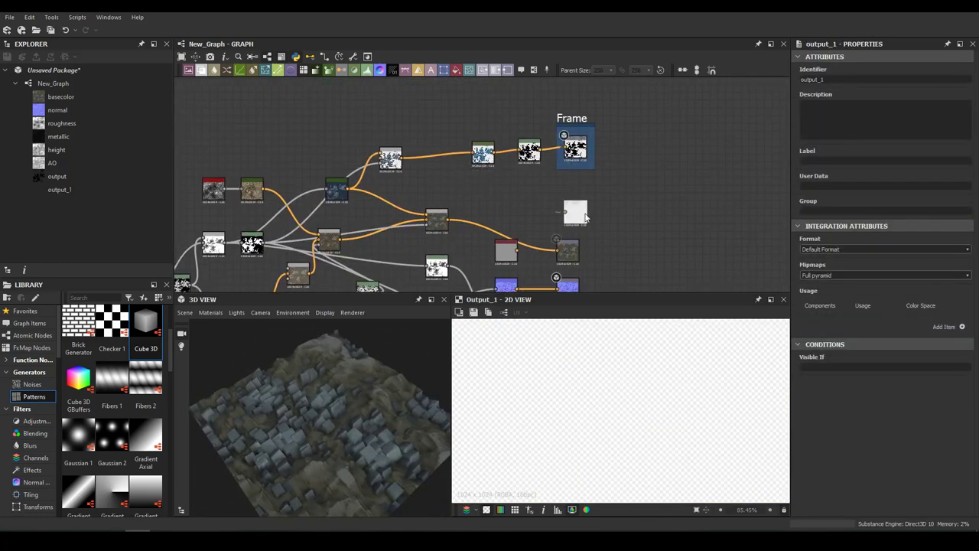
Step: Preview the Levels node output and inspect the Max (Lighten) Blend node
{"action": "left_click", "coordinate": [388, 417]}
{"action": "scroll", "coordinate": [321, 413], "scroll_direction": "up", "scroll_amount": 3}
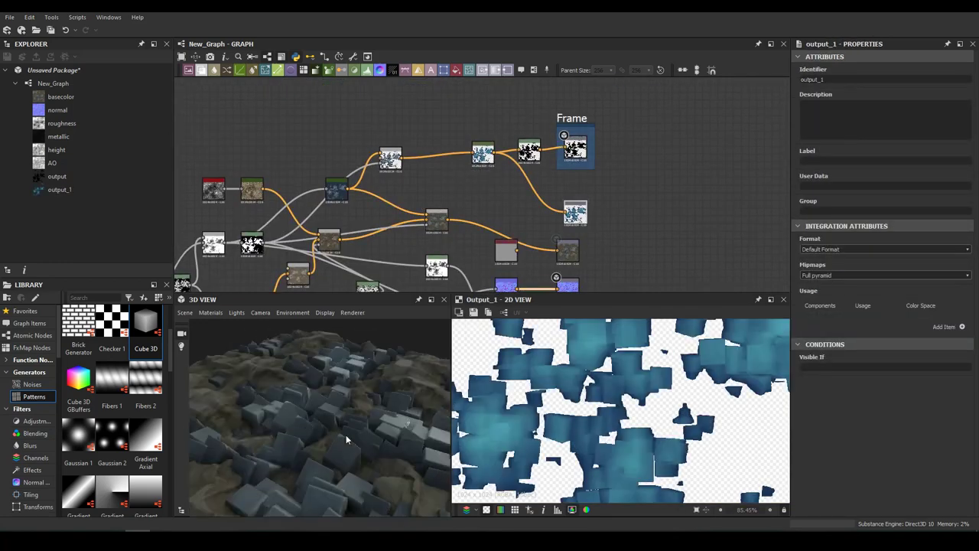
{"action": "left_click", "coordinate": [185, 312]}
{"action": "left_click", "coordinate": [205, 339]}
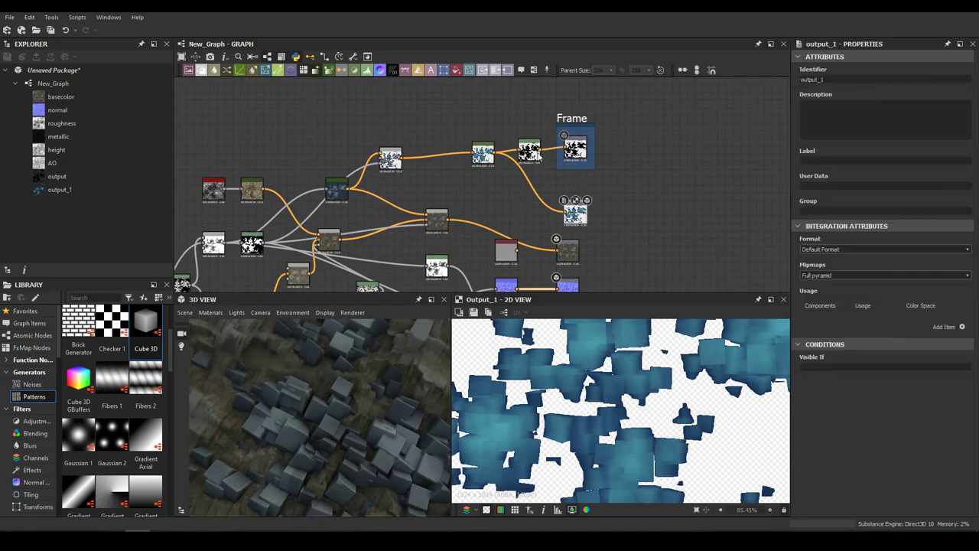
{"action": "double_click", "coordinate": [529, 151]}
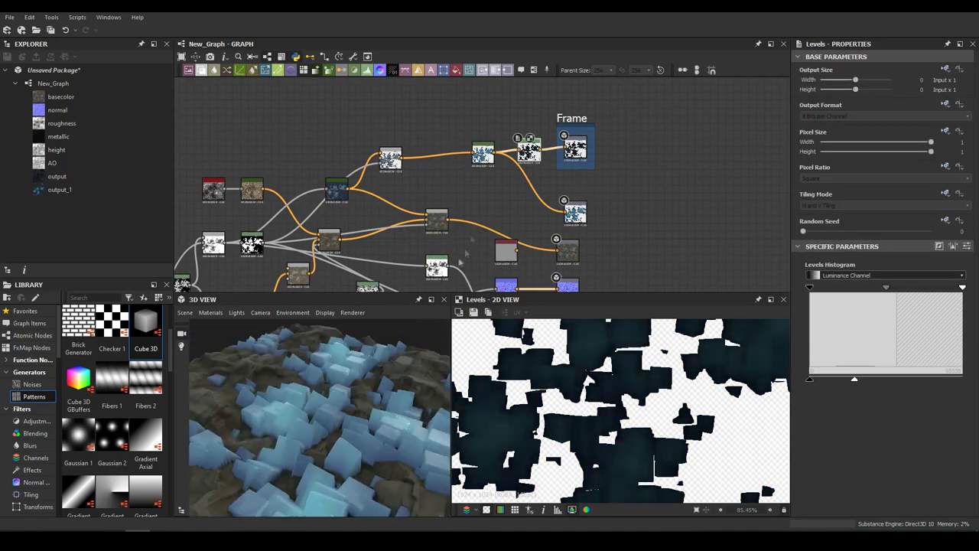
{"action": "middle_click_drag", "start_coordinate": [184, 201], "coordinate": [383, 153]}
{"action": "double_click", "coordinate": [376, 158]}
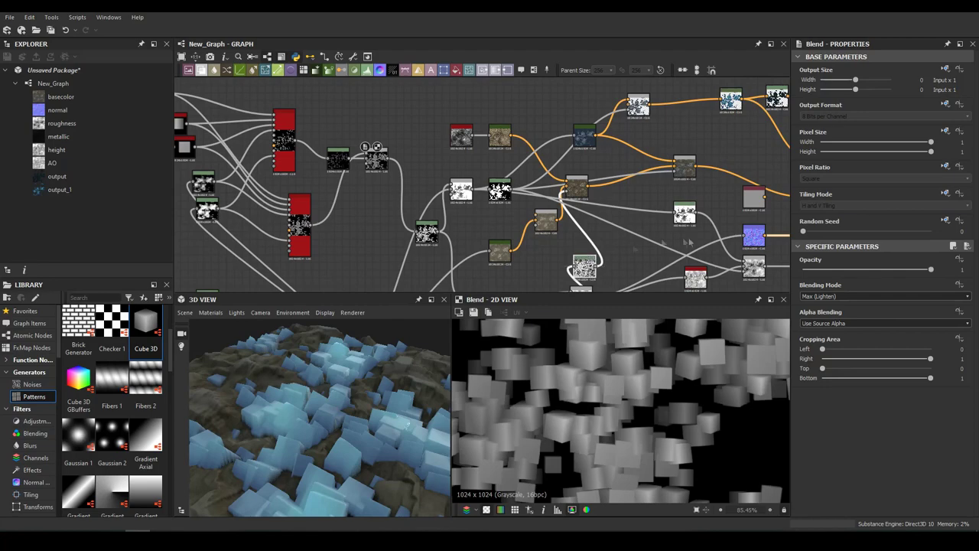
Step: Try a BnW Spots 2 noise, delete it, and add a Blend node instead
{"action": "key", "text": "space"}
{"action": "type", "text": "bnw"}
{"action": "left_click", "coordinate": [665, 231]}
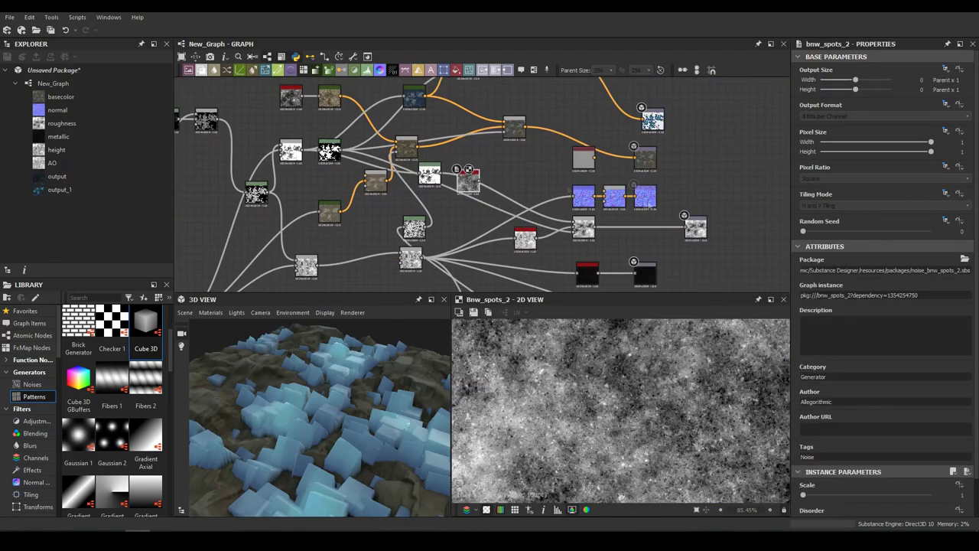
{"action": "key", "text": "Delete"}
{"action": "key", "text": "space"}
{"action": "type", "text": "blend"}
{"action": "left_click", "coordinate": [492, 188]}
Step: Inspect the Copy Blend and grayscale blur nodes, then bring up the tile sampler's settings
{"action": "double_click", "coordinate": [583, 226]}
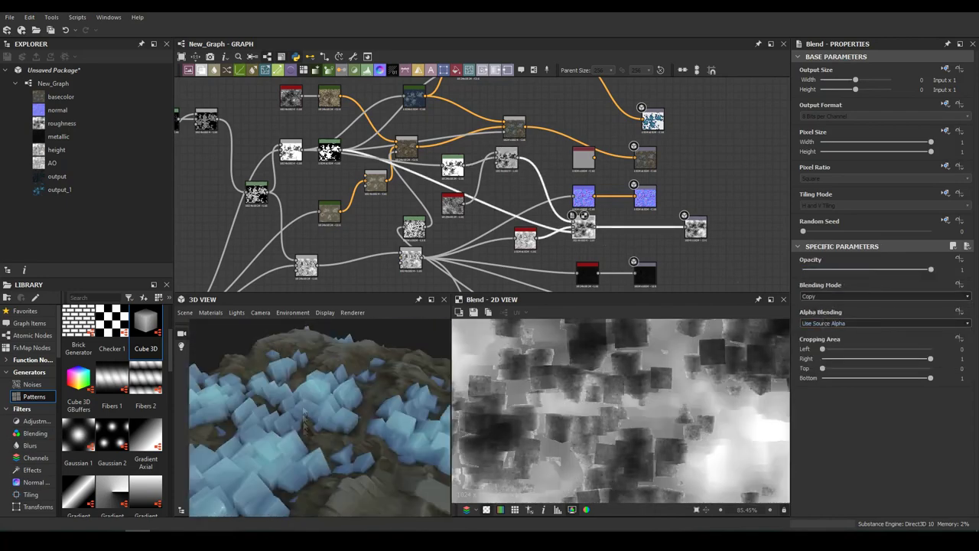
{"action": "left_click", "coordinate": [439, 200]}
{"action": "scroll", "coordinate": [623, 381], "scroll_direction": "down", "scroll_amount": 3}
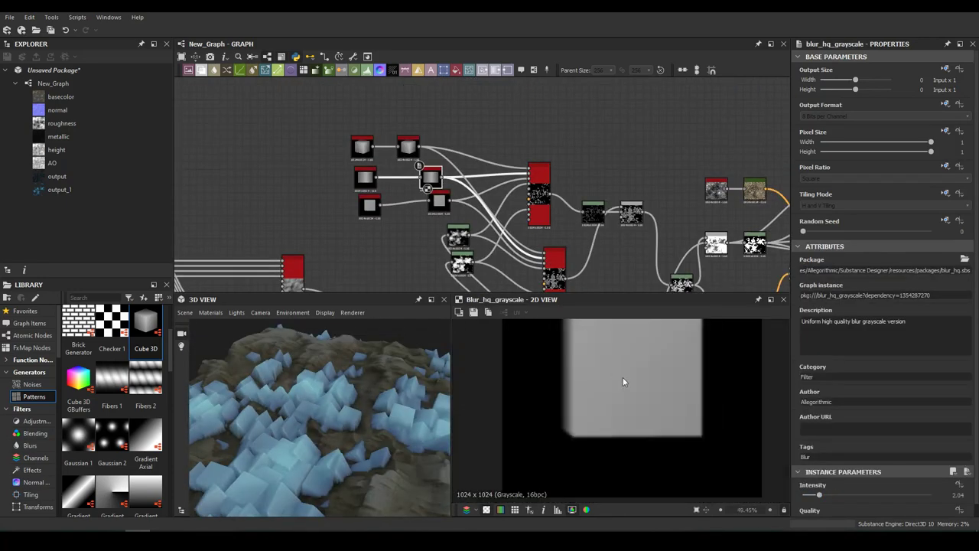
{"action": "double_click", "coordinate": [533, 186]}
{"action": "scroll", "coordinate": [823, 267], "scroll_direction": "down", "scroll_amount": 5}
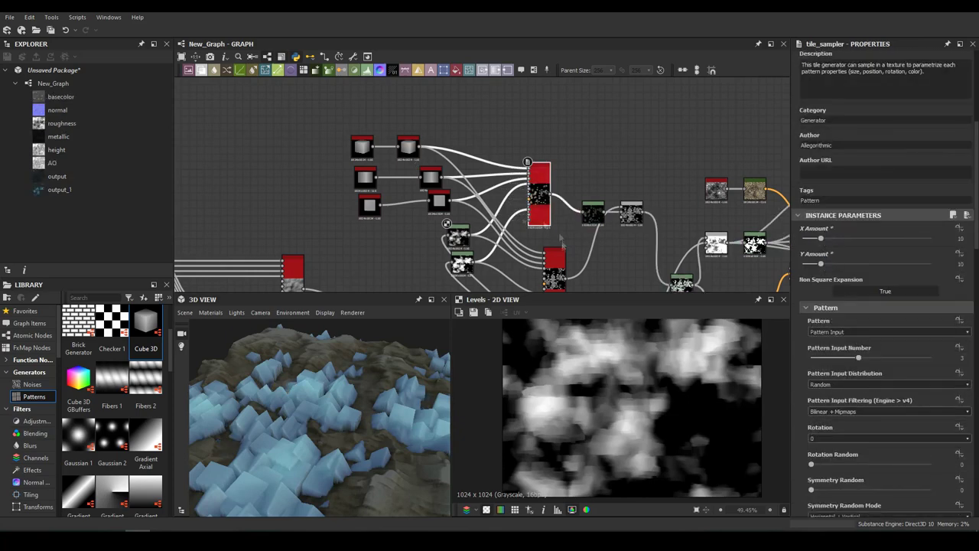
Step: Raise the lower tile sampler's Scale so the cubes merge, and set a taller Size Y
{"action": "left_click", "coordinate": [558, 253]}
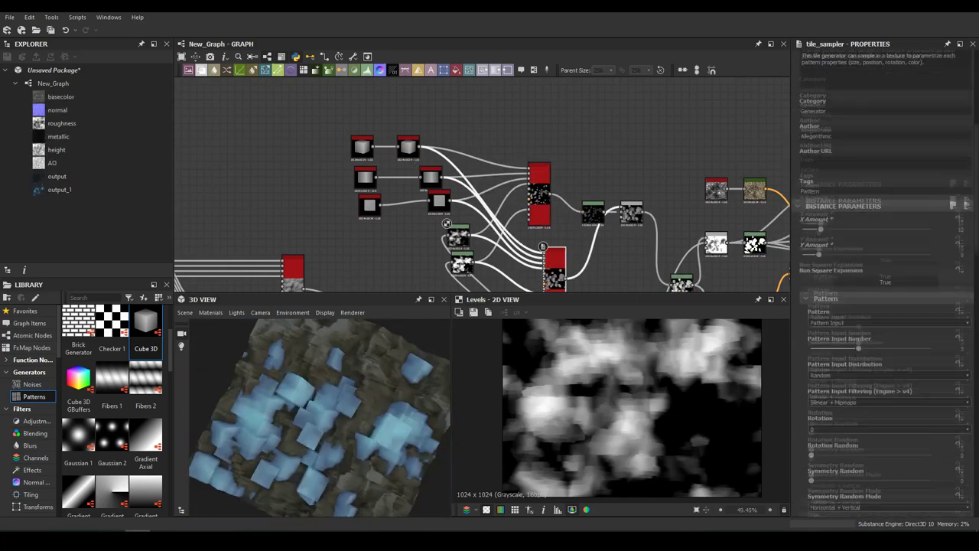
{"action": "scroll", "coordinate": [840, 501], "scroll_direction": "down", "scroll_amount": 5}
{"action": "left_click_drag", "start_coordinate": [855, 498], "coordinate": [900, 498]}
{"action": "left_click_drag", "start_coordinate": [306, 352], "coordinate": [297, 390]}
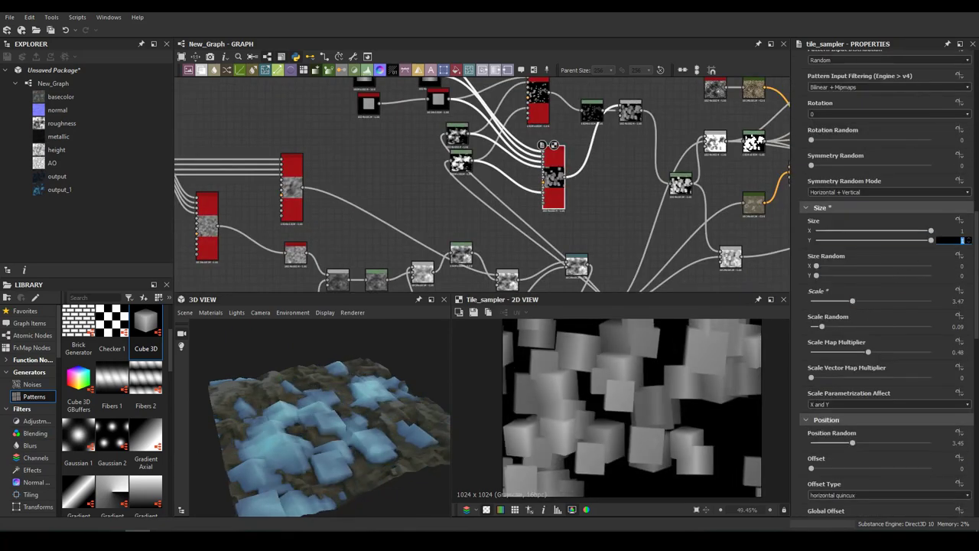
{"action": "type", "text": "2"}
{"action": "key", "text": "Return"}
{"action": "middle_click_drag", "start_coordinate": [550, 172], "coordinate": [468, 158]}
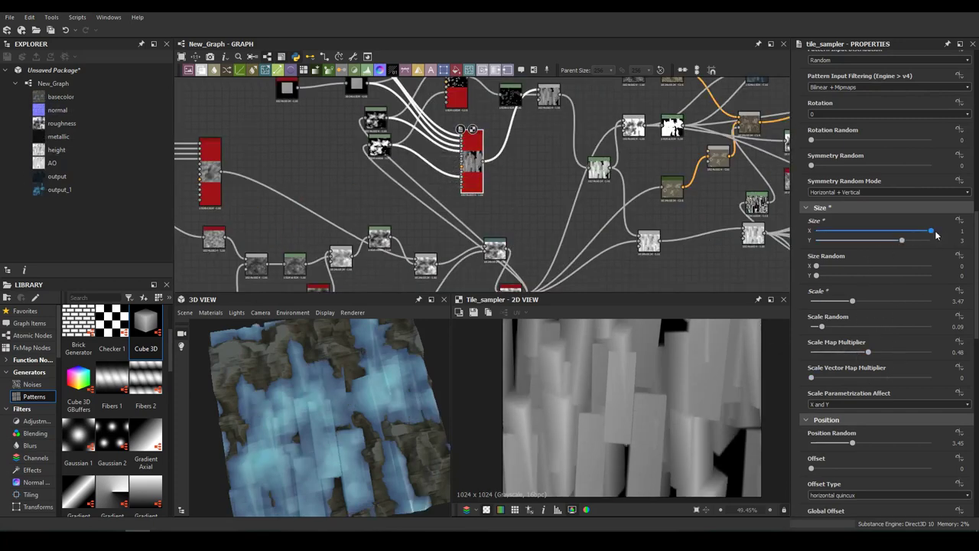
Step: Narrow the shards to Size X 0.69 and add about 0.03 random rotation
{"action": "left_click_drag", "start_coordinate": [889, 238], "coordinate": [896, 238]}
{"action": "left_click_drag", "start_coordinate": [383, 398], "coordinate": [303, 472]}
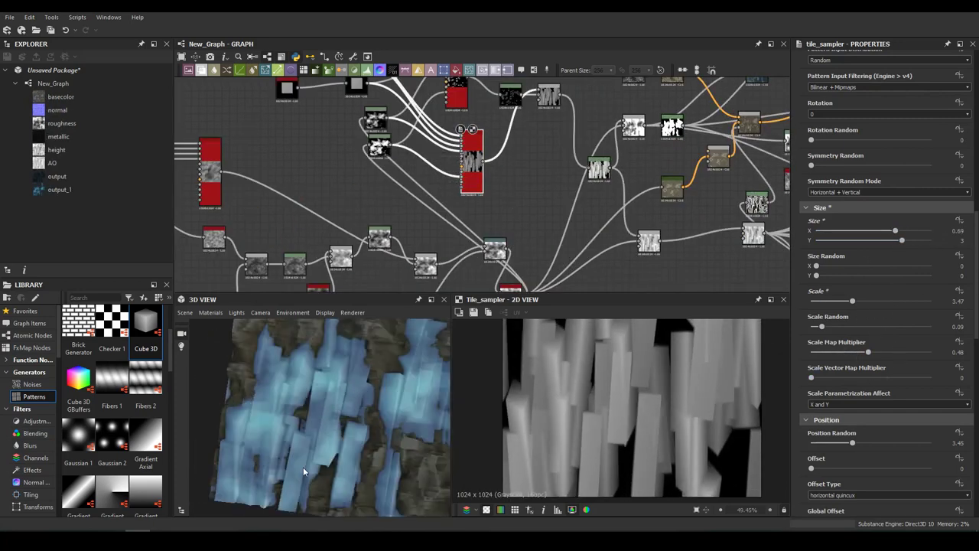
{"action": "scroll", "coordinate": [880, 344], "scroll_direction": "down", "scroll_amount": 5}
{"action": "left_click_drag", "start_coordinate": [813, 363], "coordinate": [849, 364]}
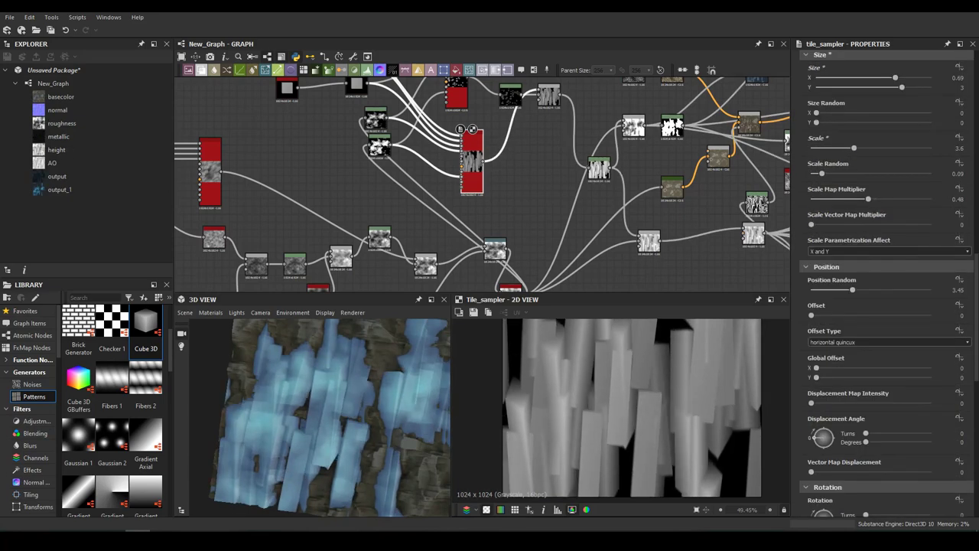
{"action": "left_click", "coordinate": [816, 364]}
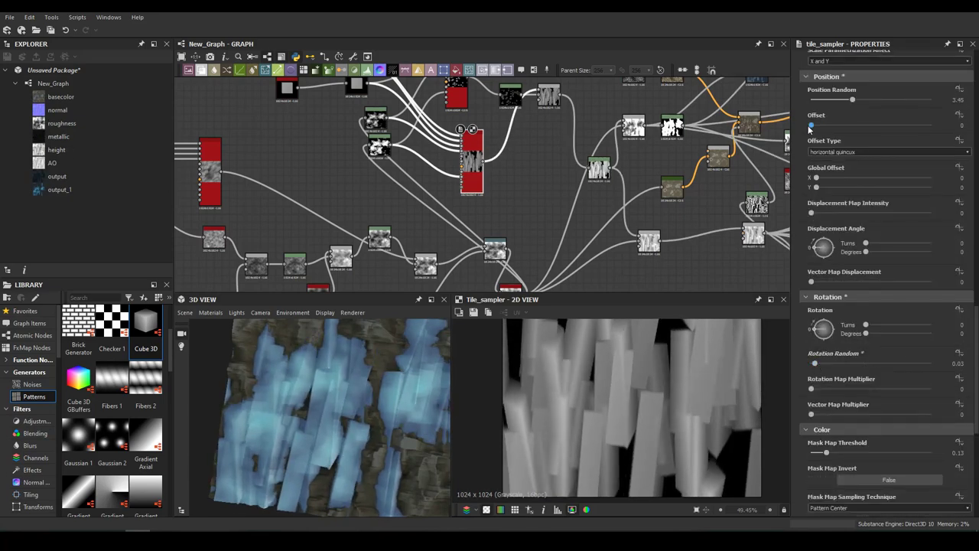
{"action": "scroll", "coordinate": [810, 129], "scroll_direction": "up", "scroll_amount": 3}
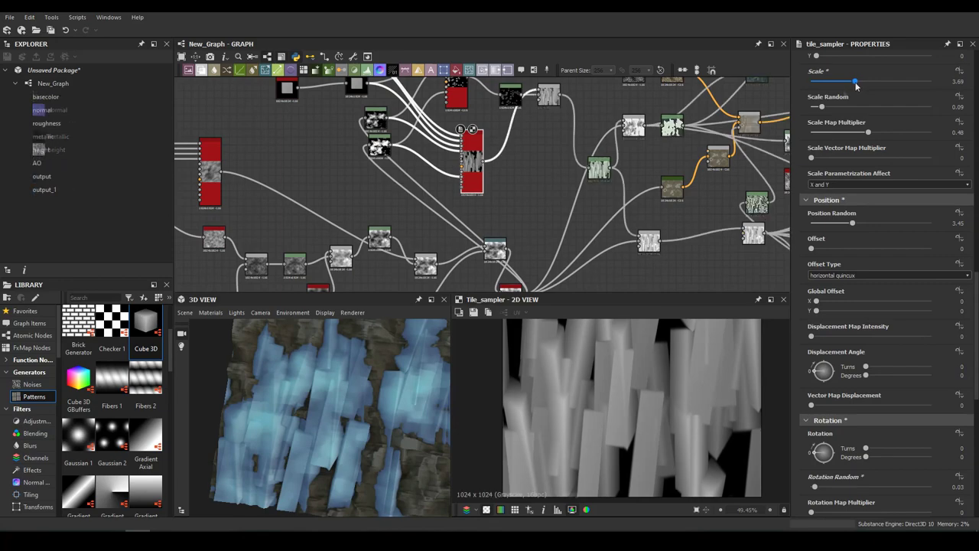
{"action": "left_click_drag", "start_coordinate": [322, 428], "coordinate": [329, 367]}
{"action": "middle_click_drag", "start_coordinate": [519, 127], "coordinate": [573, 207]}
{"action": "double_click", "coordinate": [411, 162]}
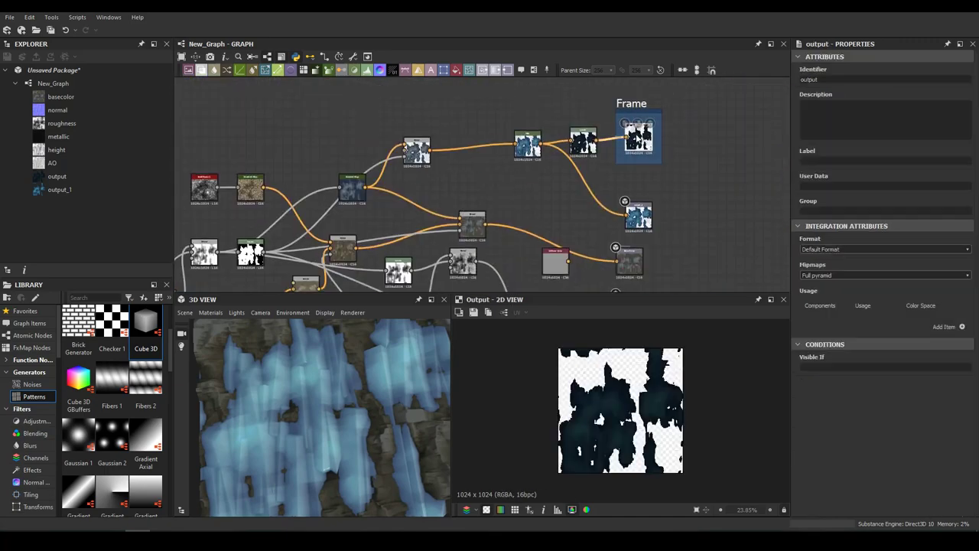
Step: Duplicate a Blend node, set it to Multiply and lower its opacity to about 0.38
{"action": "middle_click_drag", "start_coordinate": [632, 388], "coordinate": [411, 176]}
{"action": "left_click", "coordinate": [352, 225]}
{"action": "left_click", "coordinate": [401, 165]}
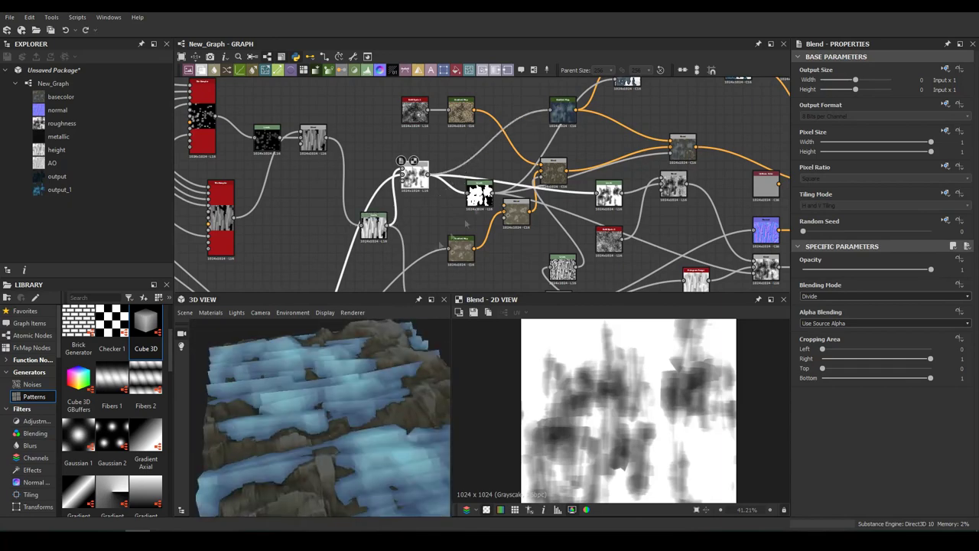
{"action": "key", "text": "ctrl+d"}
{"action": "left_click", "coordinate": [884, 296]}
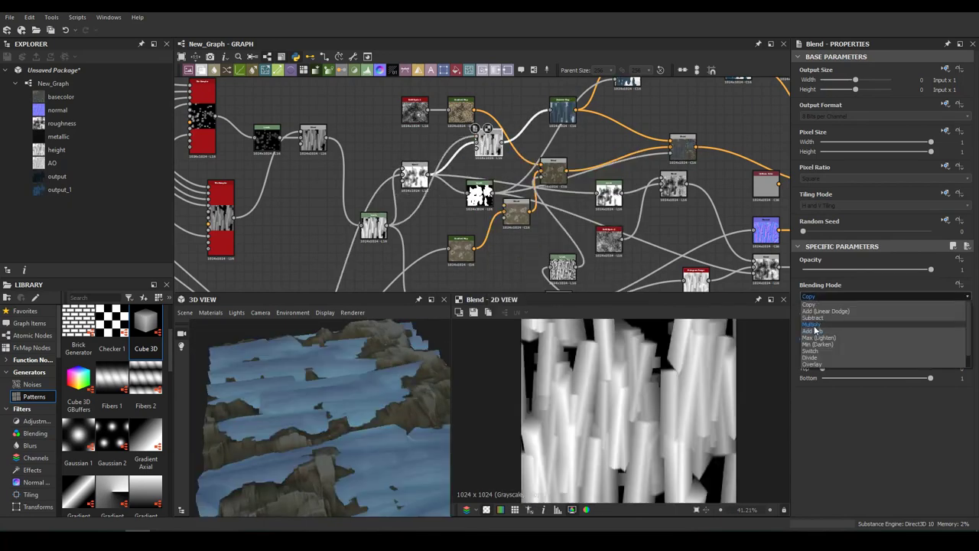
{"action": "left_click", "coordinate": [826, 316]}
{"action": "left_click", "coordinate": [821, 270]}
{"action": "key", "text": "ctrl+z"}
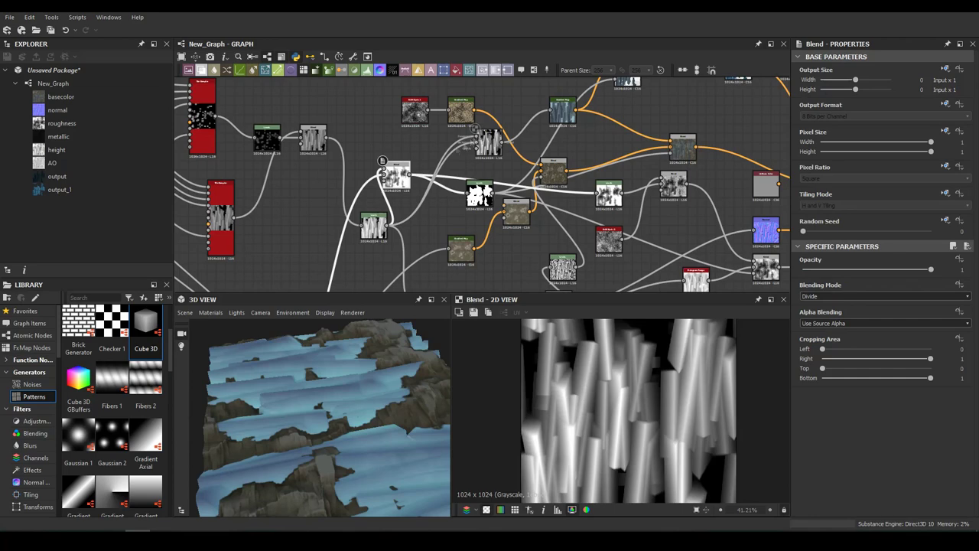
{"action": "left_click", "coordinate": [838, 297]}
{"action": "left_click", "coordinate": [838, 297]}
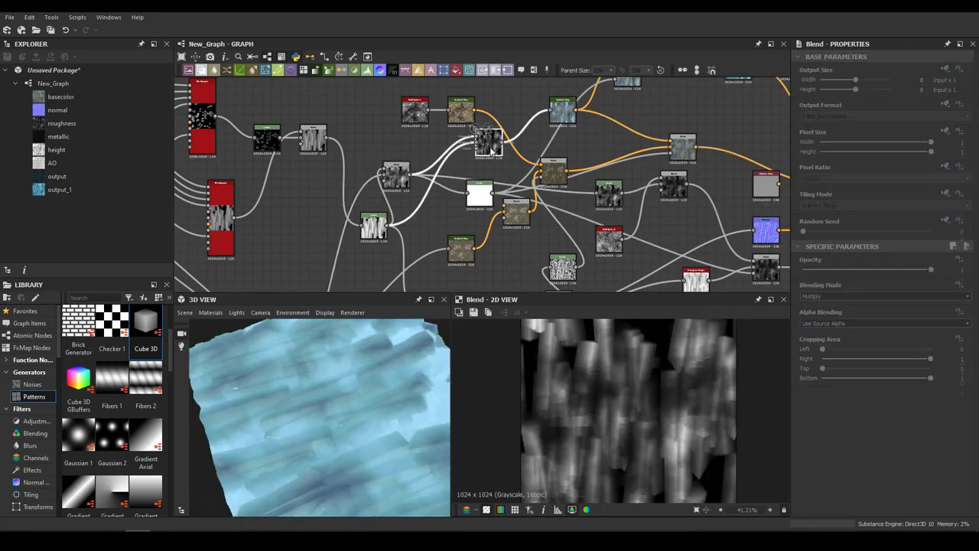
{"action": "left_click", "coordinate": [852, 270]}
Step: Feed the streaky crystal pattern from Levels into the new blend at about 0.35 opacity
{"action": "double_click", "coordinate": [473, 197]}
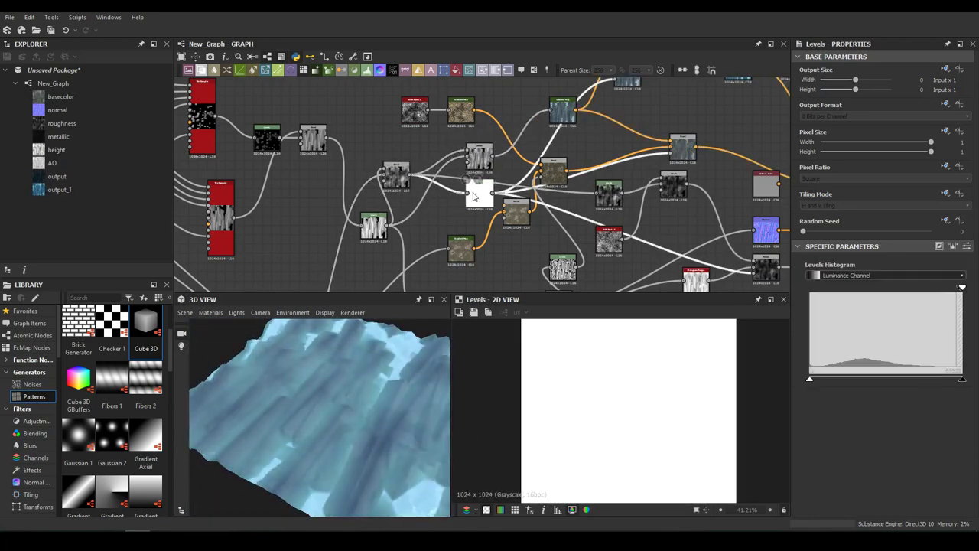
{"action": "double_click", "coordinate": [396, 174]}
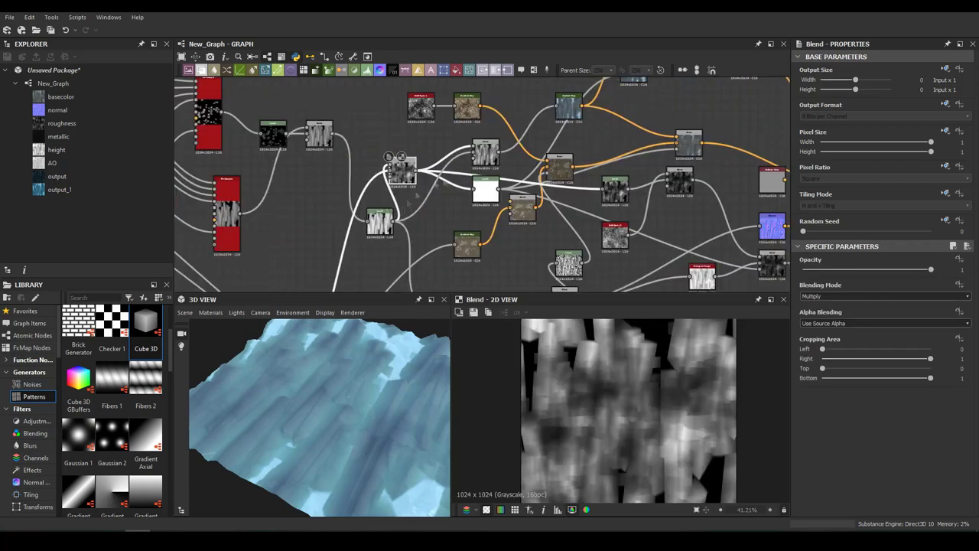
{"action": "left_click_drag", "start_coordinate": [485, 151], "coordinate": [459, 158]}
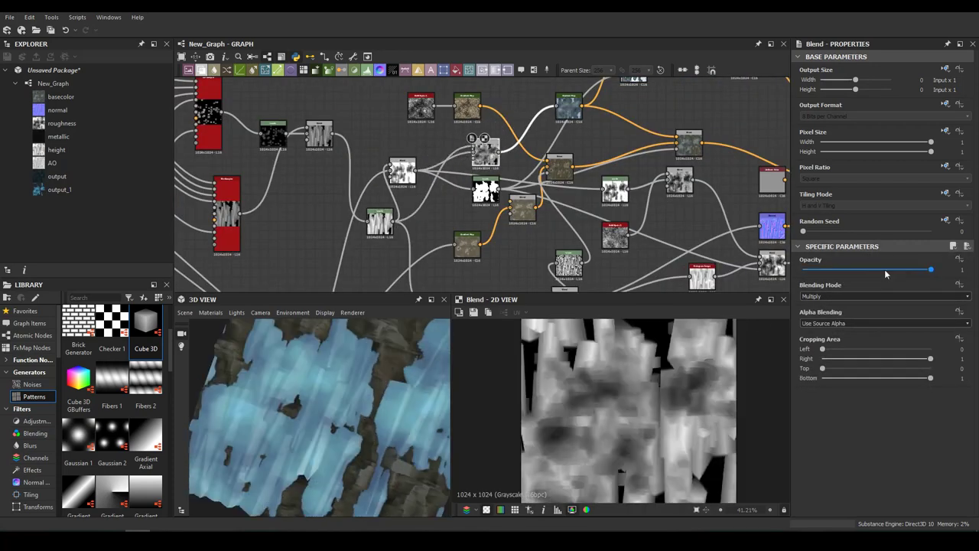
{"action": "left_click_drag", "start_coordinate": [473, 139], "coordinate": [413, 183]}
{"action": "left_click", "coordinate": [845, 272]}
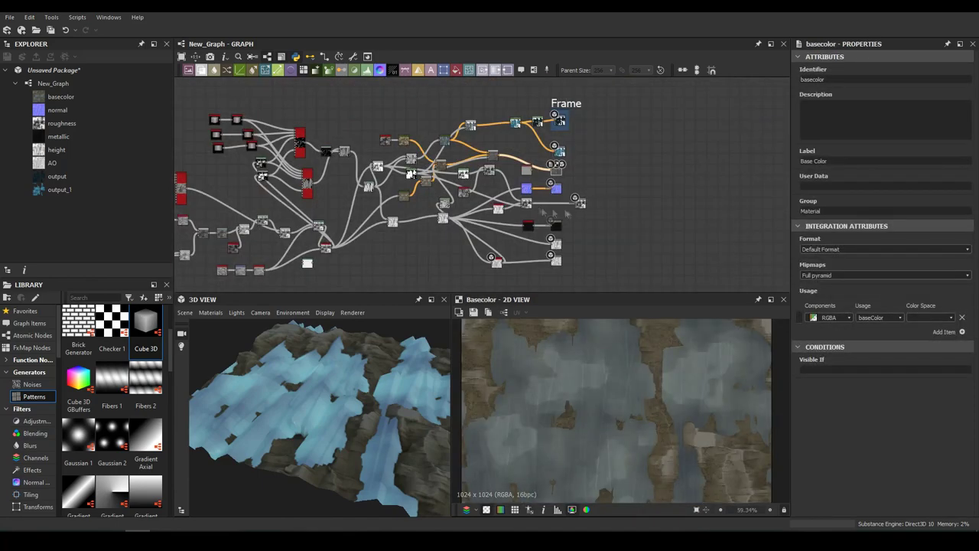
Step: Change the Uniform Color from cyan to teal RGB 68, 143, 157 and check the Blend output
{"action": "left_click", "coordinate": [490, 115]}
{"action": "scroll", "coordinate": [490, 114], "scroll_direction": "up", "scroll_amount": 5}
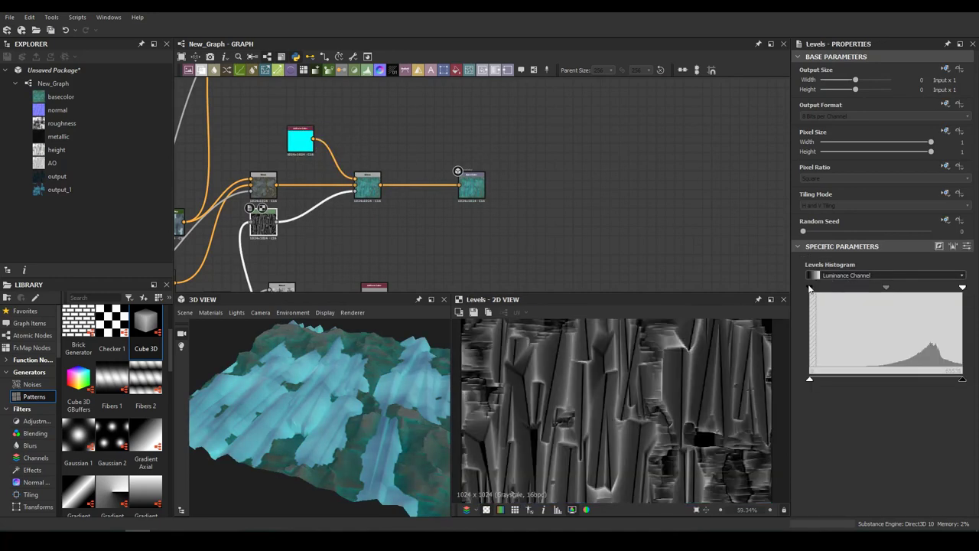
{"action": "left_click", "coordinate": [305, 145]}
{"action": "left_click", "coordinate": [912, 299]}
{"action": "left_click", "coordinate": [261, 218]}
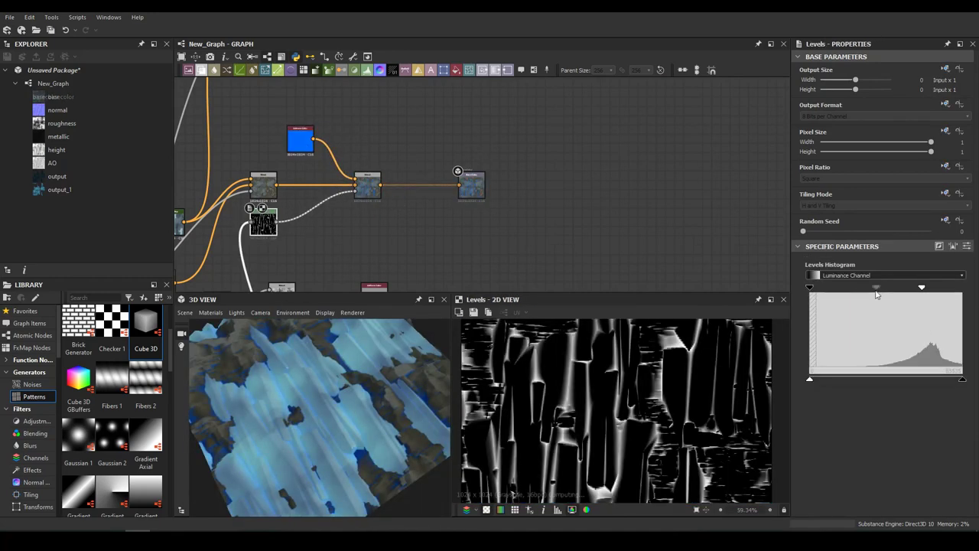
{"action": "left_click", "coordinate": [367, 186]}
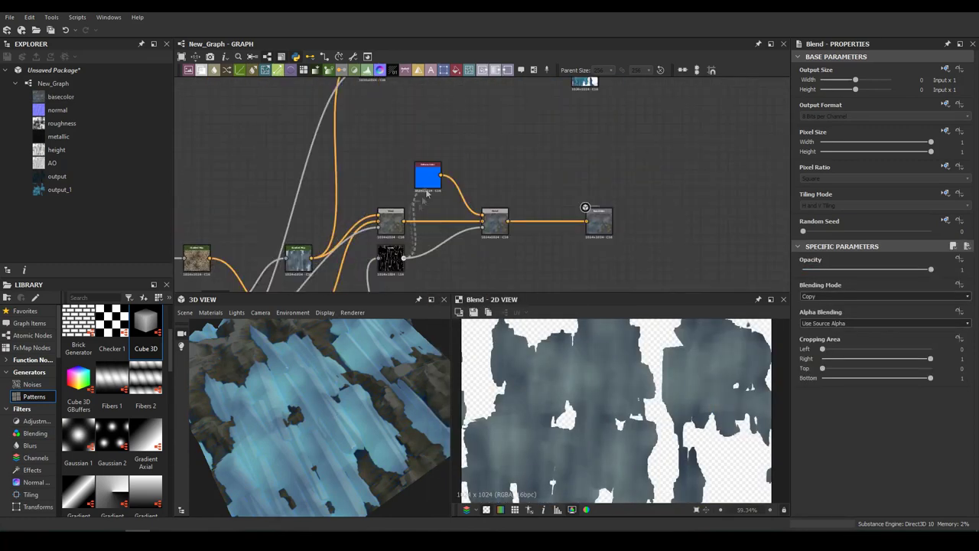
{"action": "left_click", "coordinate": [382, 255]}
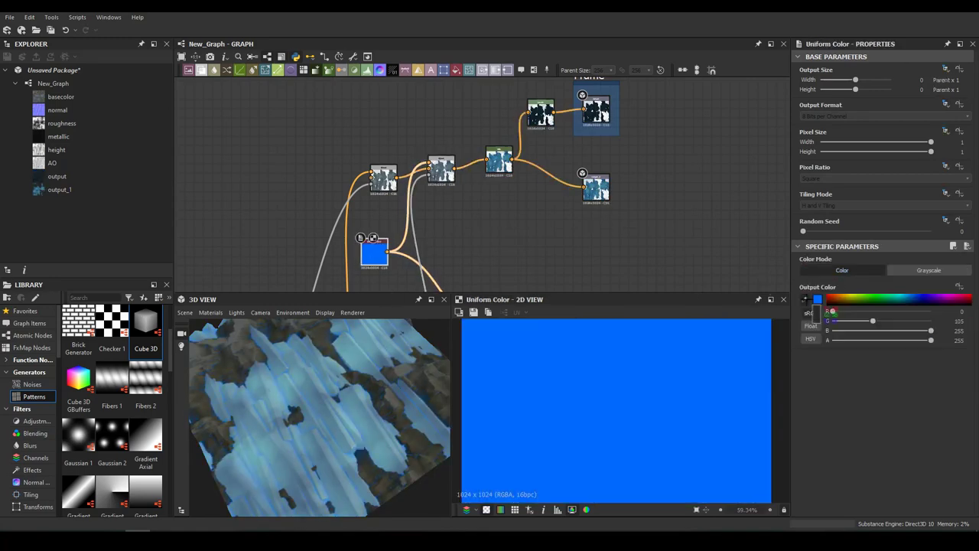
{"action": "left_click", "coordinate": [184, 312]}
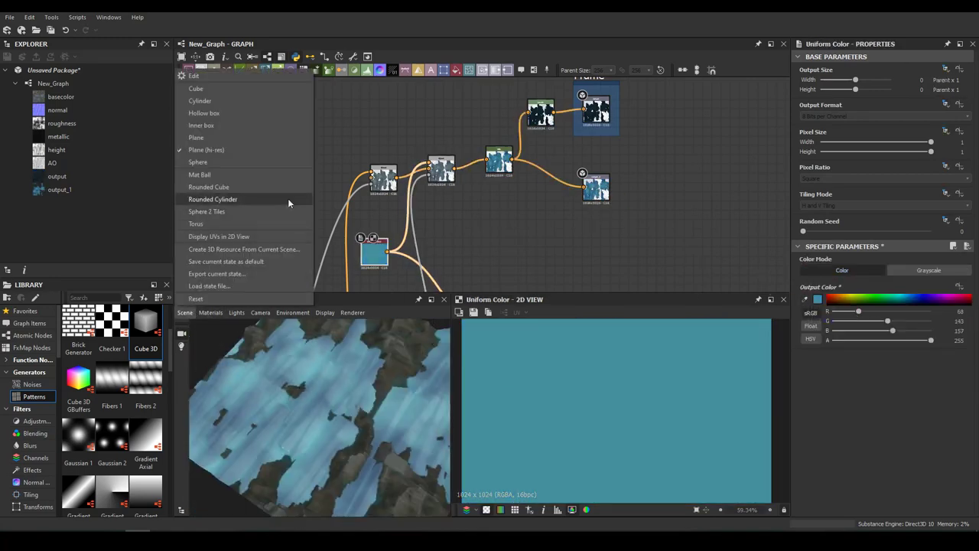
Step: Show the material on a rounded cylinder and insert a Levels node on the roughness output
{"action": "left_click", "coordinate": [277, 199]}
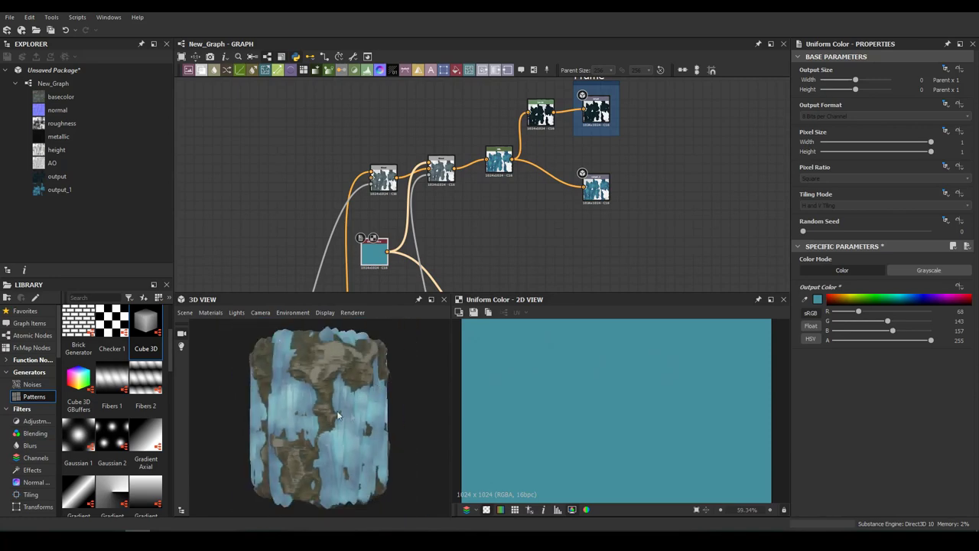
{"action": "middle_click_drag", "start_coordinate": [428, 252], "coordinate": [413, 192]}
{"action": "left_click", "coordinate": [356, 170]}
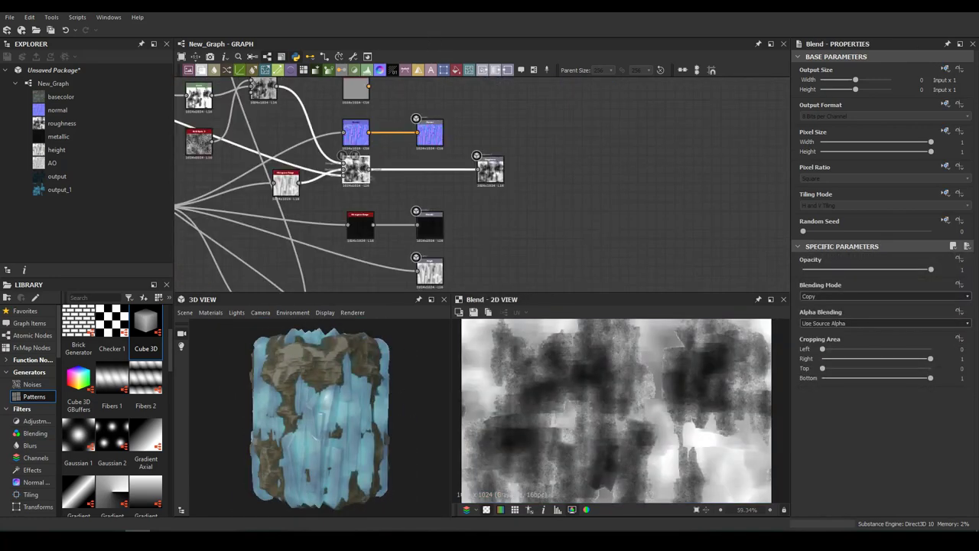
{"action": "middle_click_drag", "start_coordinate": [325, 177], "coordinate": [381, 193]}
{"action": "left_click", "coordinate": [547, 187]}
{"action": "left_click", "coordinate": [555, 295]}
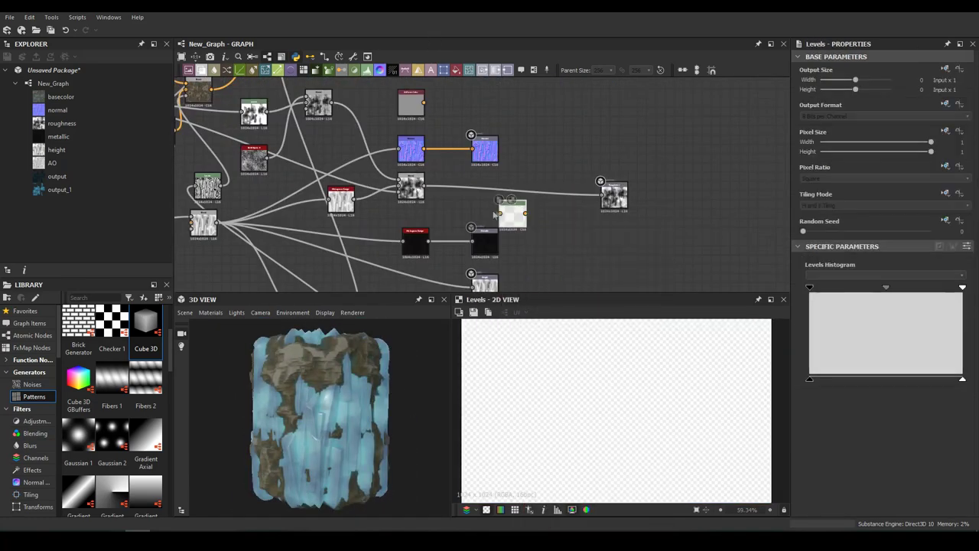
Step: Raise the grunge Blend's opacity to about 0.96 and inspect the crystals on the cylinder
{"action": "middle_click_drag", "start_coordinate": [307, 230], "coordinate": [461, 249]}
{"action": "left_click", "coordinate": [409, 177]}
{"action": "left_click", "coordinate": [473, 123]}
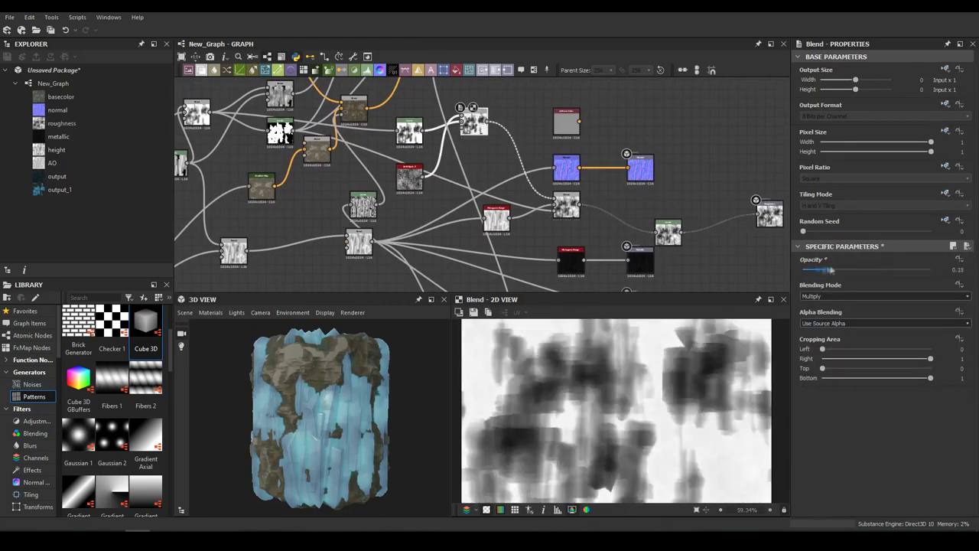
{"action": "left_click_drag", "start_coordinate": [930, 271], "coordinate": [926, 271]}
{"action": "scroll", "coordinate": [323, 392], "scroll_direction": "up", "scroll_amount": 5}
{"action": "left_click_drag", "start_coordinate": [323, 392], "coordinate": [352, 360]}
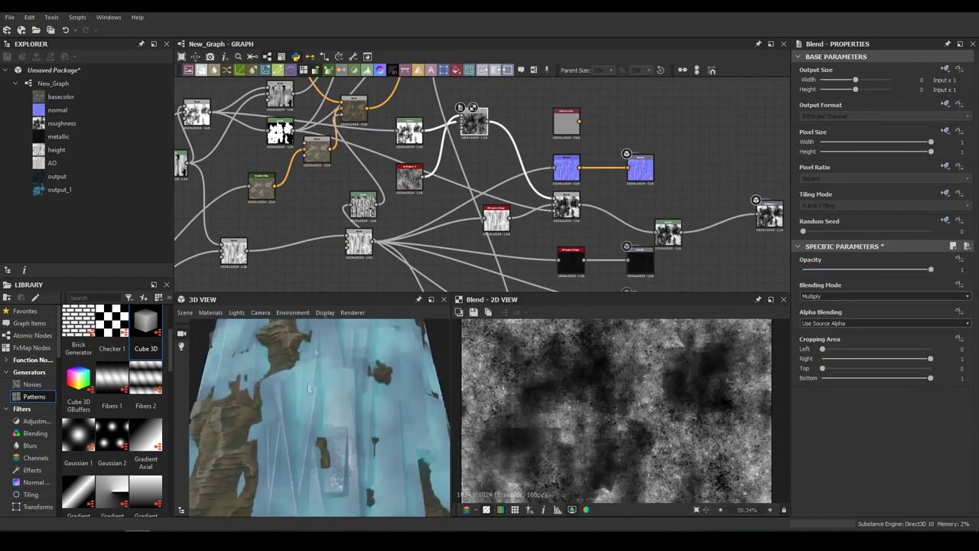
{"action": "middle_click_drag", "start_coordinate": [442, 183], "coordinate": [459, 180]}
Step: Add a Directional Warp node to the graph
{"action": "mouse_move", "coordinate": [444, 115]}
{"action": "middle_mouse_down"}
{"action": "mouse_move", "coordinate": [413, 206]}
{"action": "mouse_move", "coordinate": [641, 162]}
{"action": "middle_mouse_up"}
{"action": "right_click", "coordinate": [450, 203]}
{"action": "left_click", "coordinate": [465, 214]}
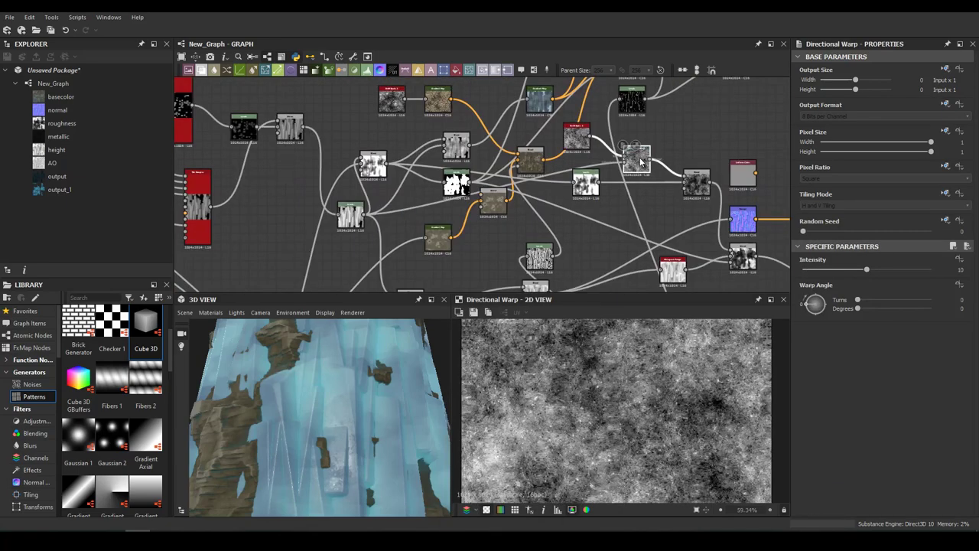
Step: Set the Directional Warp angle to 84° and move the small node further left
{"action": "left_click_drag", "start_coordinate": [858, 299], "coordinate": [874, 300]}
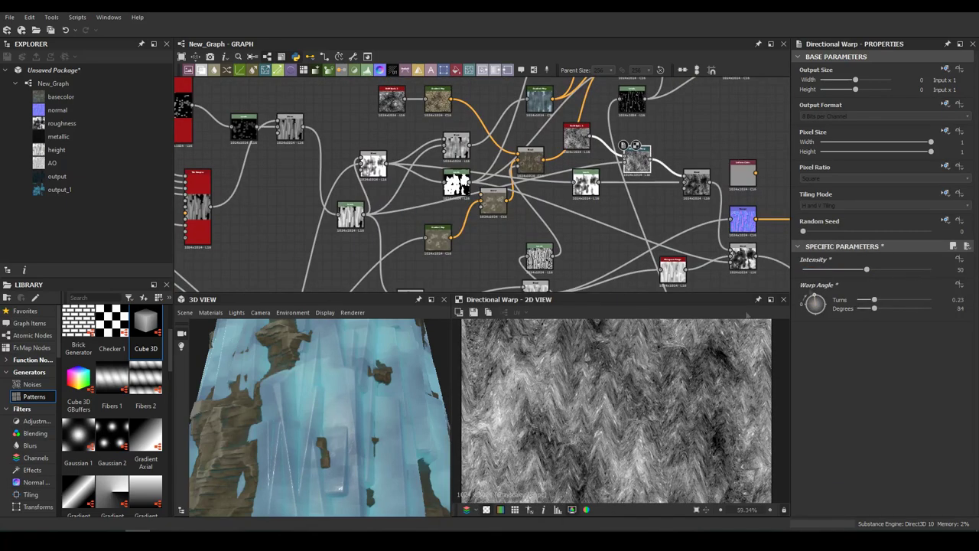
{"action": "scroll", "coordinate": [429, 354], "scroll_direction": "down", "scroll_amount": 5}
{"action": "middle_click_drag", "start_coordinate": [451, 253], "coordinate": [489, 235]}
{"action": "left_click", "coordinate": [475, 222]}
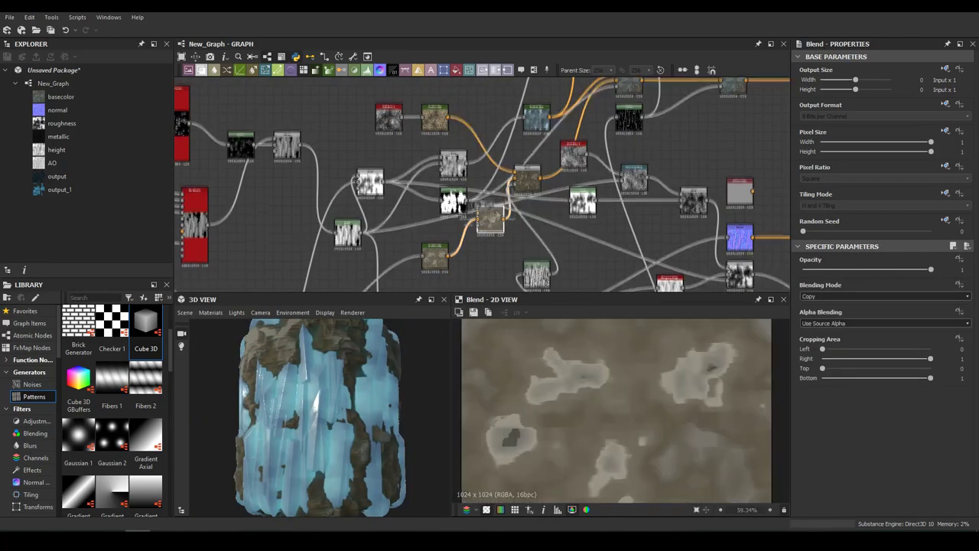
{"action": "left_click_drag", "start_coordinate": [483, 222], "coordinate": [446, 232]}
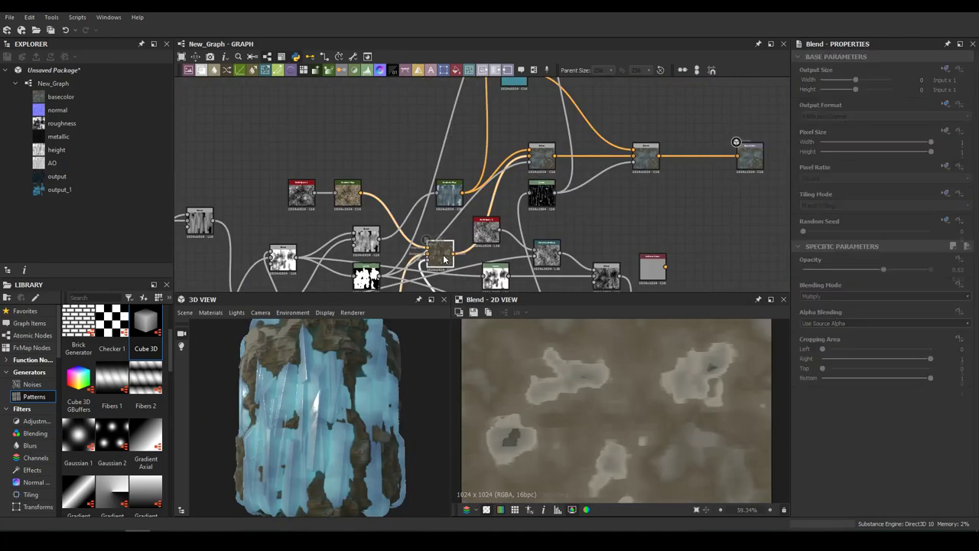
Step: Insert an HSL node after the Blend and shift its hue slightly toward blue
{"action": "key", "text": "space"}
{"action": "type", "text": "hsl"}
{"action": "key", "text": "Return"}
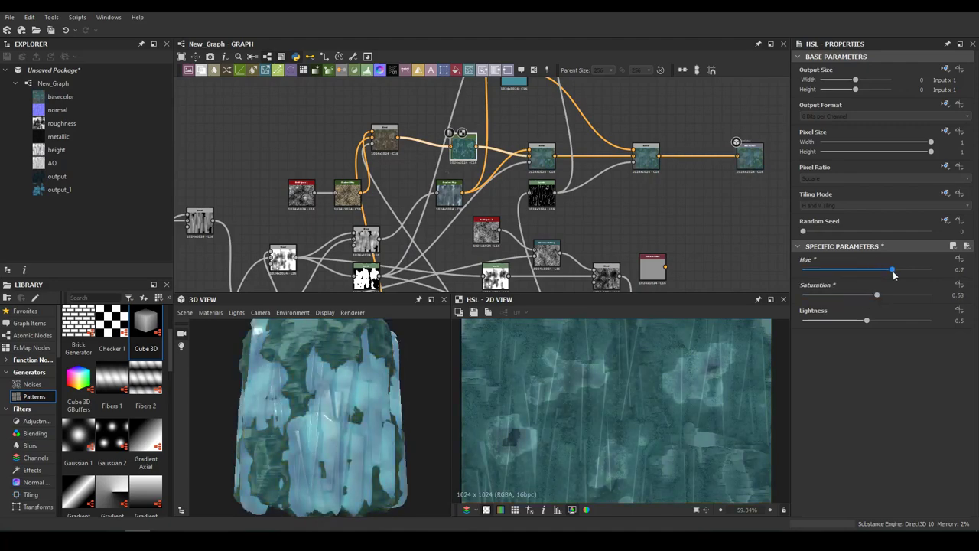
{"action": "left_click_drag", "start_coordinate": [893, 270], "coordinate": [898, 272]}
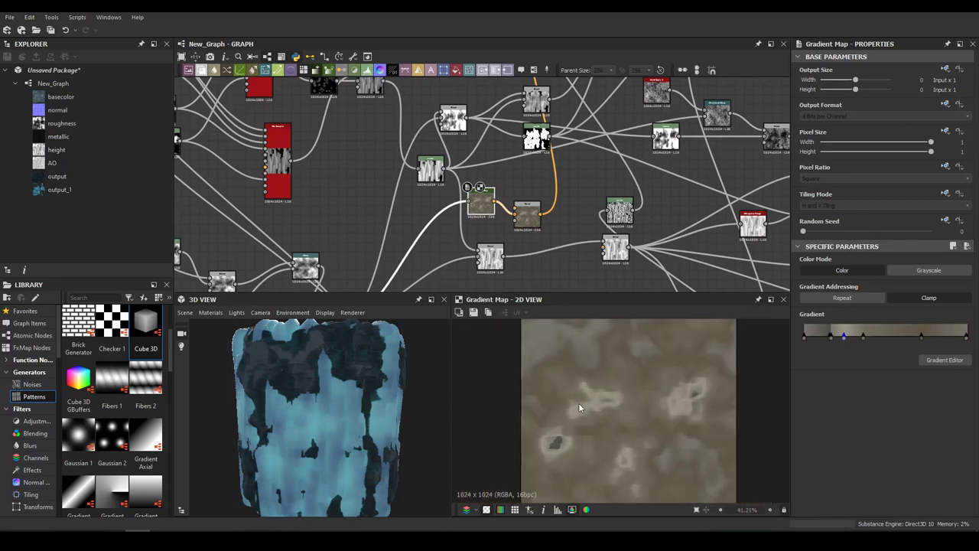
Step: Shift a Gradient Map colour key to the right to adjust the rock colours
{"action": "left_click_drag", "start_coordinate": [526, 210], "coordinate": [536, 184]}
{"action": "mouse_move", "coordinate": [844, 335]}
{"action": "left_mouse_down"}
{"action": "mouse_move", "coordinate": [920, 335]}
{"action": "mouse_move", "coordinate": [876, 353]}
{"action": "left_mouse_up"}
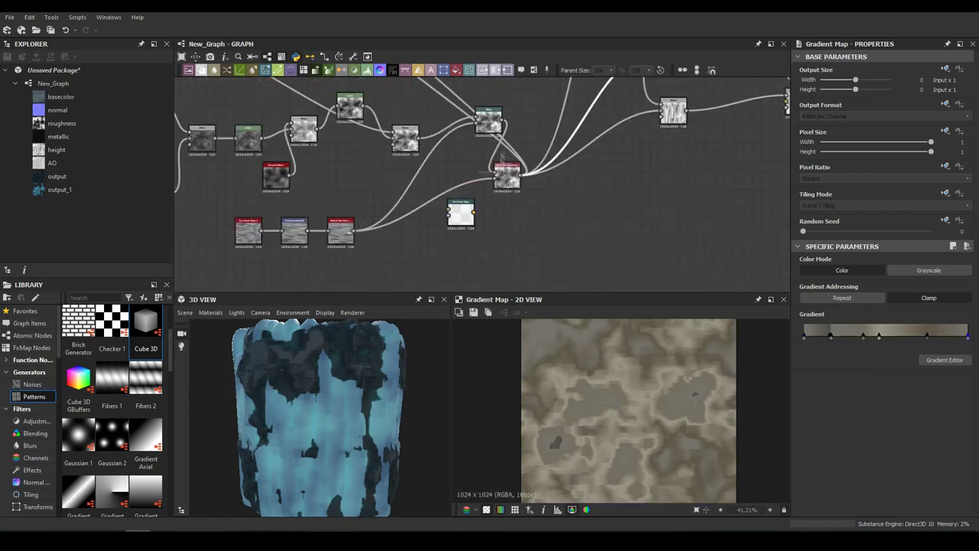
{"action": "left_click", "coordinate": [620, 211]}
Step: Tighten the crystal mask Levels to shrink the white areas, and insert a Levels node after the slope blur
{"action": "left_click", "coordinate": [528, 174]}
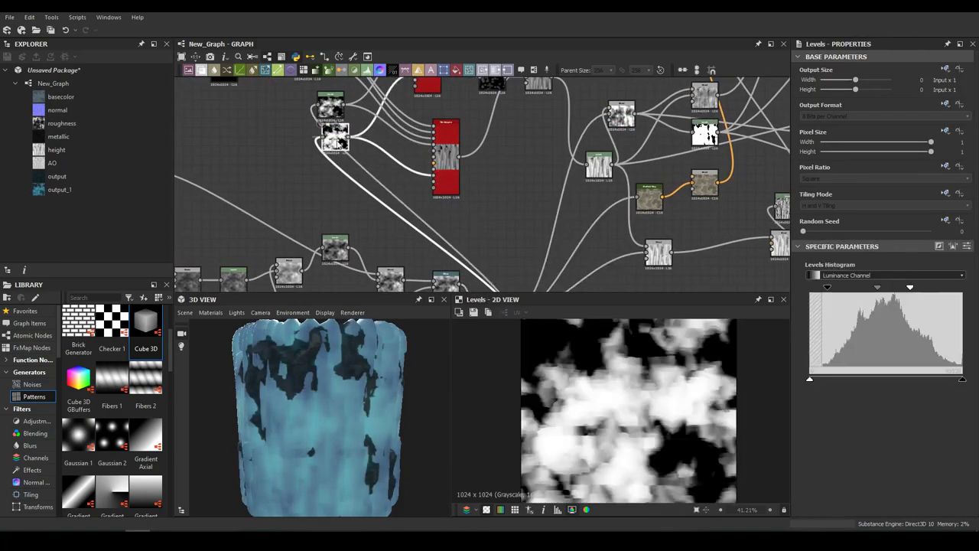
{"action": "middle_click_drag", "start_coordinate": [454, 171], "coordinate": [475, 244]}
{"action": "middle_click_drag", "start_coordinate": [564, 186], "coordinate": [573, 133]}
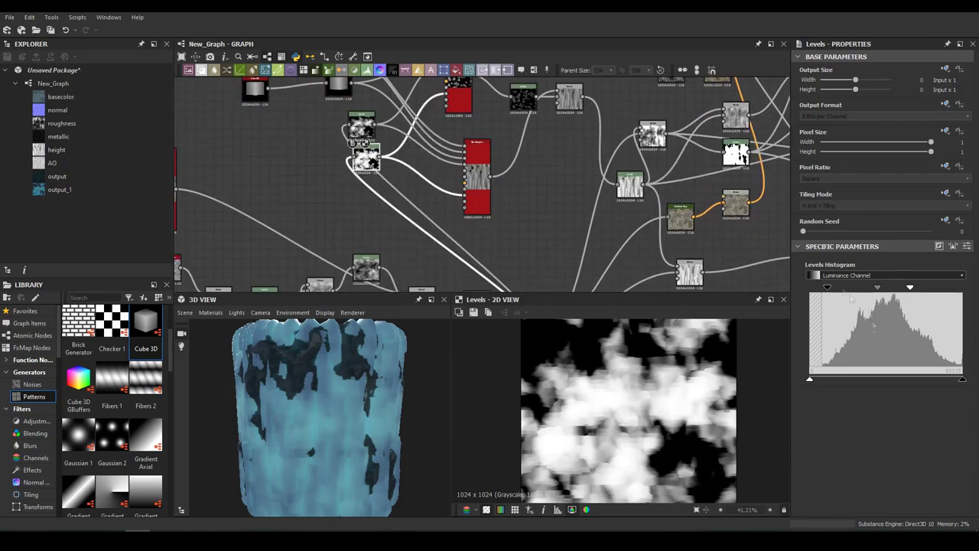
{"action": "left_click_drag", "start_coordinate": [910, 288], "coordinate": [893, 289]}
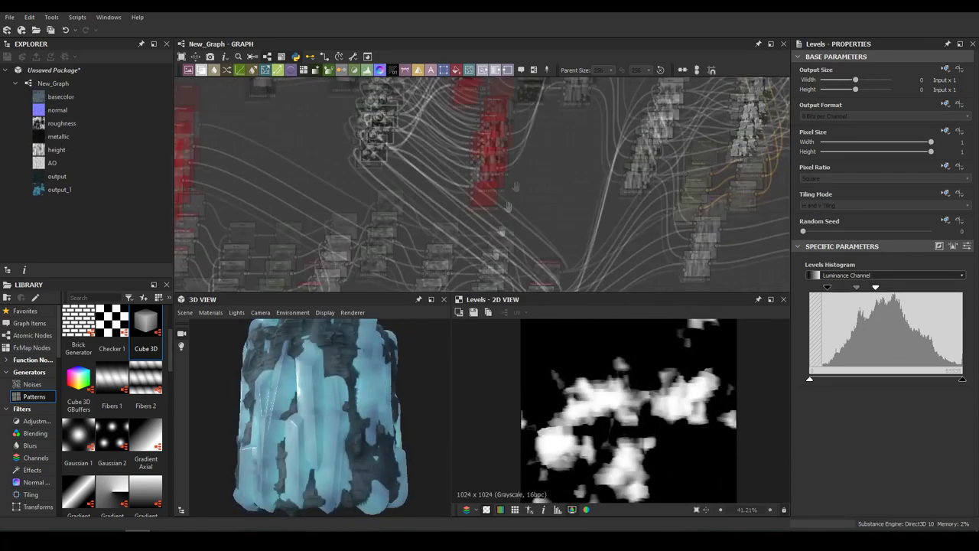
{"action": "key", "text": "space"}
{"action": "key", "text": "Return"}
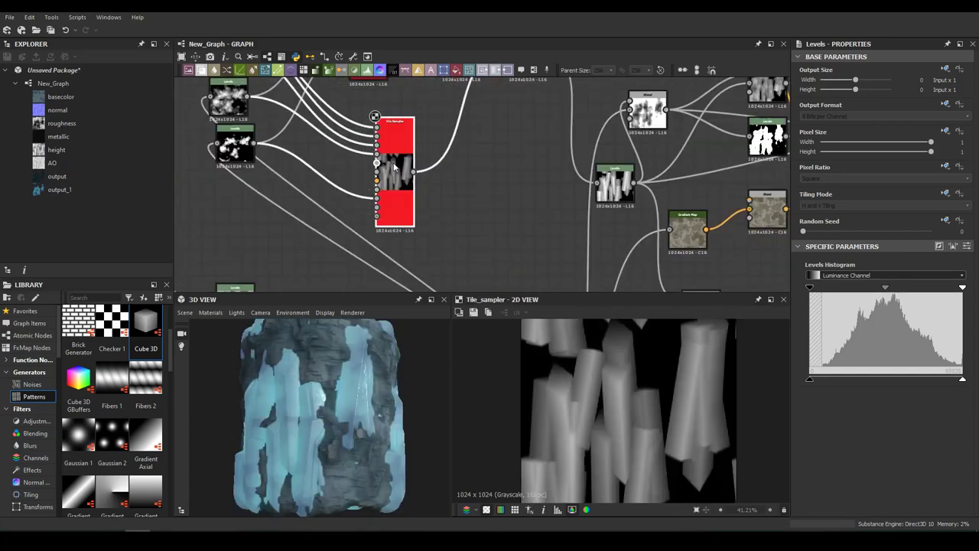
Step: Select the tile sampler and choose Sphere from the 3D view's preview mesh list
{"action": "left_click", "coordinate": [394, 166]}
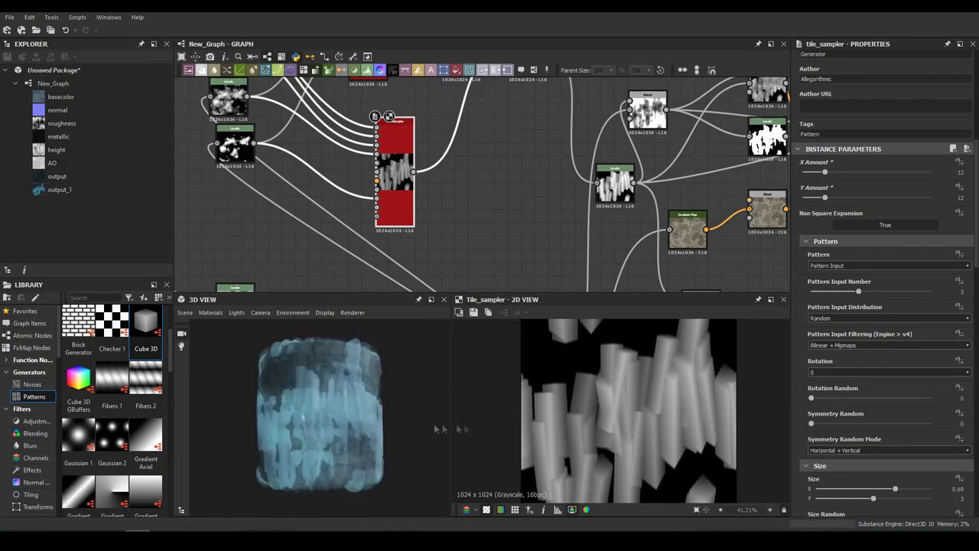
{"action": "left_click", "coordinate": [185, 312]}
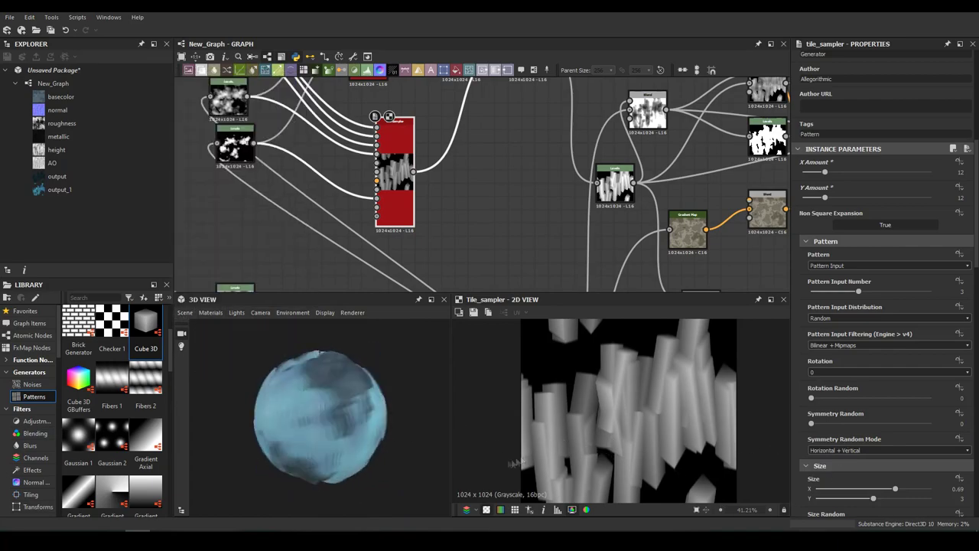